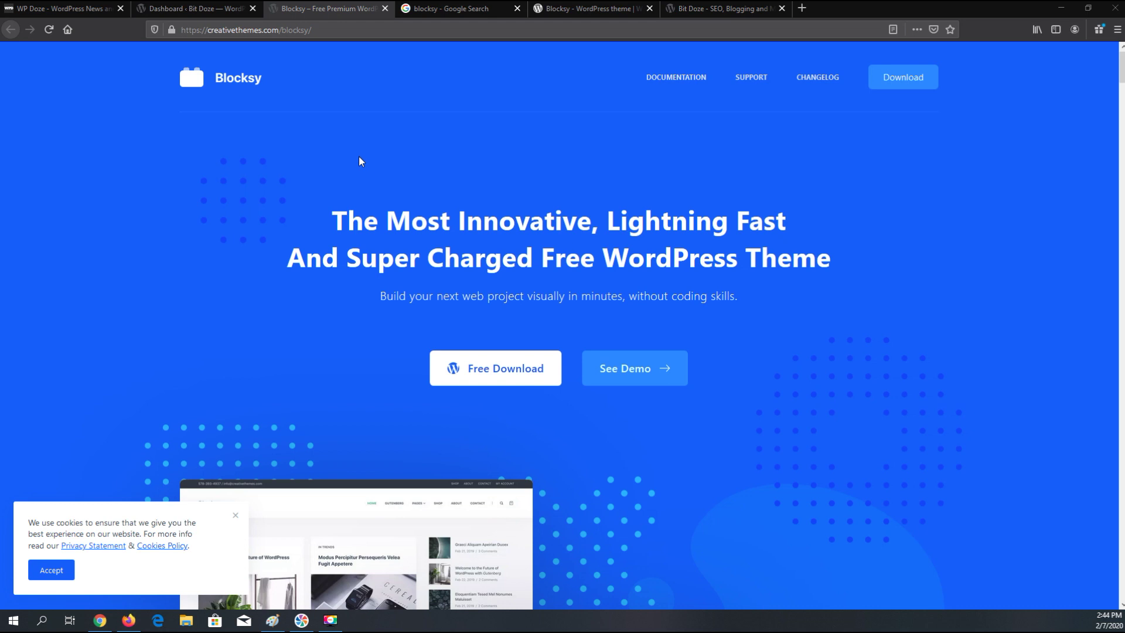
- Review the Blocksy theme directory page down to its downloads-per-day chart and back to the top
click(575, 9)
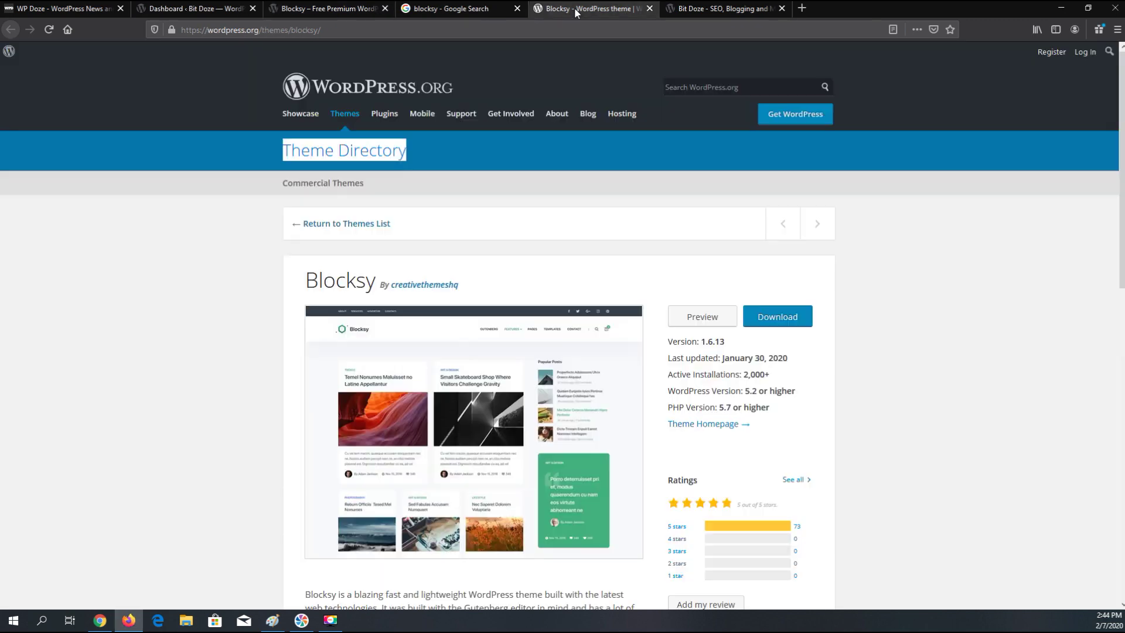
scroll(507, 121, down, 2)
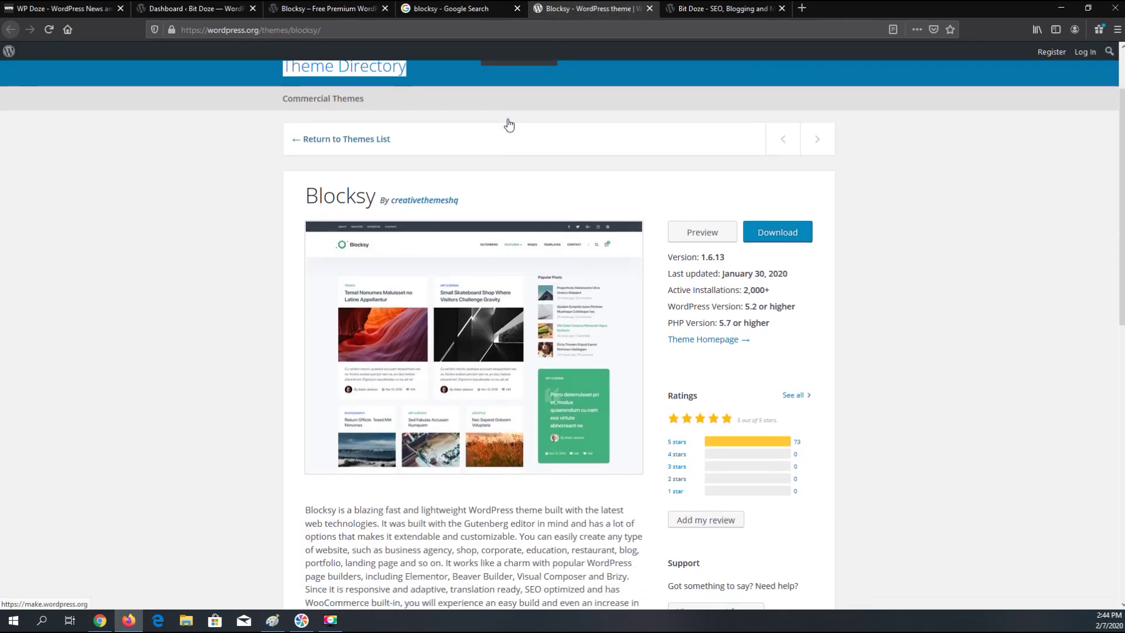
scroll(507, 119, down, 1)
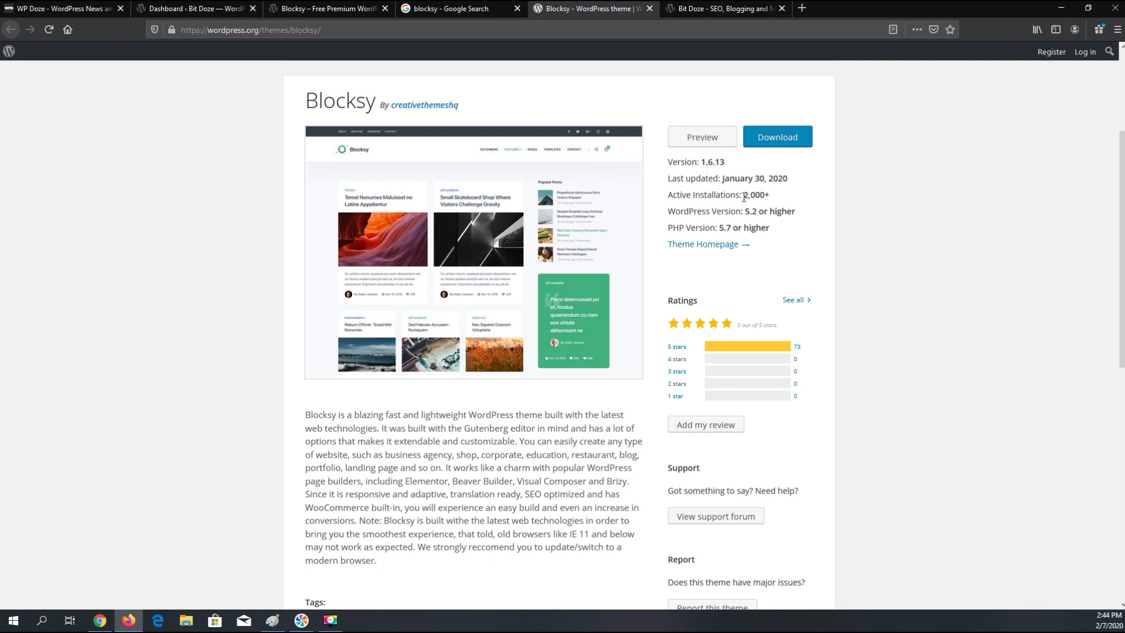
scroll(748, 271, down, 1)
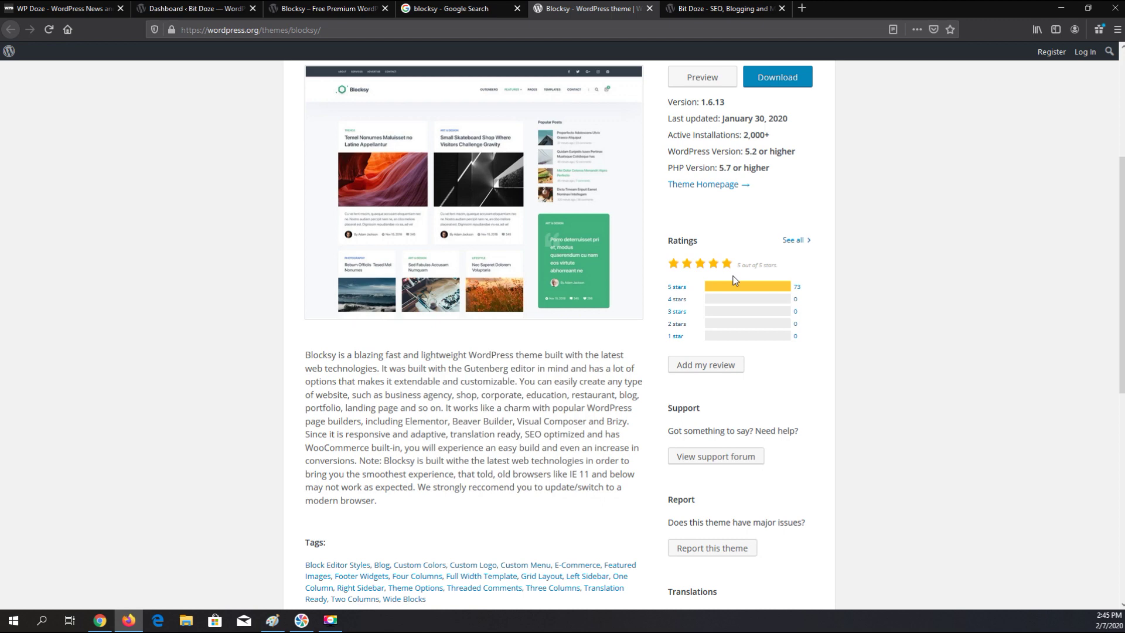
scroll(735, 280, down, 3)
scroll(728, 283, up, 2)
scroll(728, 283, down, 4)
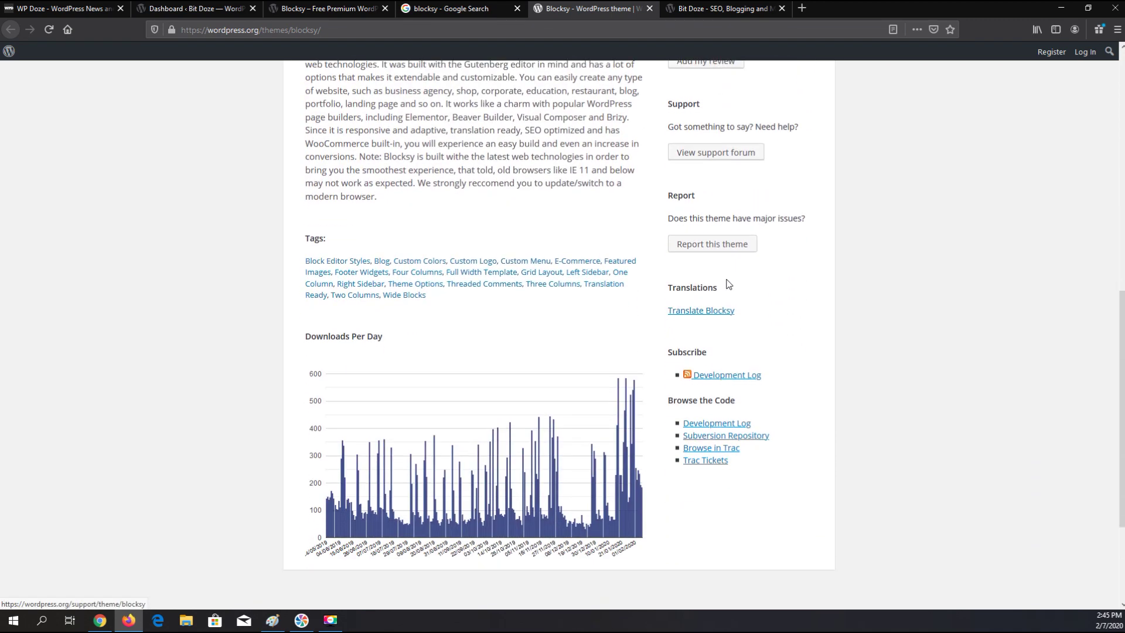
scroll(728, 284, down, 2)
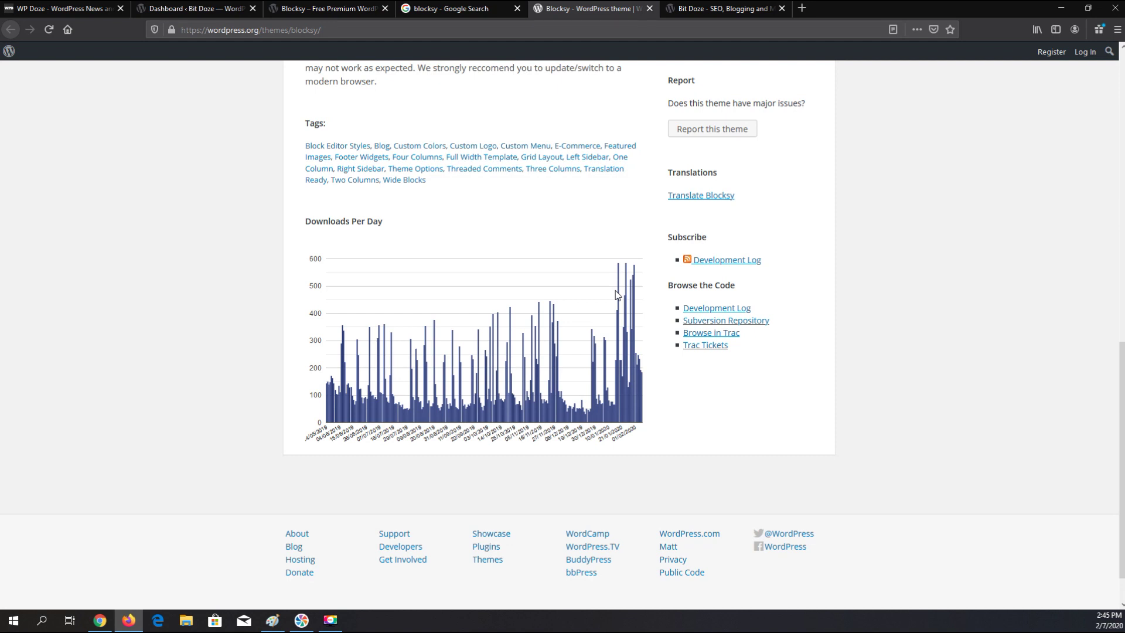
scroll(573, 285, up, 6)
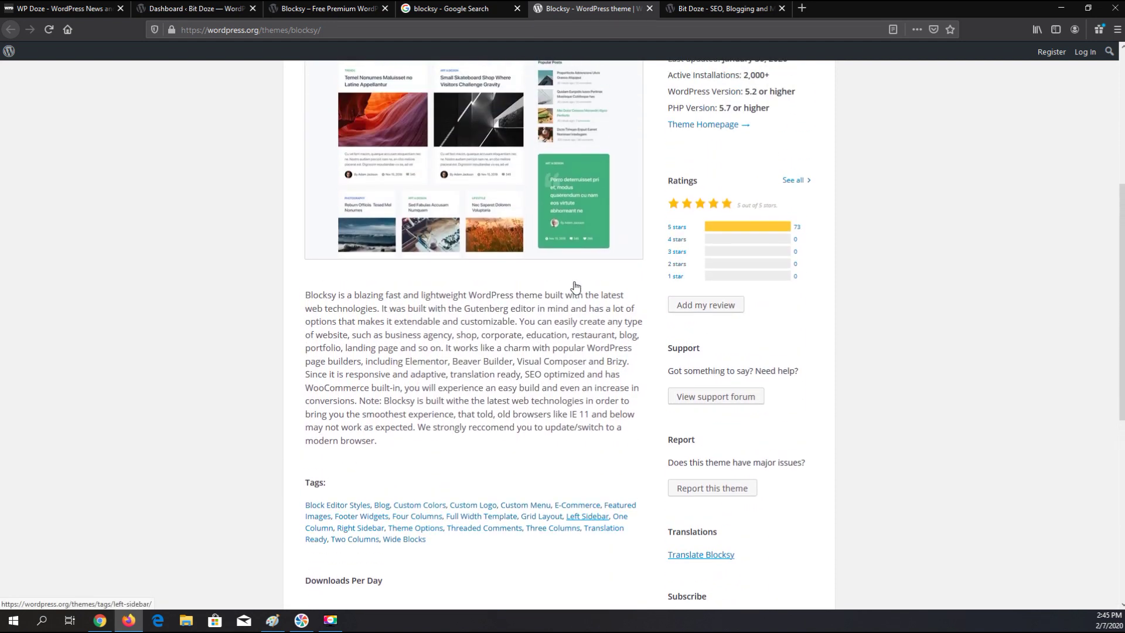
scroll(574, 285, up, 5)
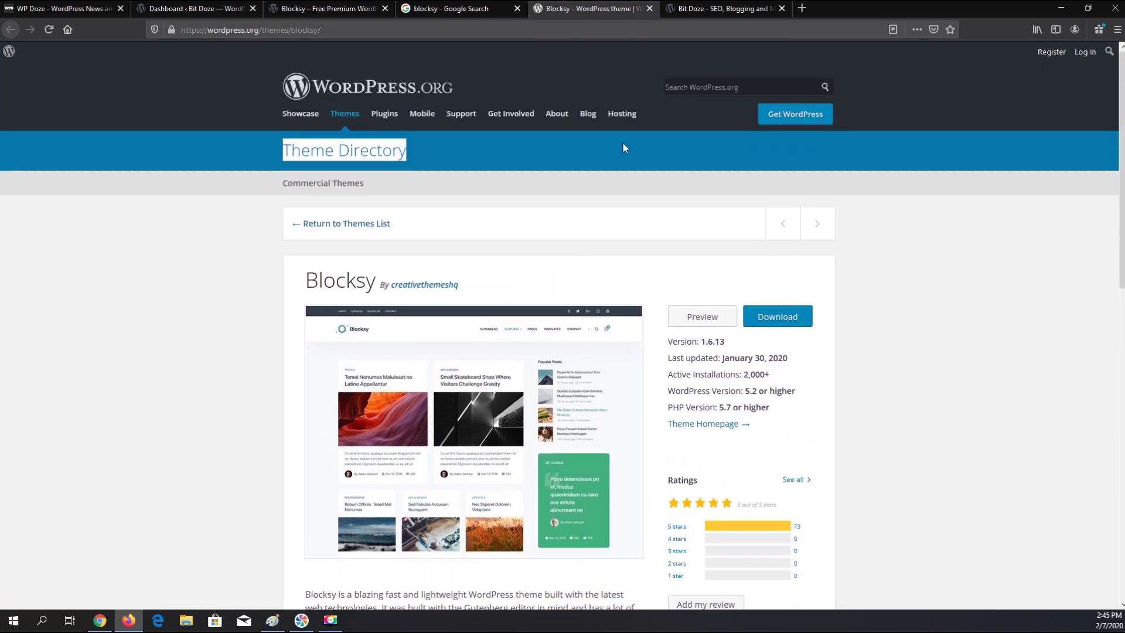
- Browse the live Bit Doze blog homepage
click(694, 16)
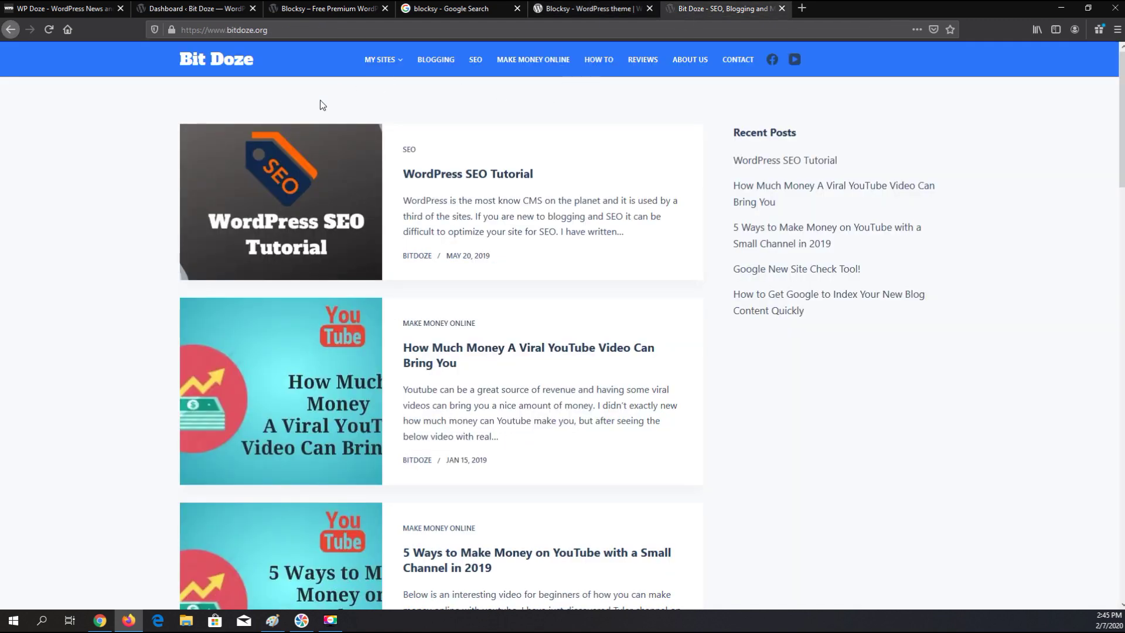
scroll(335, 113, down, 15)
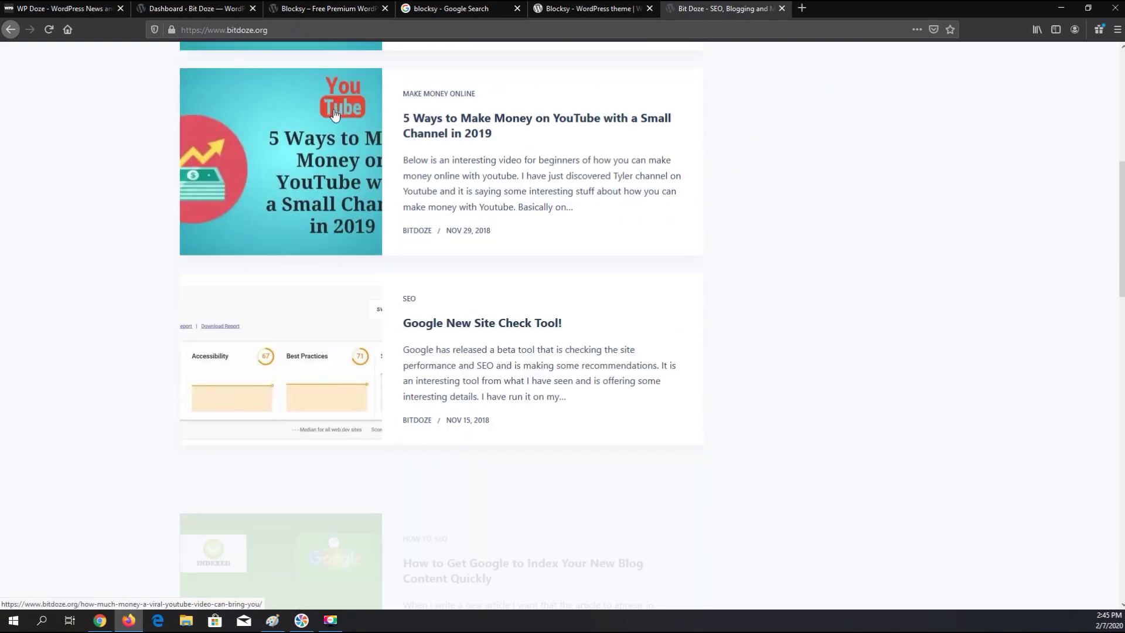
scroll(335, 113, down, 15)
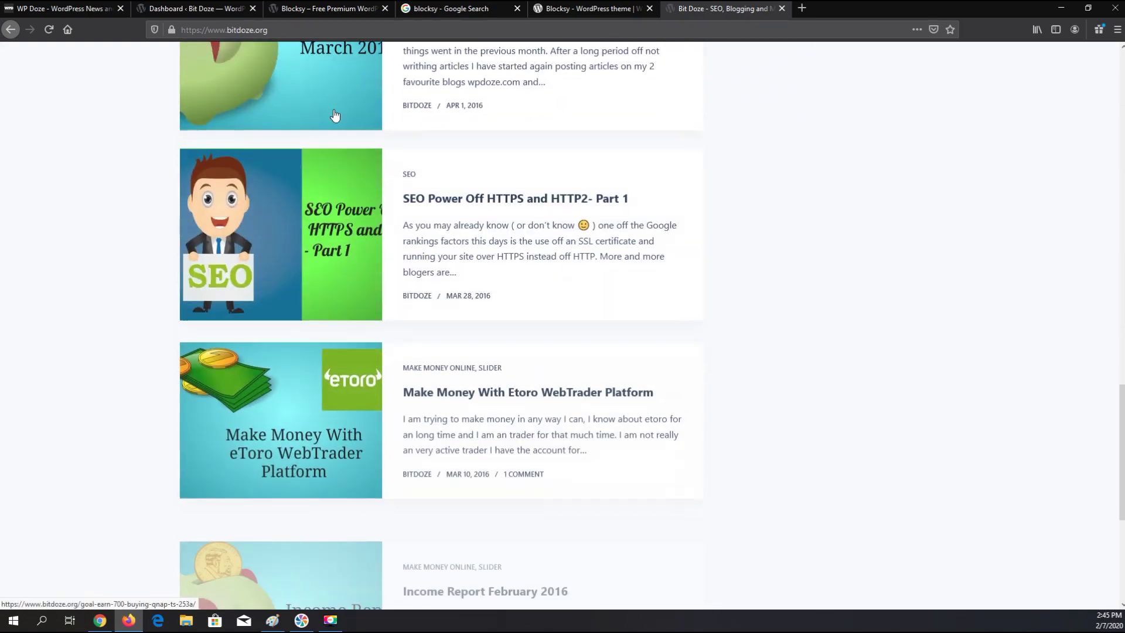
scroll(424, 147, up, 20)
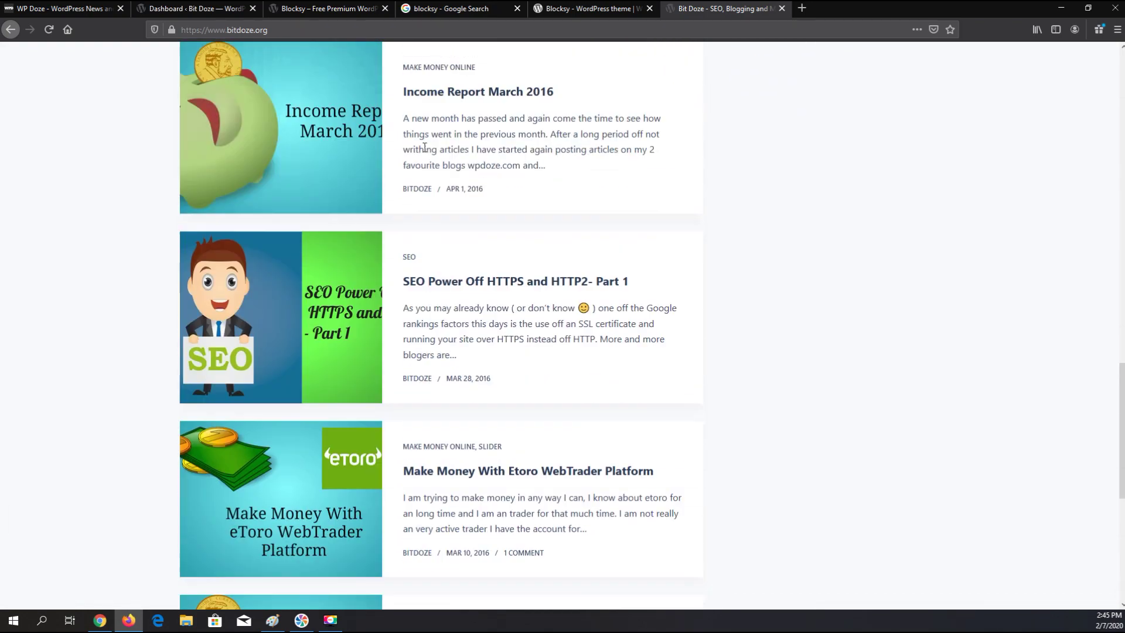
- Read through the WordPress SEO Tutorial post, trying its share options, then switch to the admin dashboard
click(431, 171)
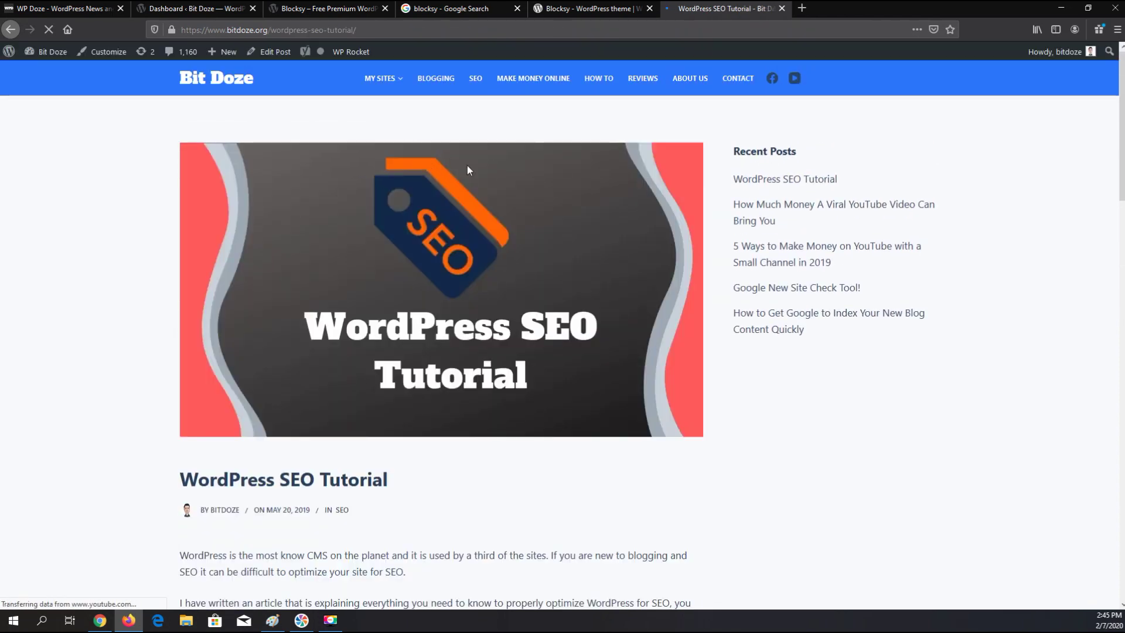
scroll(448, 150, down, 7)
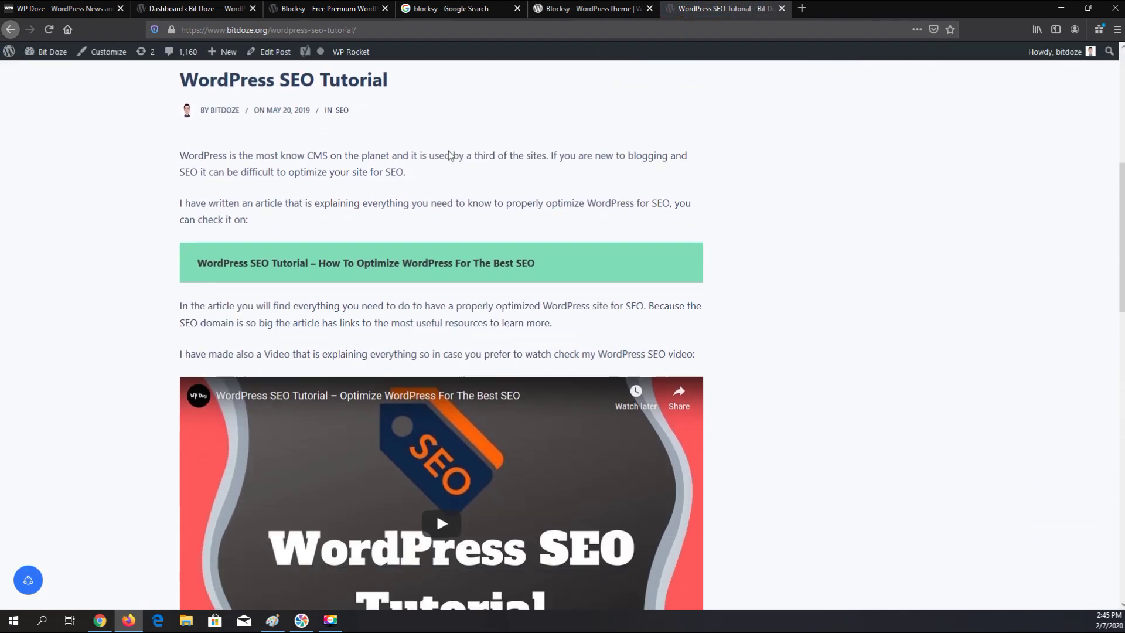
scroll(448, 150, down, 3)
click(30, 579)
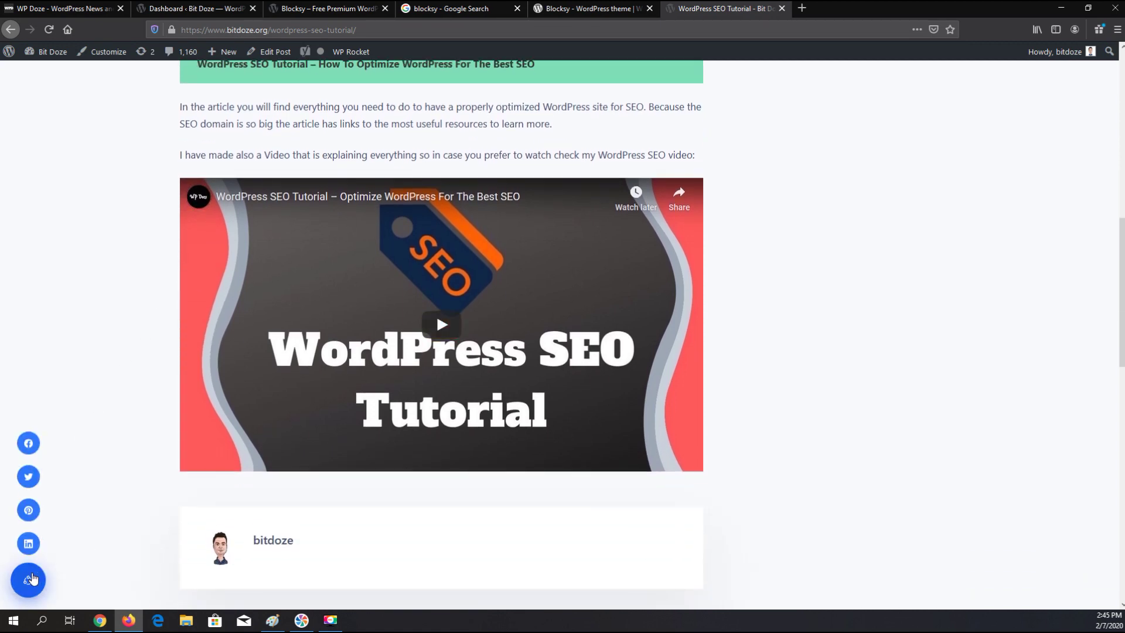
click(32, 579)
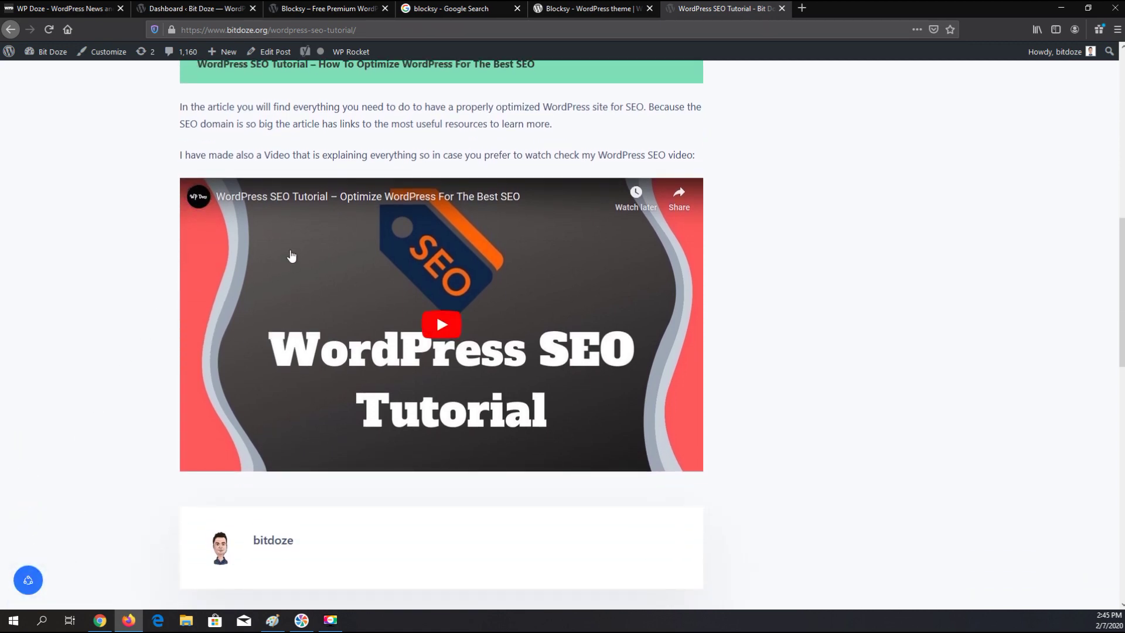
scroll(291, 256, down, 10)
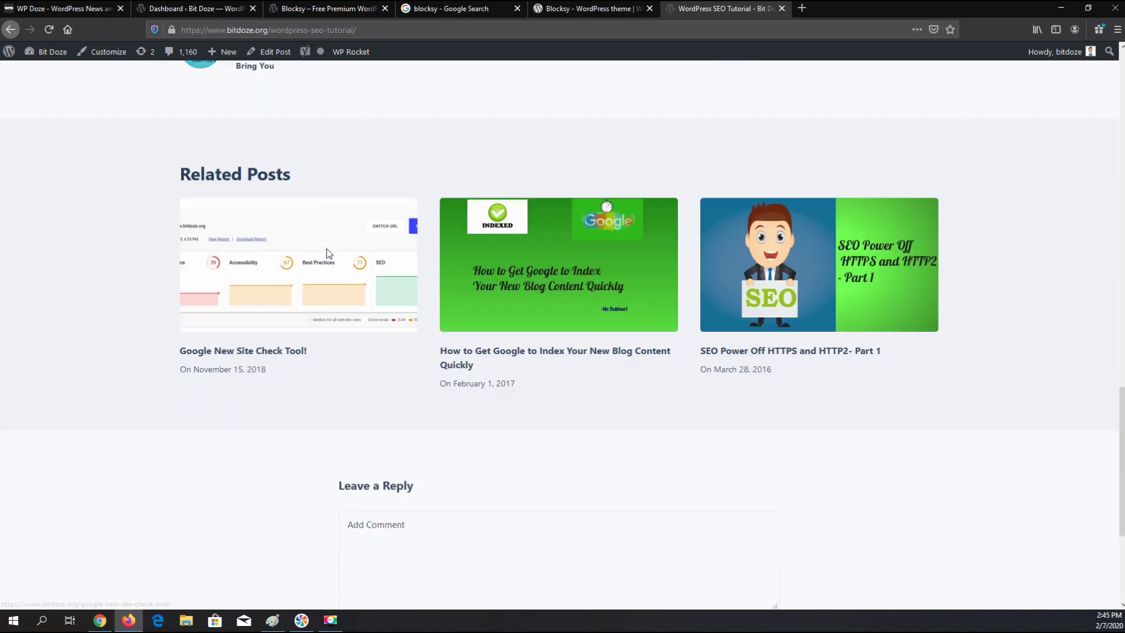
scroll(325, 248, down, 3)
scroll(321, 240, up, 11)
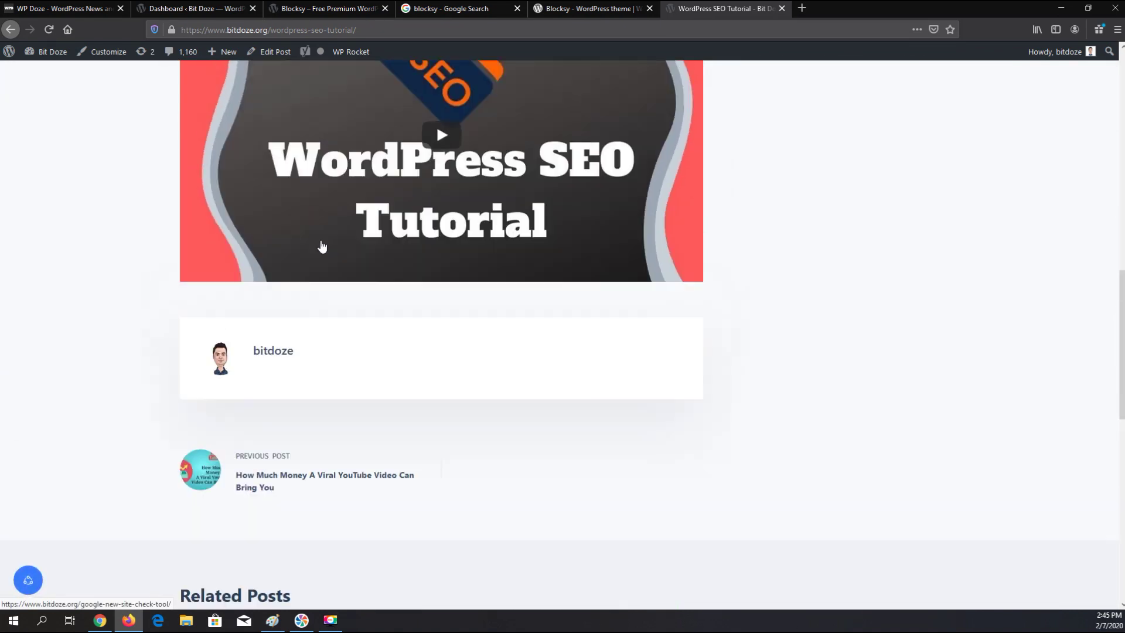
scroll(322, 246, up, 8)
scroll(226, 146, up, 2)
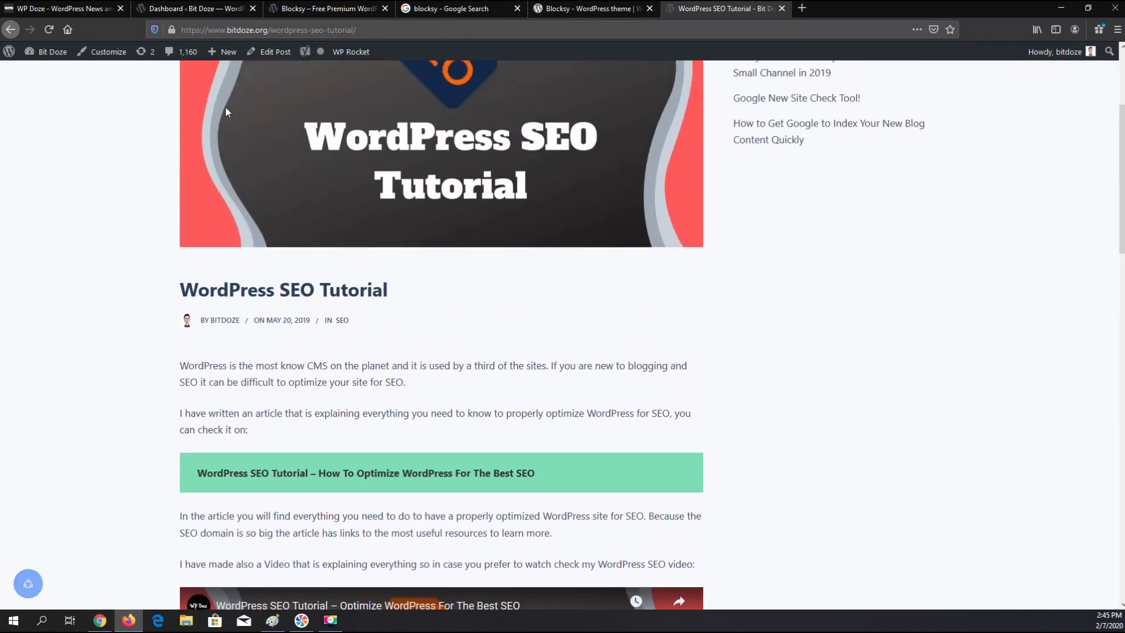
click(186, 11)
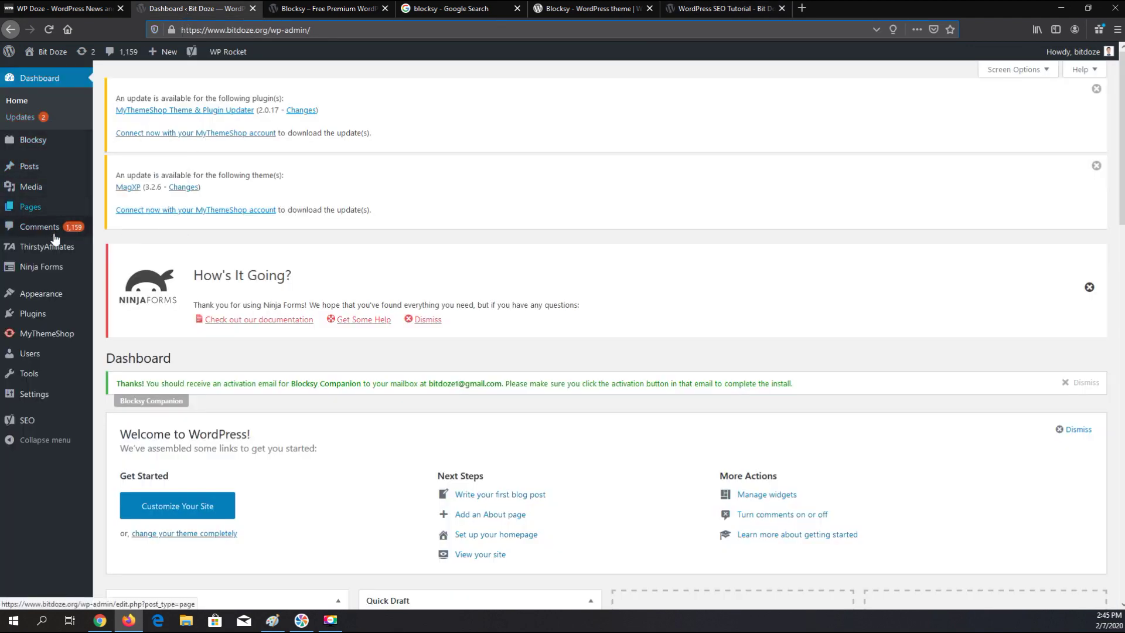
- Go to Appearance > Themes > Add New
mouse_move(50, 295)
click(109, 297)
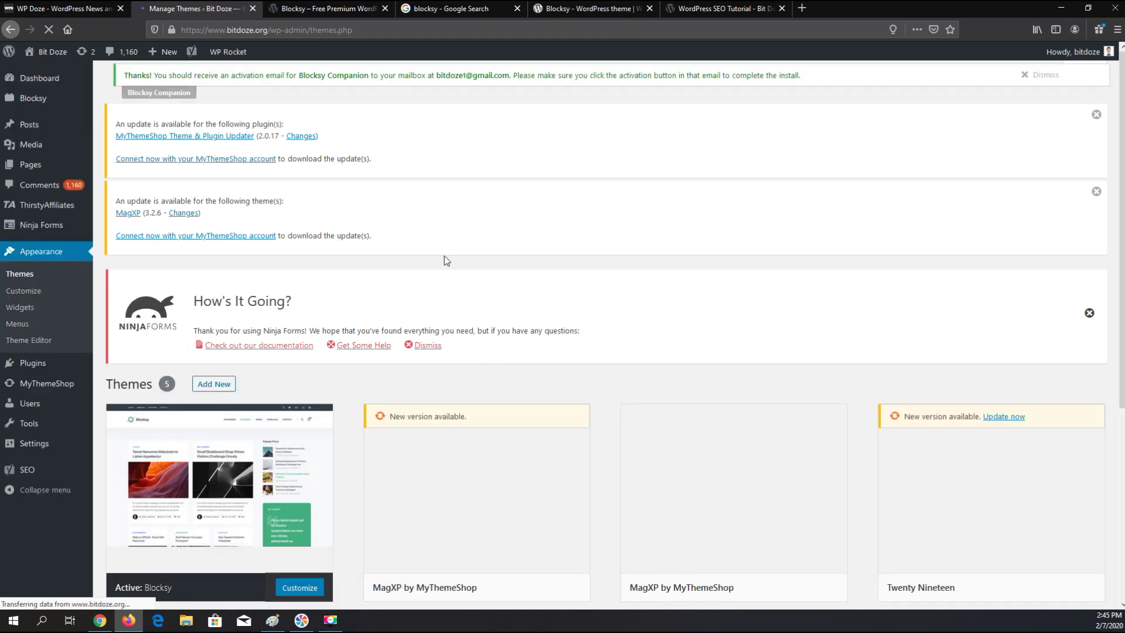
click(223, 385)
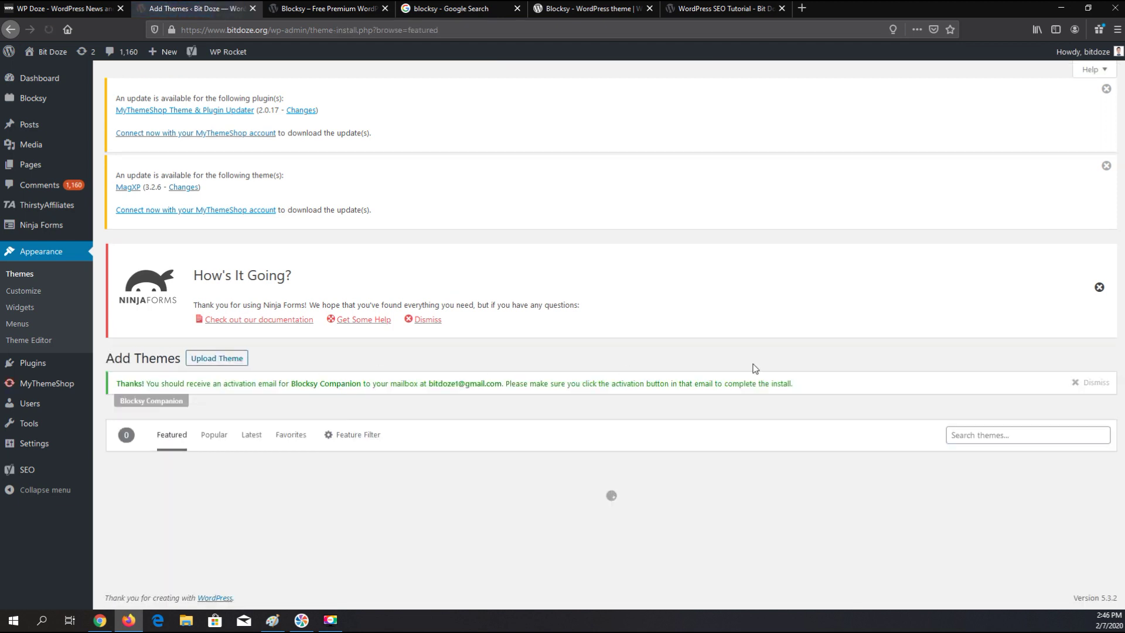
- Search the theme library for 'blocksy', then open the Blocksy theme dashboard
click(955, 436)
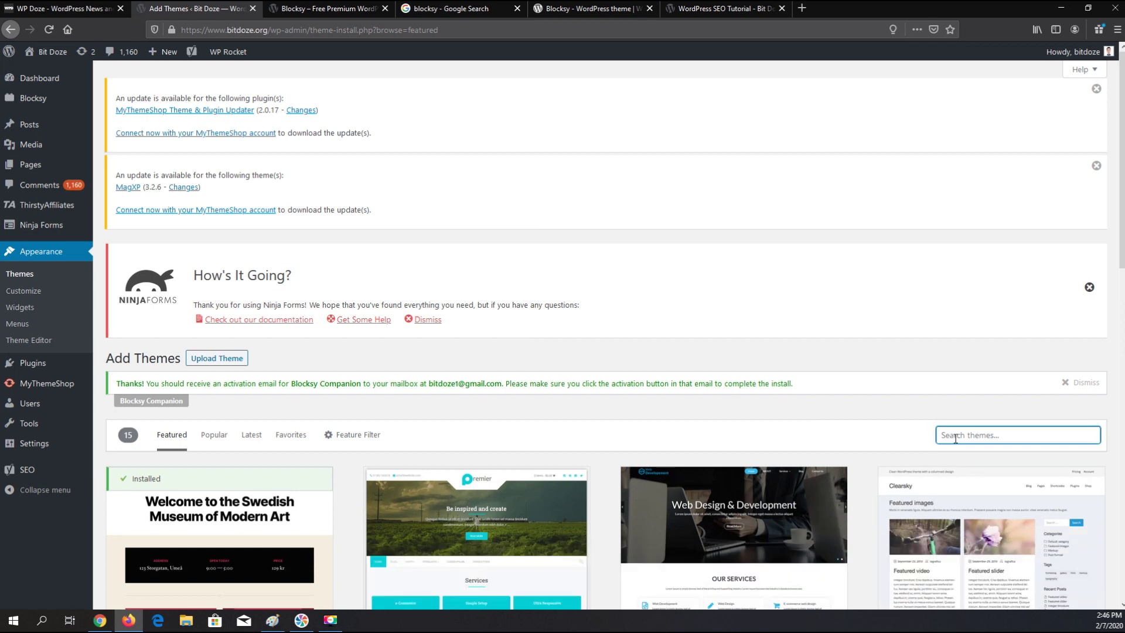
text(b;)
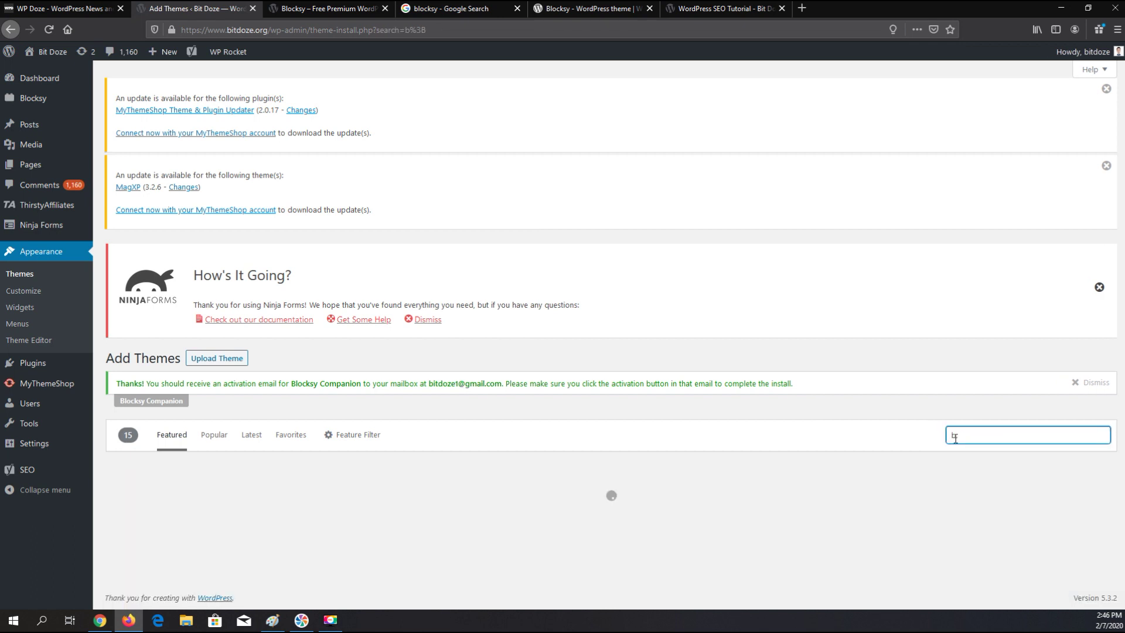
key(BackSpace)
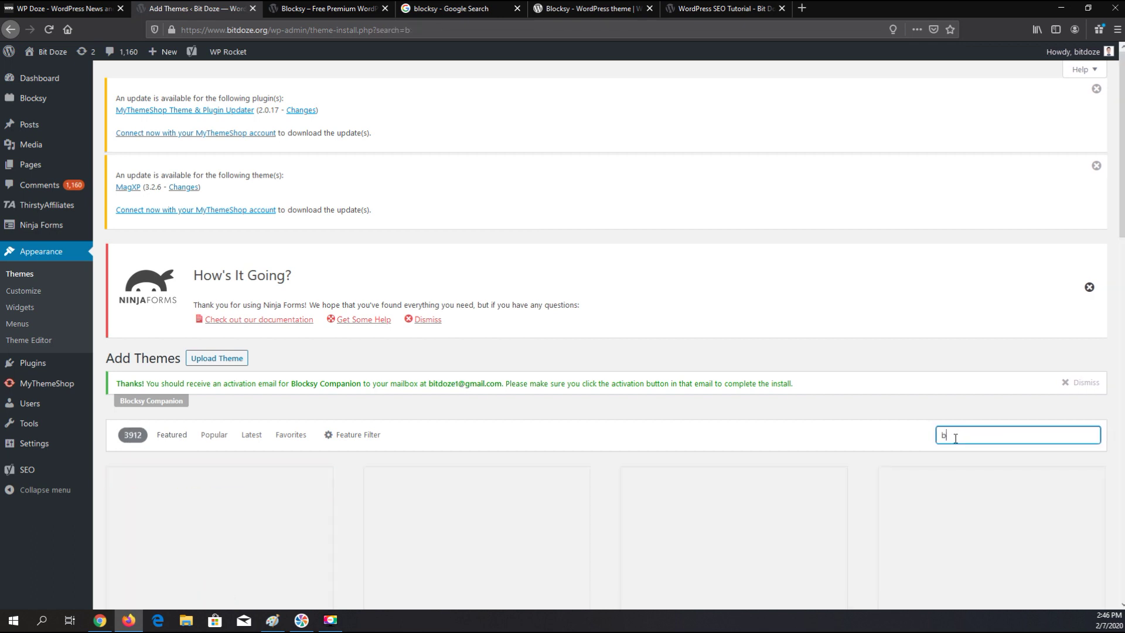
text(lock)
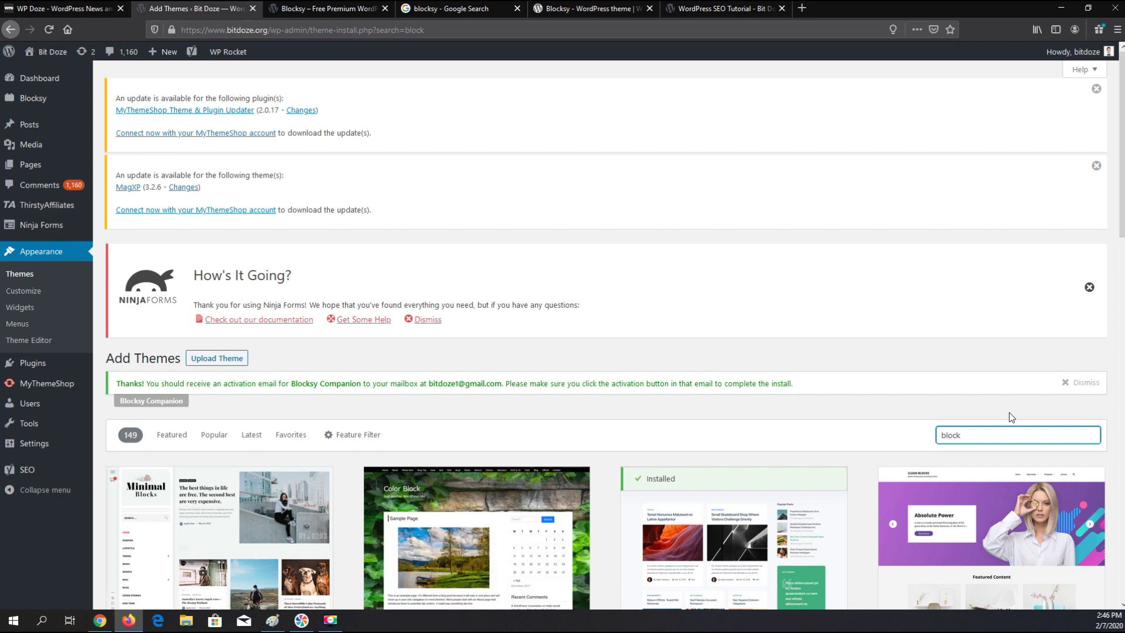
text(sy)
scroll(610, 409, down, 2)
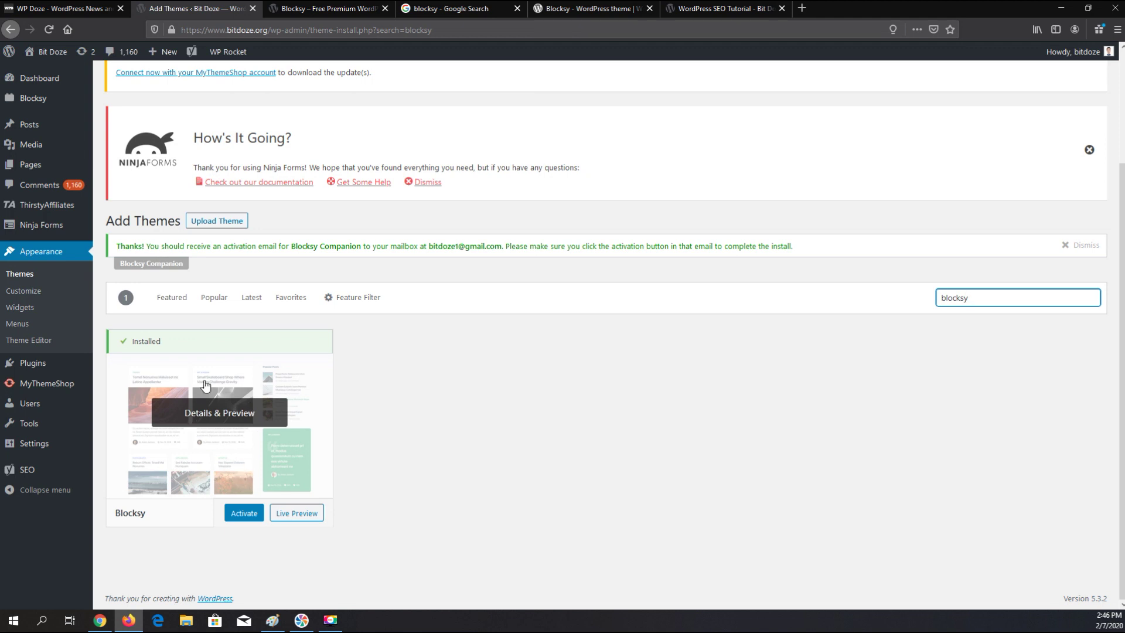
scroll(257, 383, up, 2)
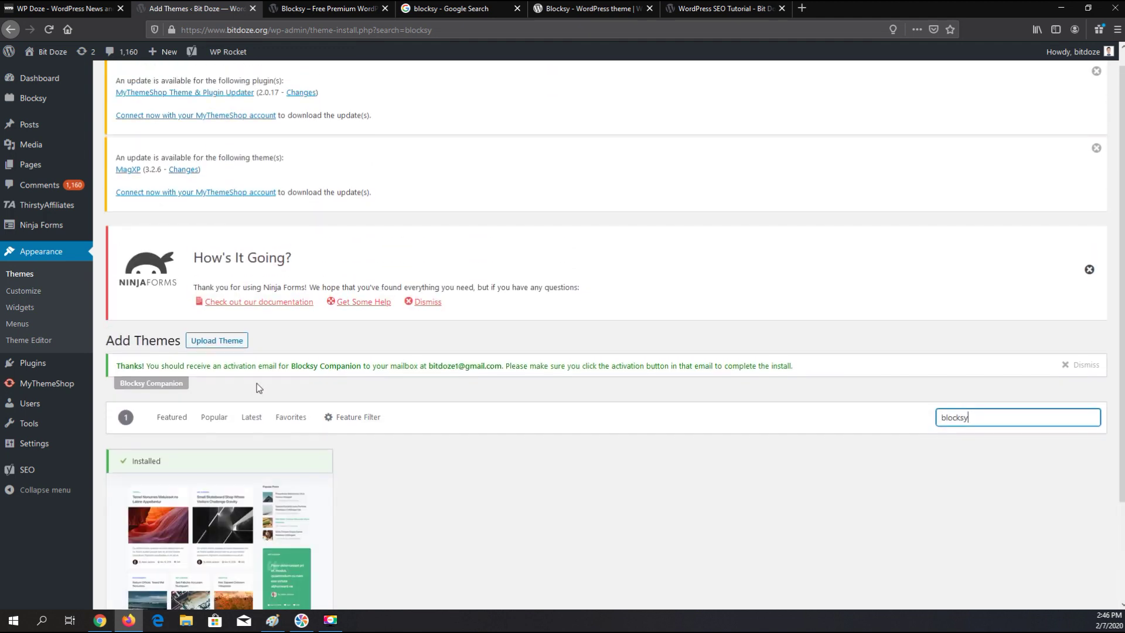
scroll(292, 392, up, 1)
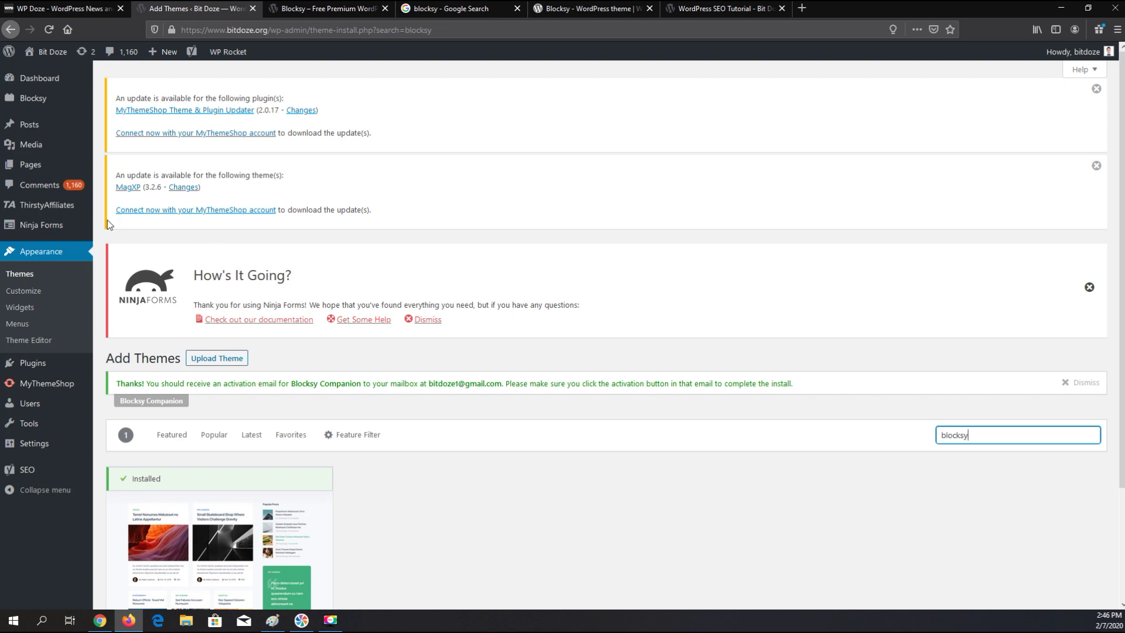
click(42, 100)
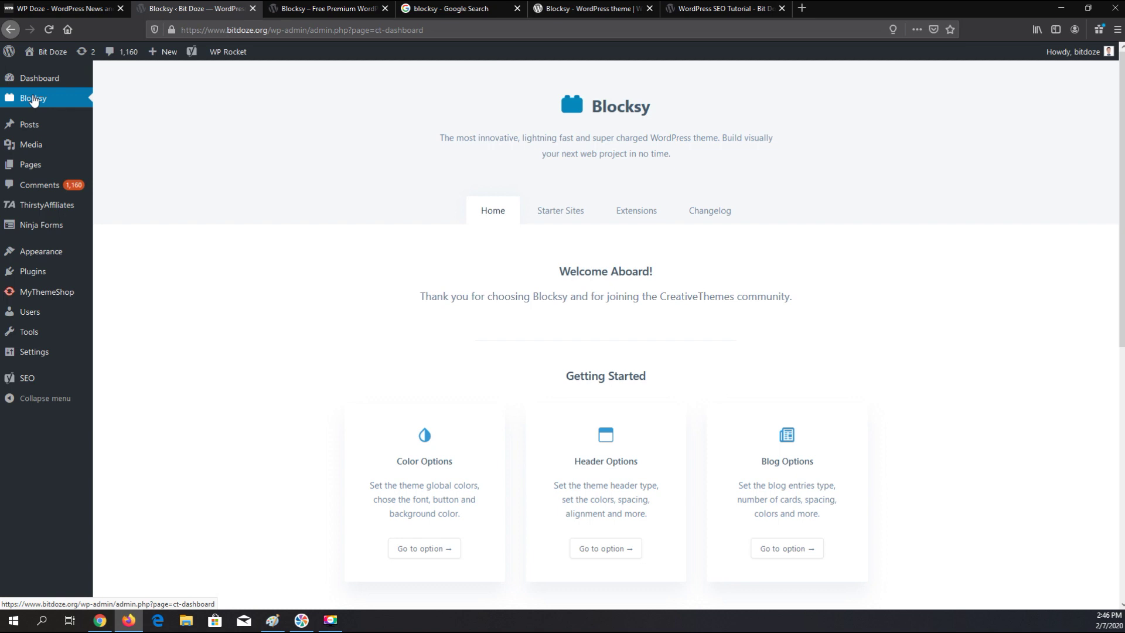
- Scroll through the Blocksy dashboard's Home tab
scroll(490, 230, down, 2)
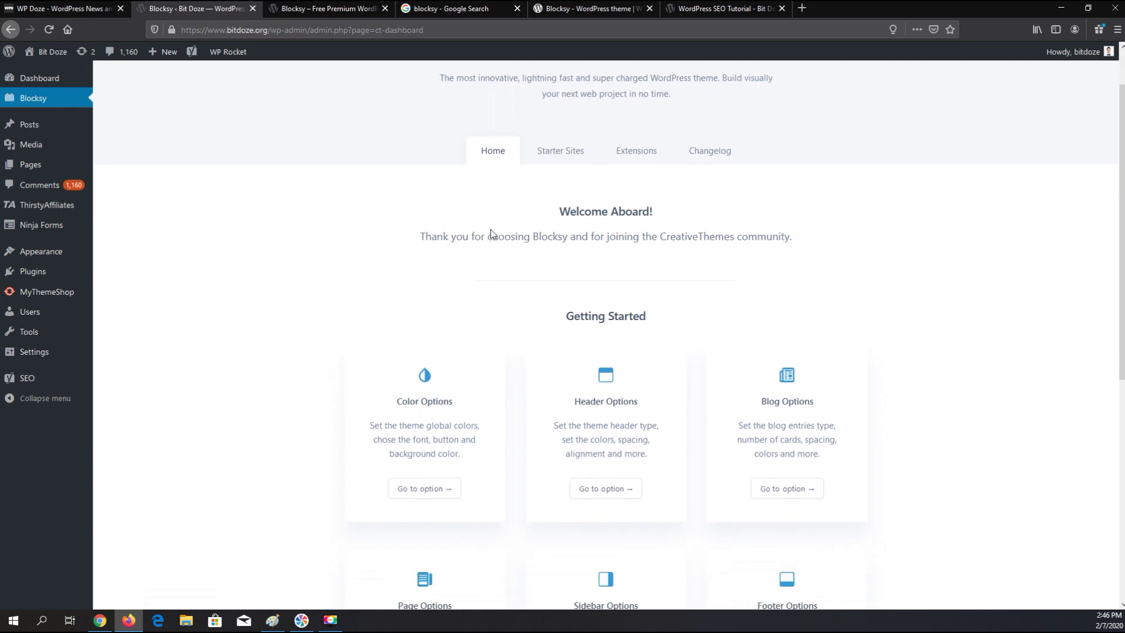
scroll(490, 230, down, 4)
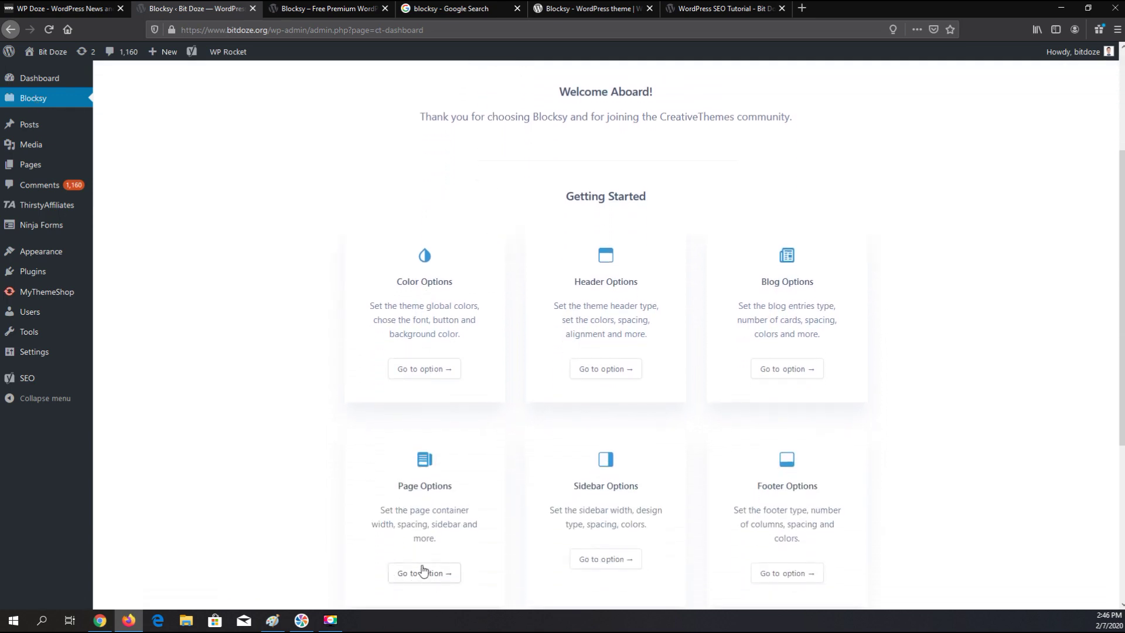
scroll(537, 369, up, 3)
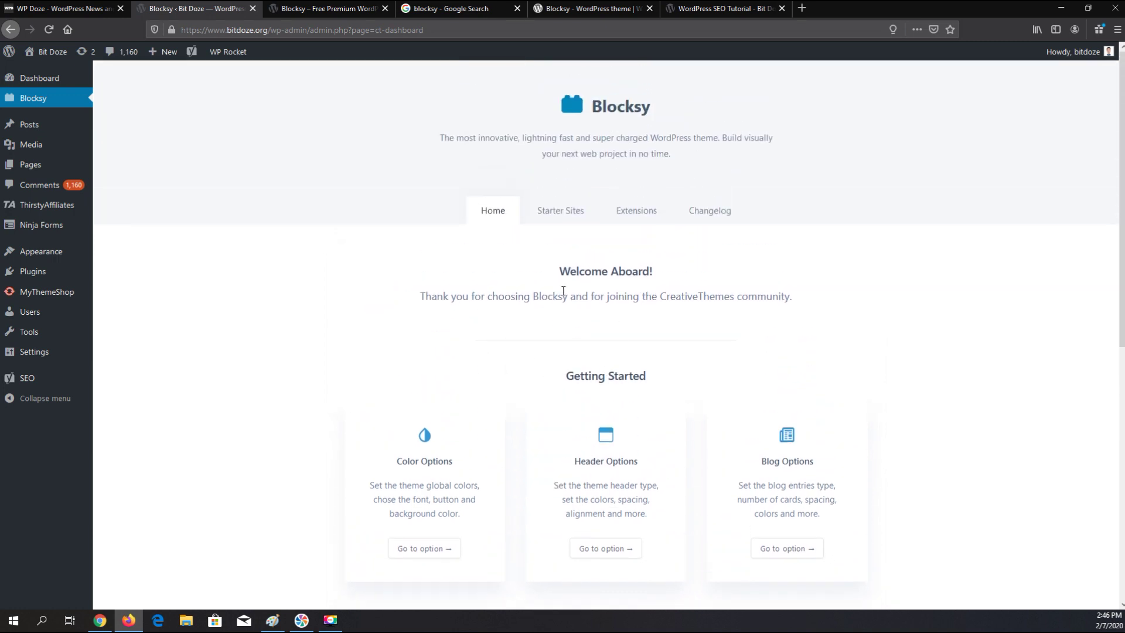
scroll(563, 290, down, 4)
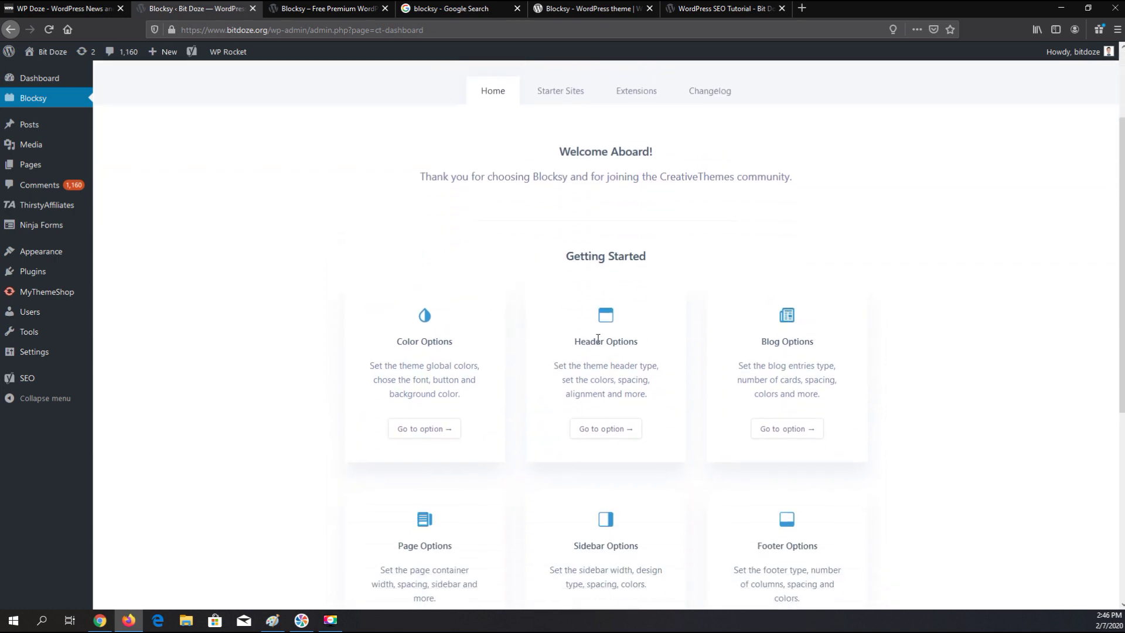
scroll(566, 341, down, 4)
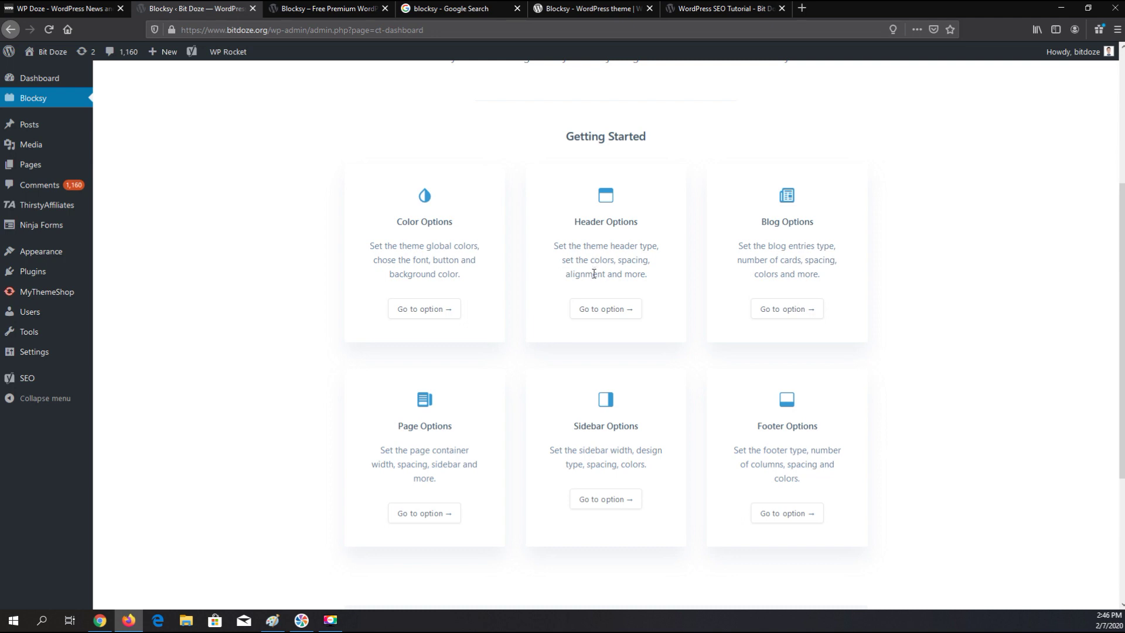
scroll(585, 314, up, 8)
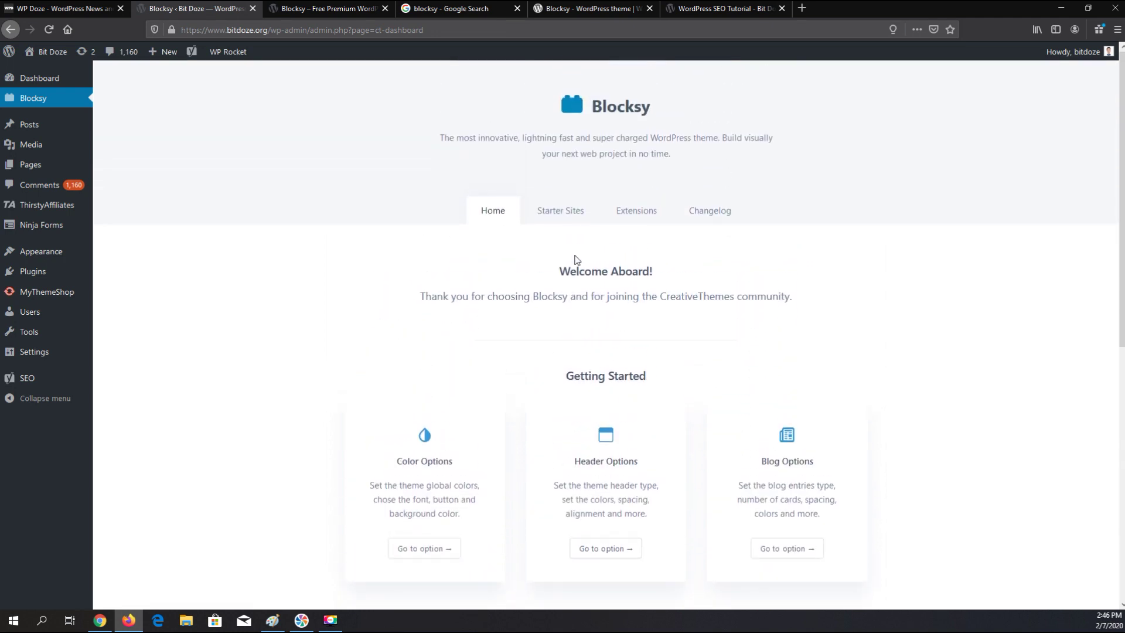
- Browse the Blocksy Starter Sites demos
click(565, 220)
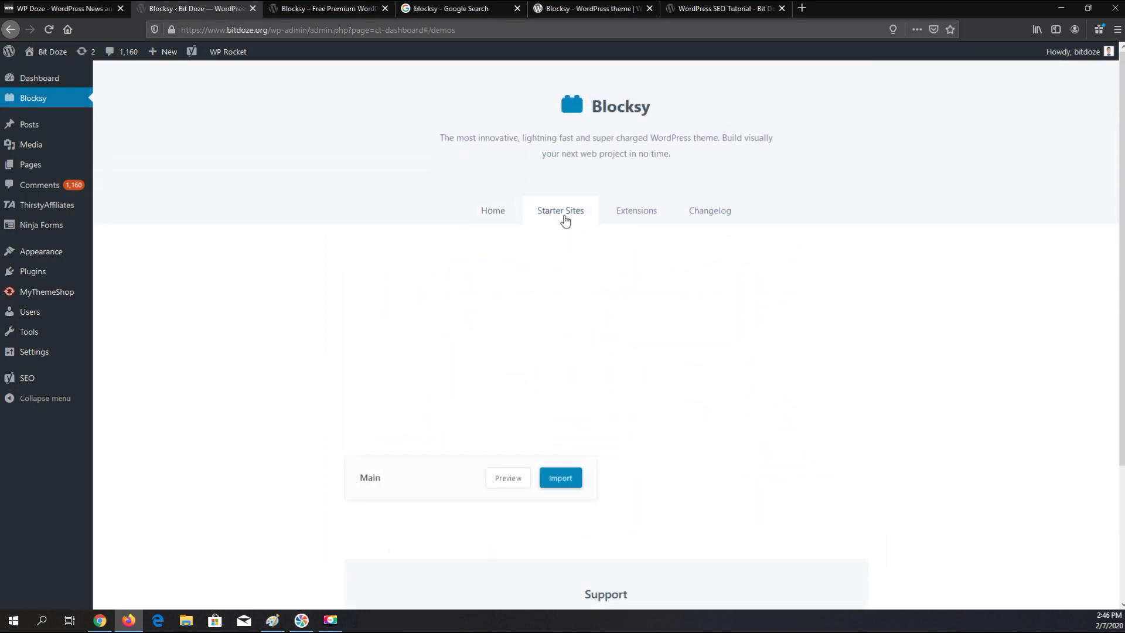
scroll(595, 321, down, 6)
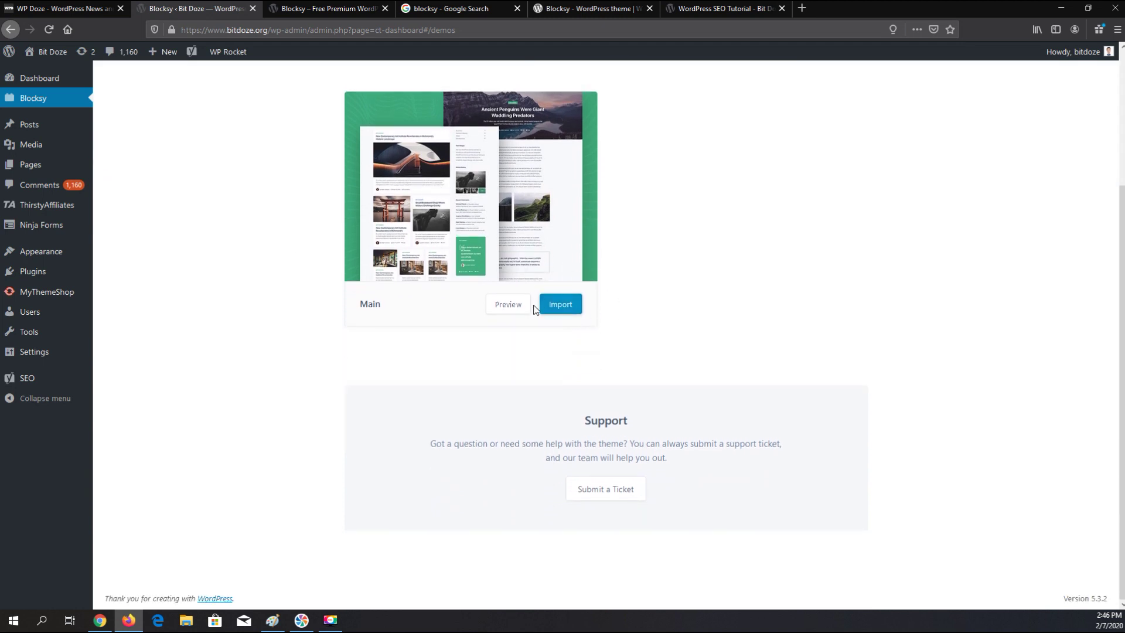
scroll(498, 317, up, 4)
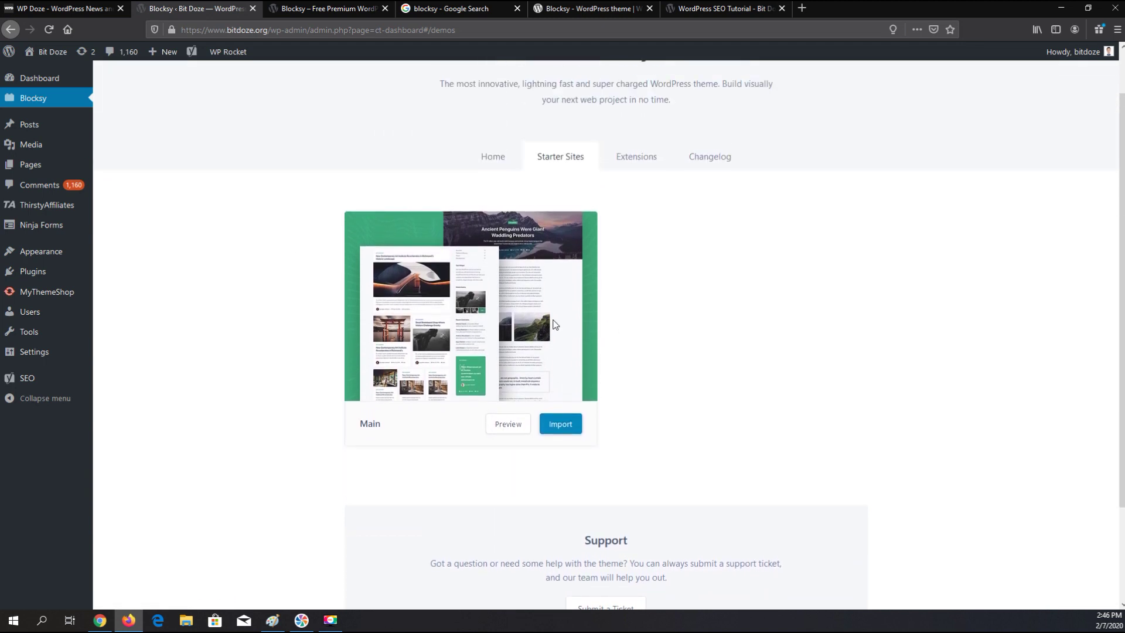
scroll(554, 324, up, 1)
- Browse the available Blocksy extensions
click(637, 212)
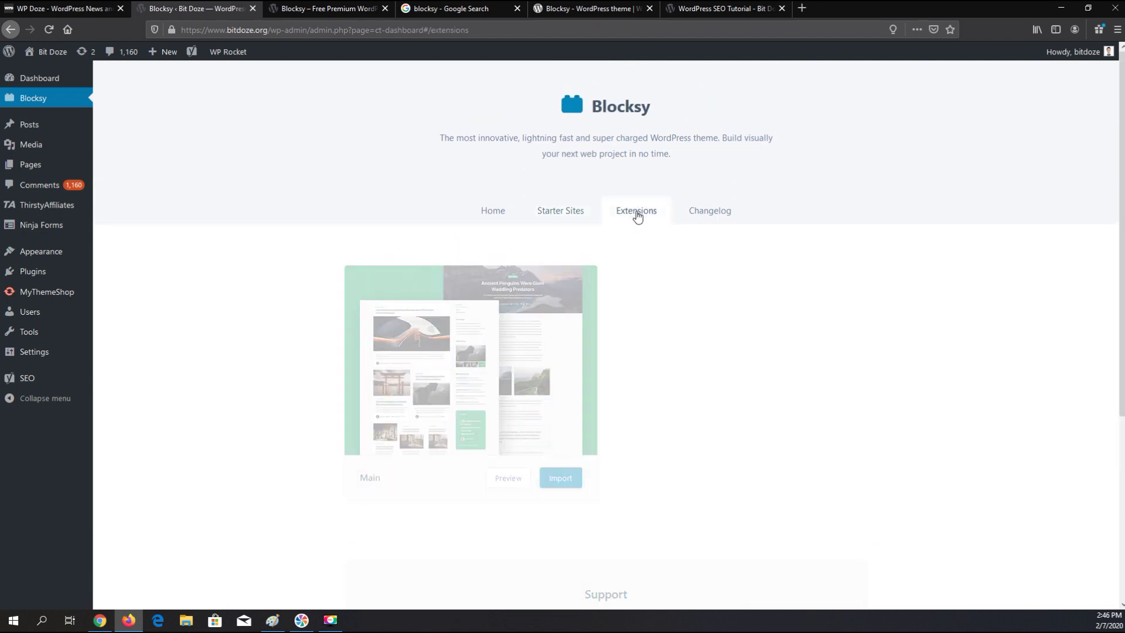
scroll(316, 236, down, 2)
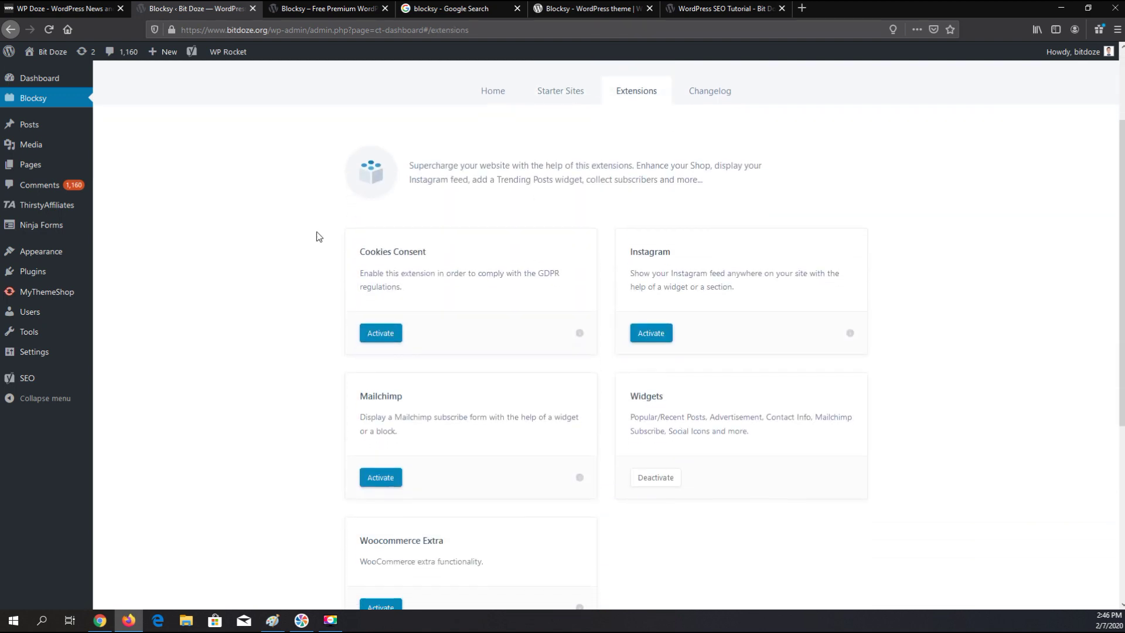
scroll(459, 261, down, 1)
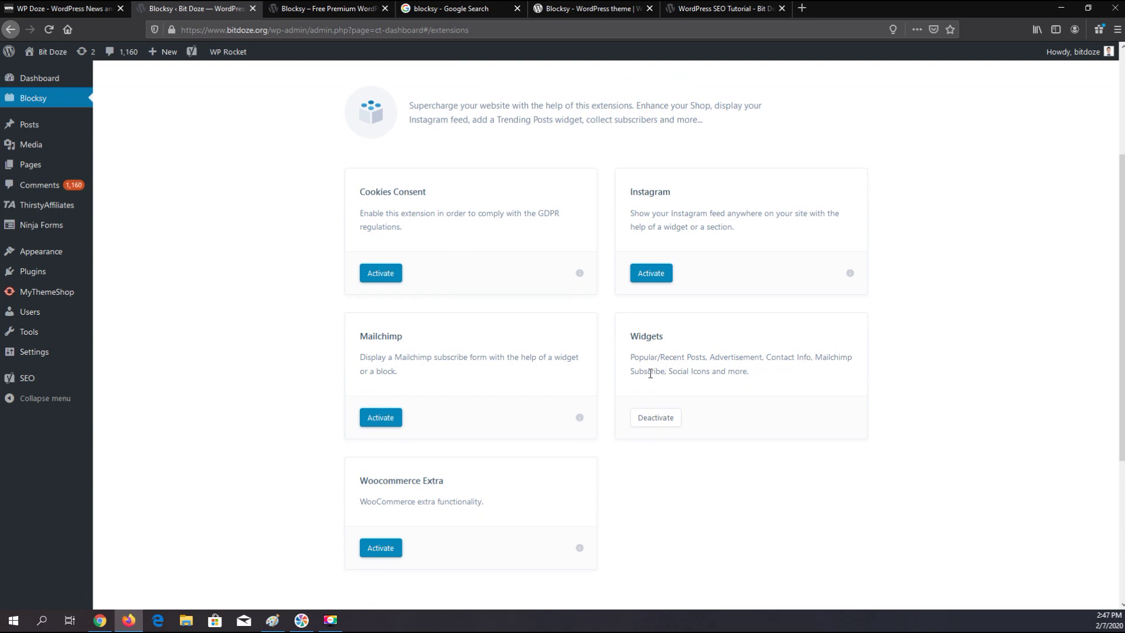
scroll(650, 373, up, 3)
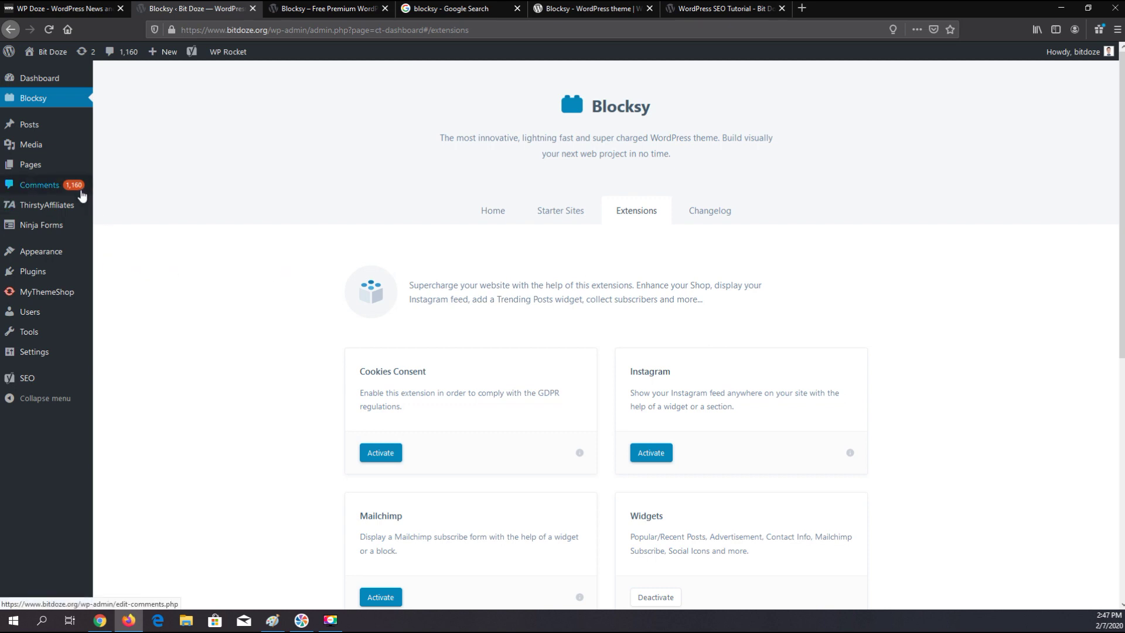
mouse_move(32, 251)
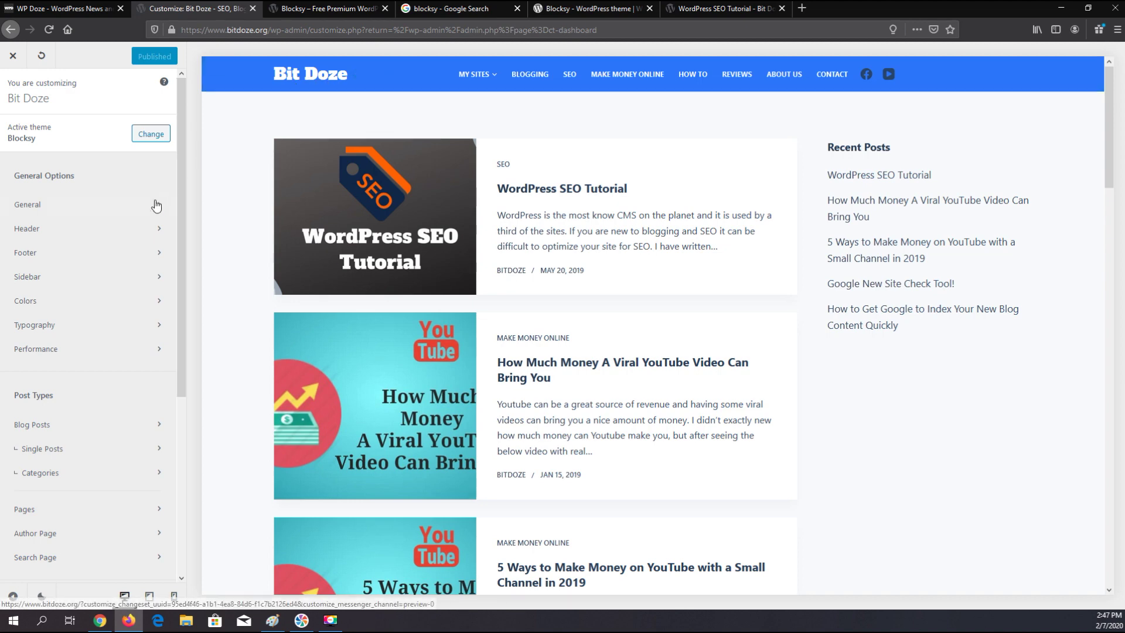
- In the header builder, reorder the middle row so Logo comes before Menu 1
click(125, 230)
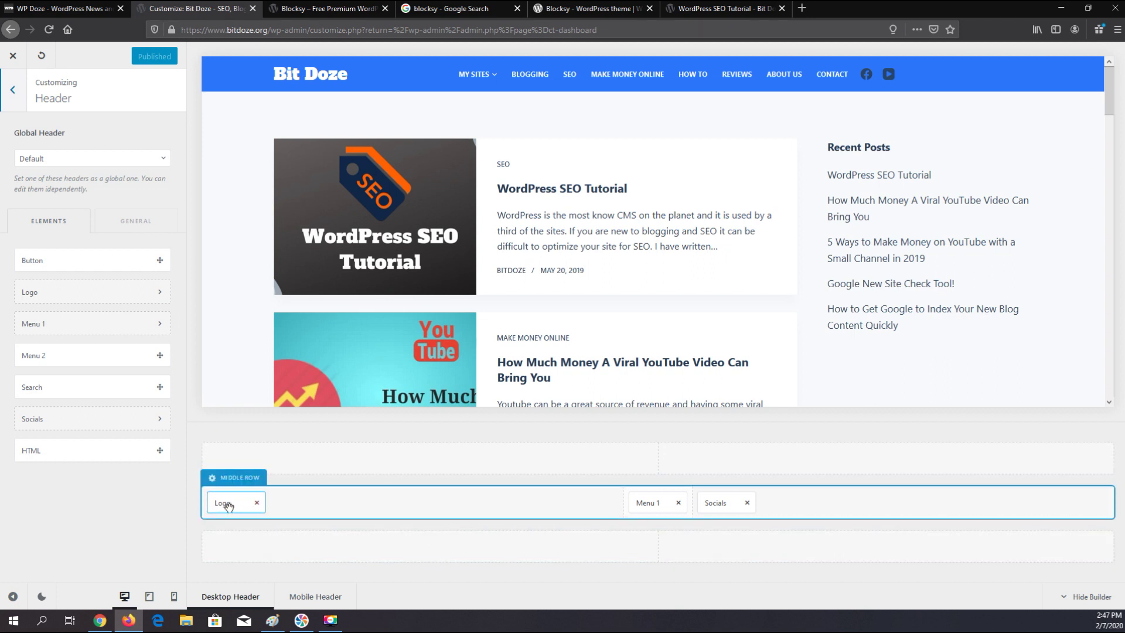
drag(227, 504, 453, 509)
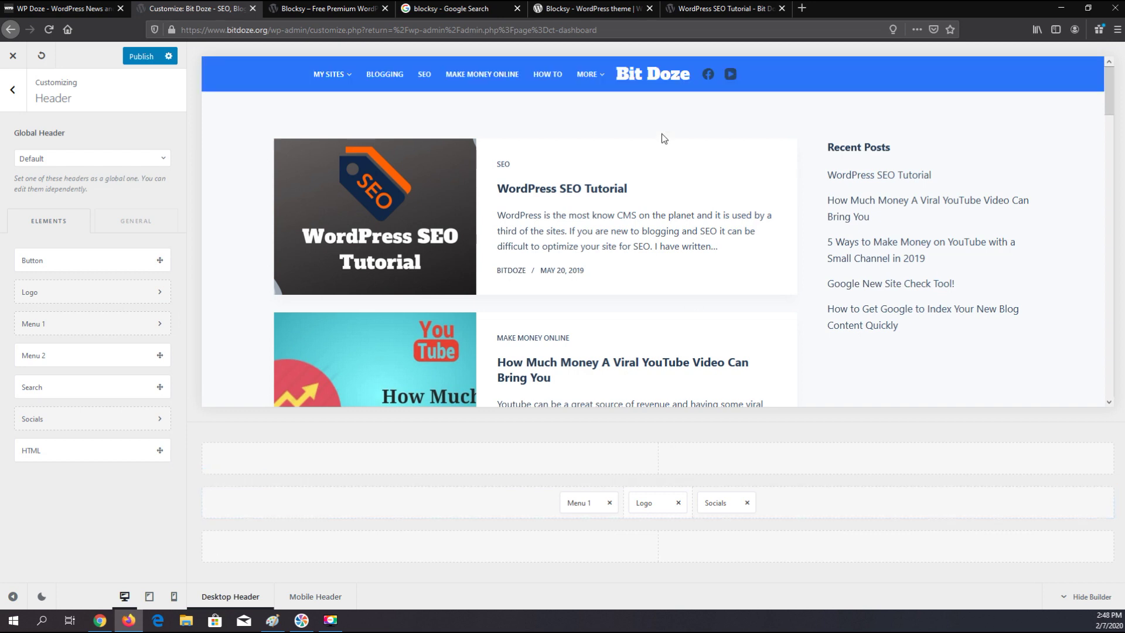
drag(659, 493, 596, 506)
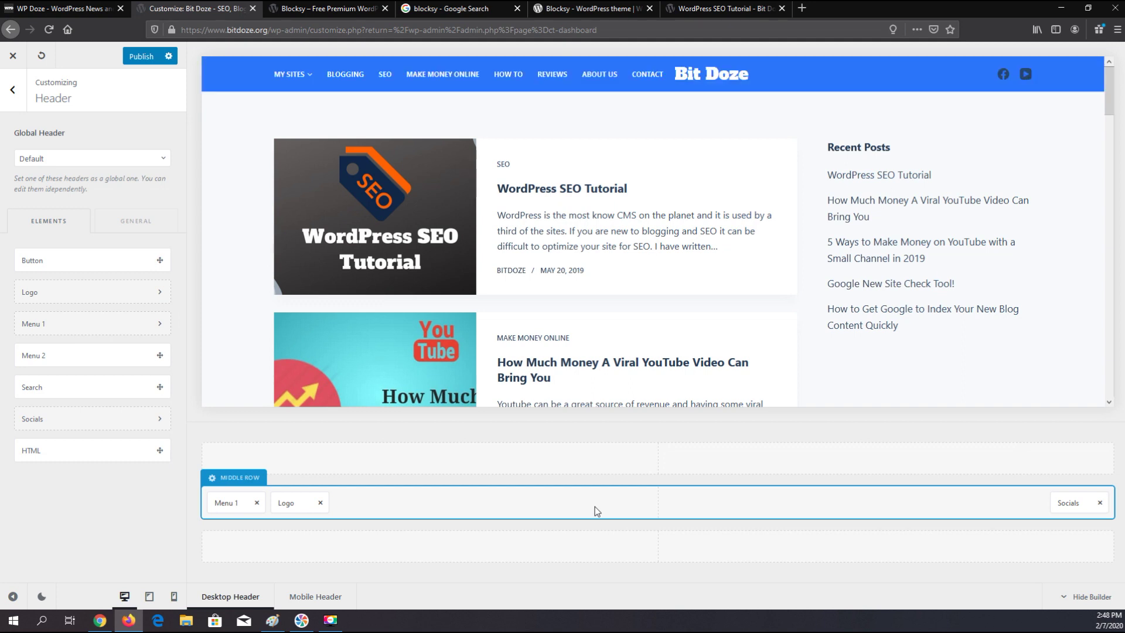
drag(291, 502, 226, 503)
drag(291, 502, 649, 510)
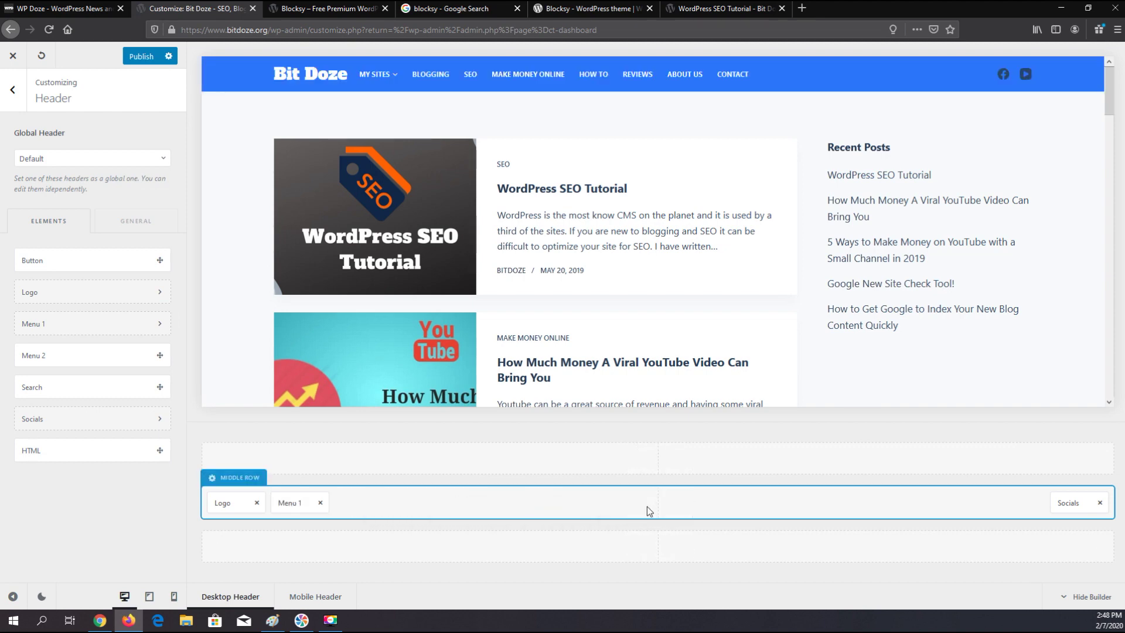
- Open the Socials element, check its social network list without adding one, and show its Design options
click(1069, 502)
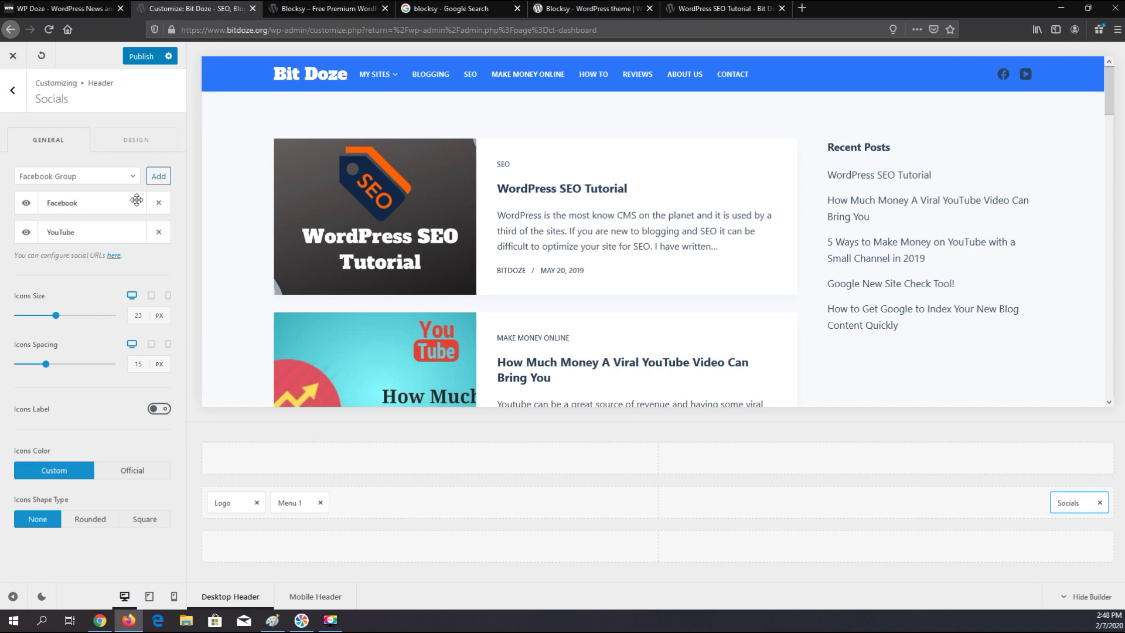
click(128, 181)
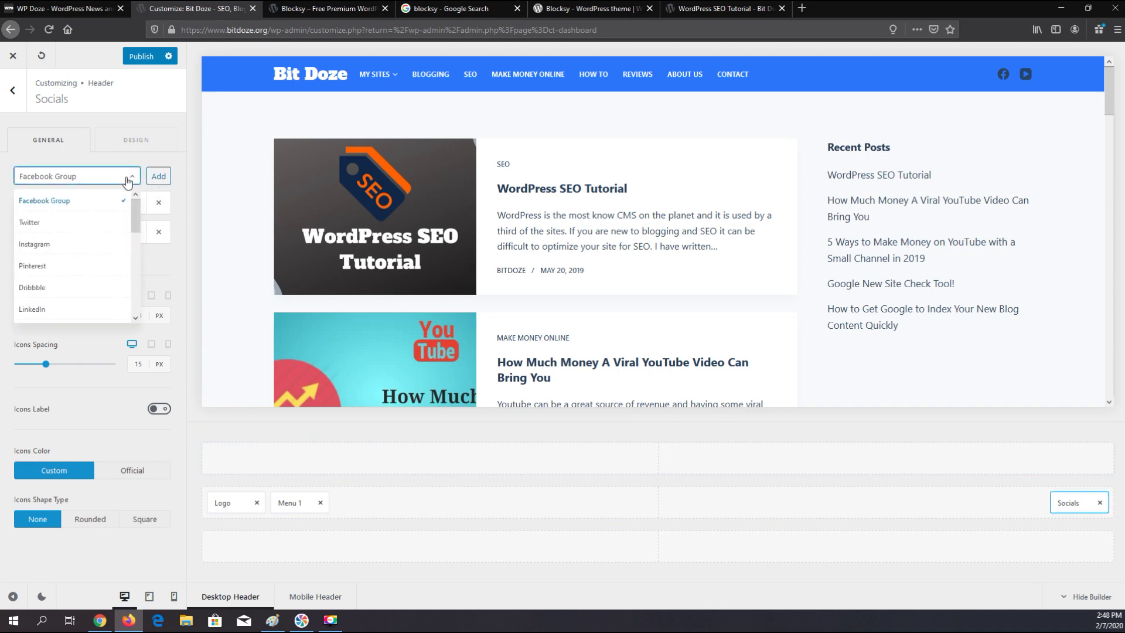
click(128, 181)
click(128, 181)
click(129, 181)
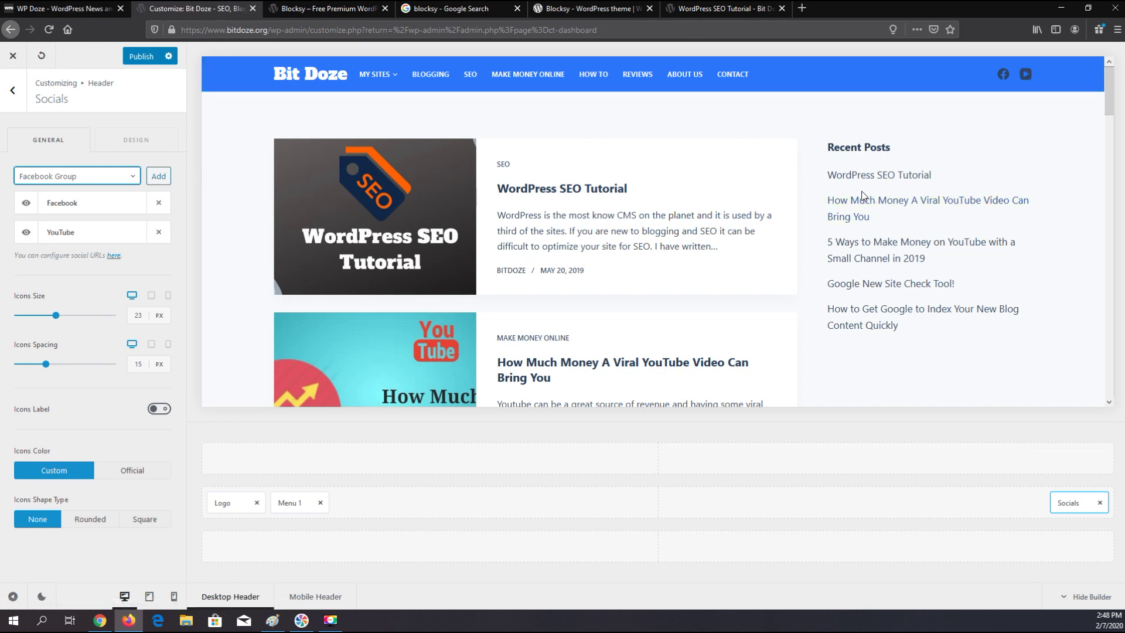
click(135, 147)
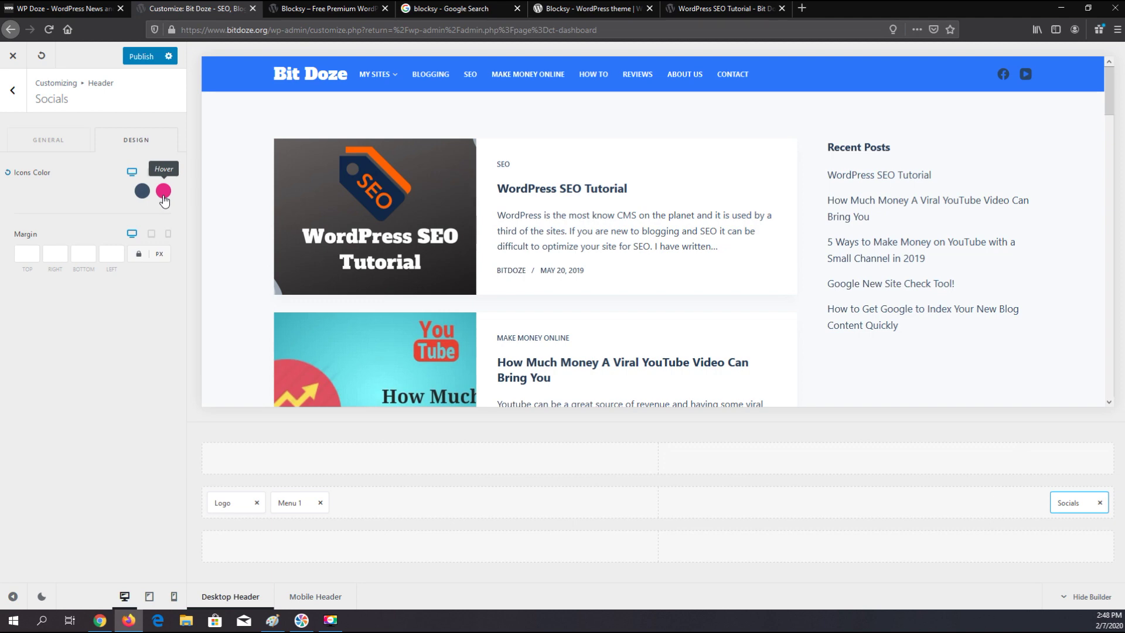
- Check the header in tablet and phone previews, including the off-canvas menu, then return to desktop
click(153, 174)
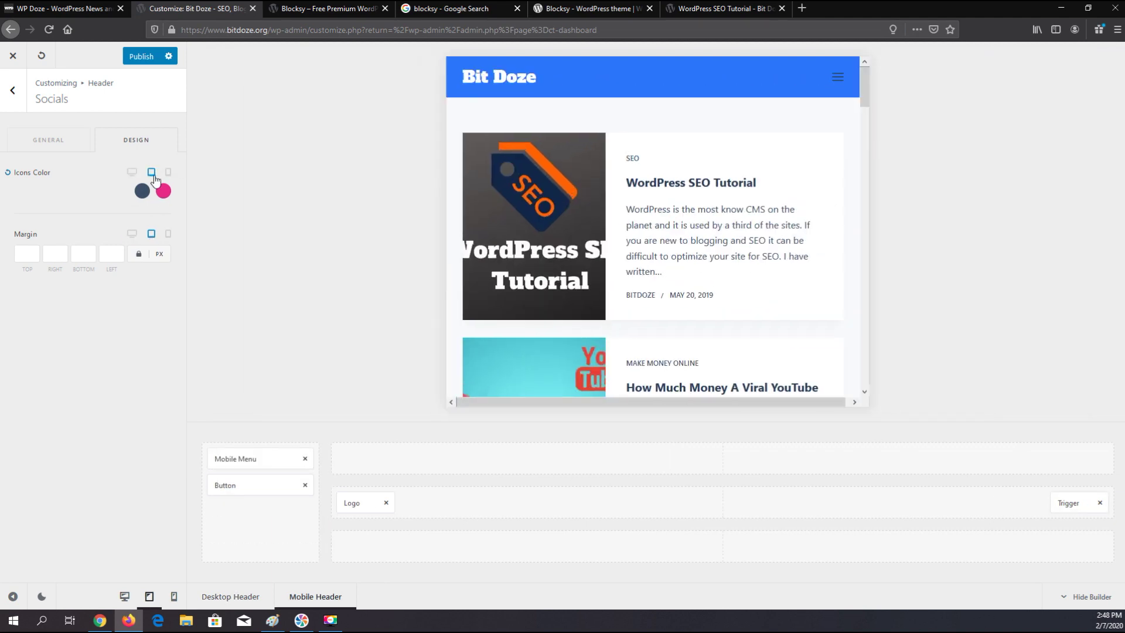
click(167, 175)
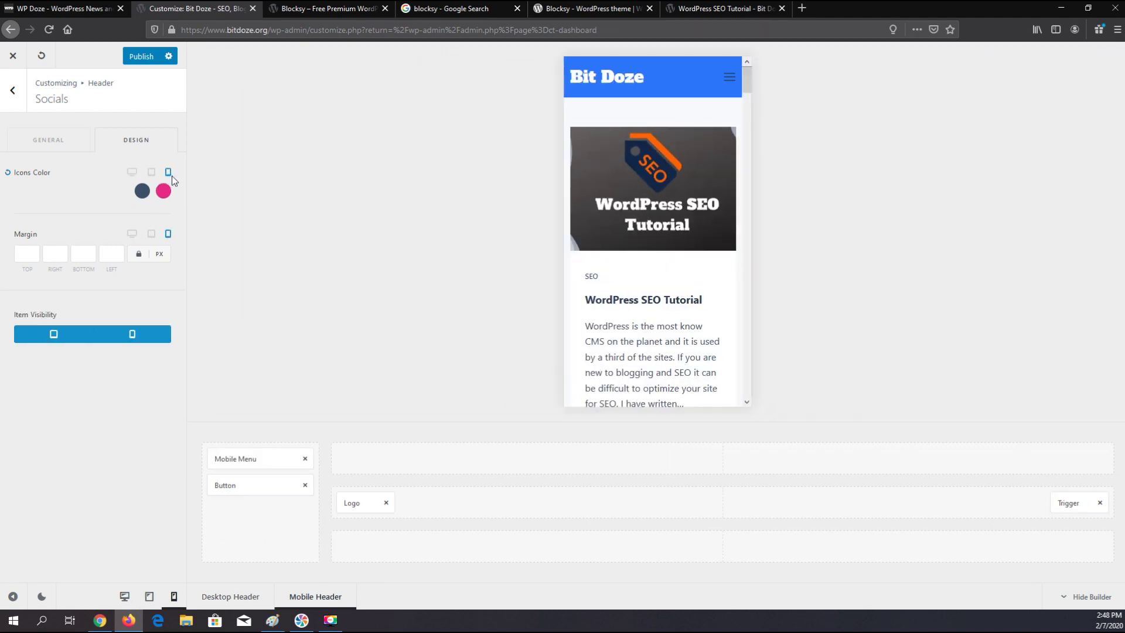
click(731, 83)
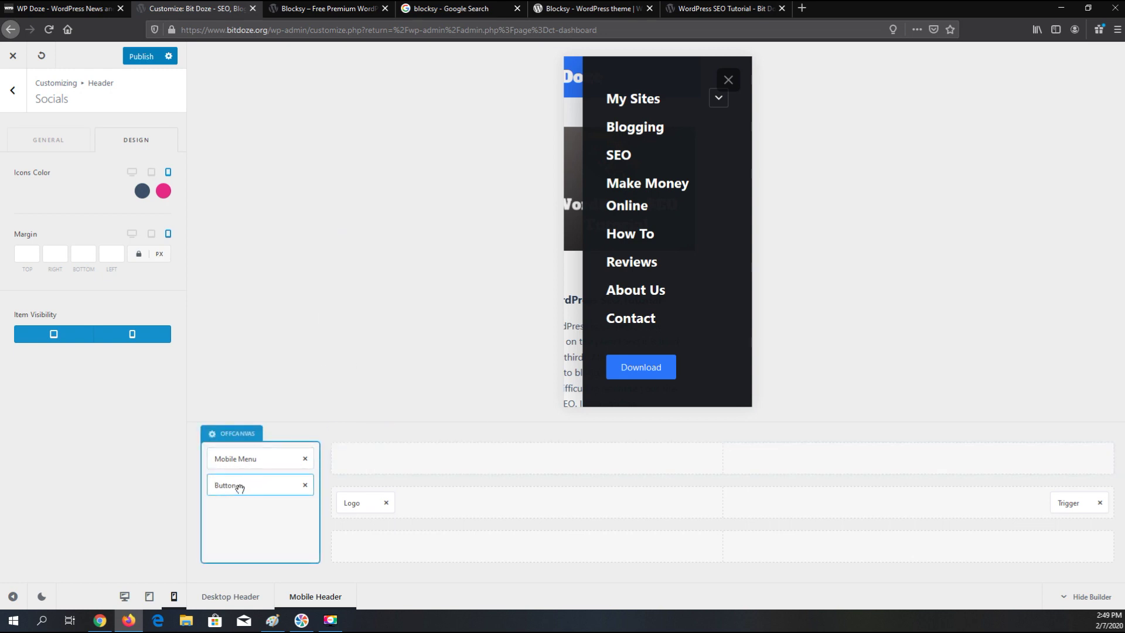
click(730, 81)
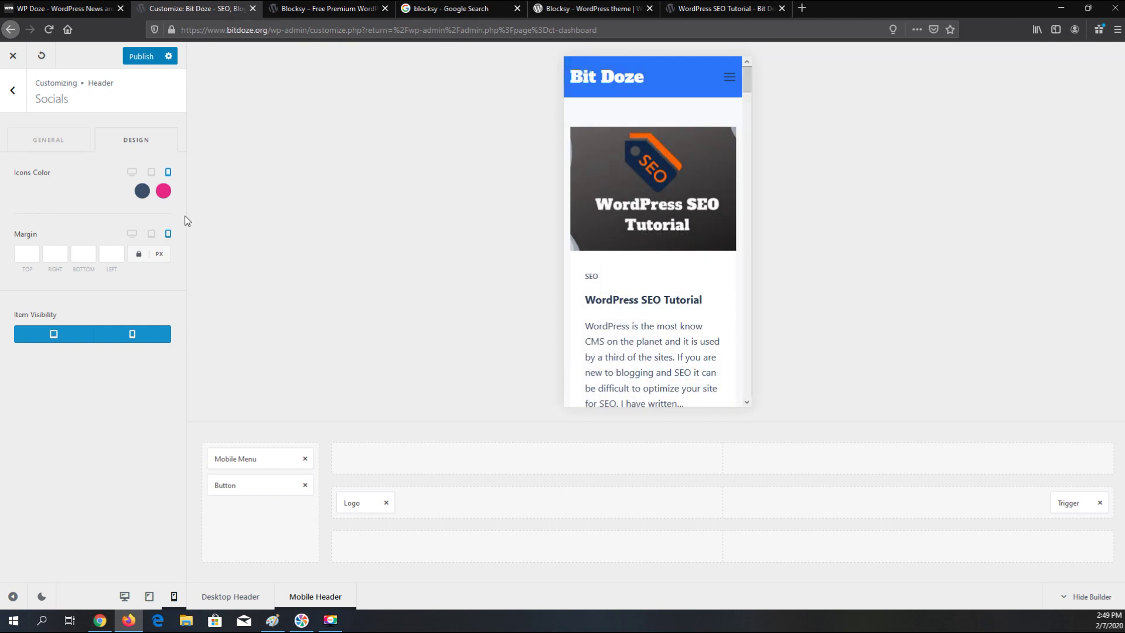
click(132, 173)
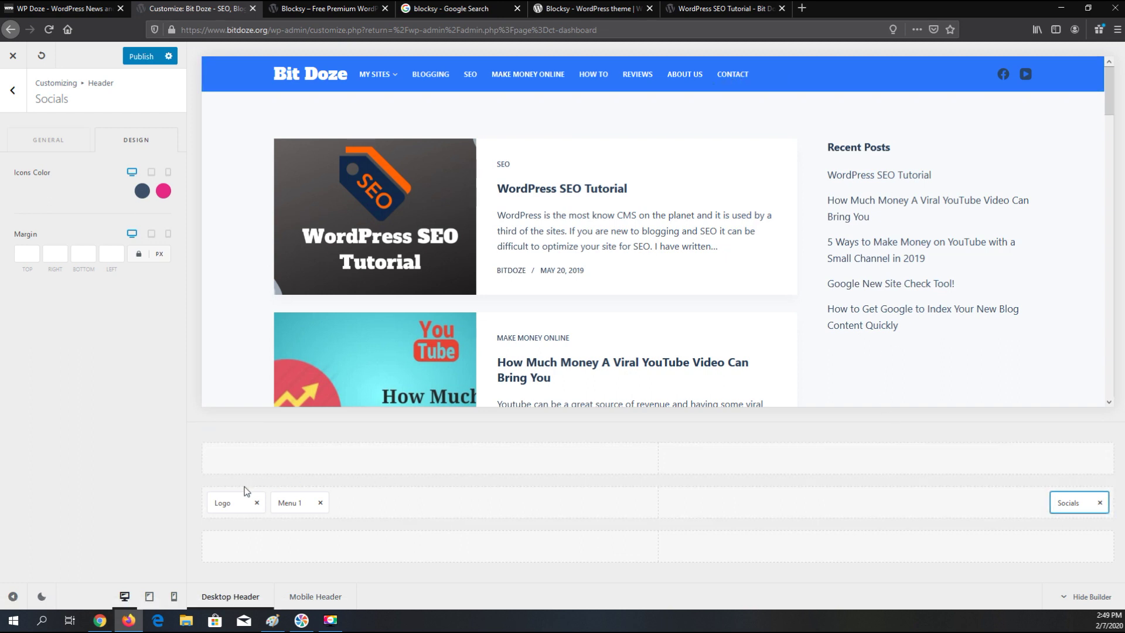
click(52, 146)
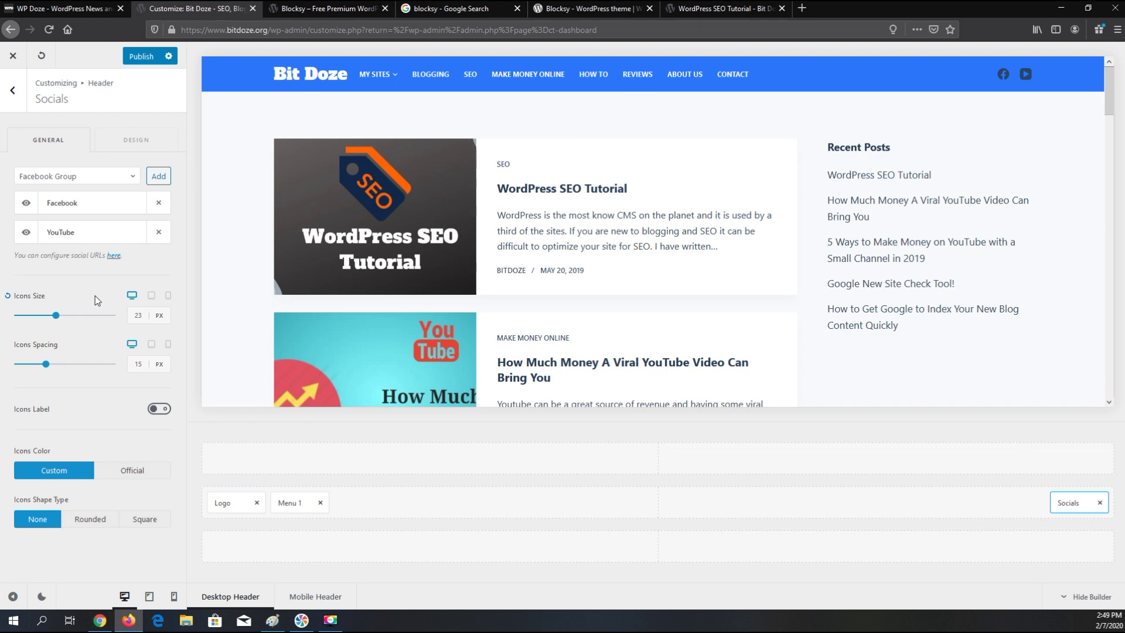
- Set the middle header row's background colour to blue #4084f9, then select the Top Row
mouse_move(324, 505)
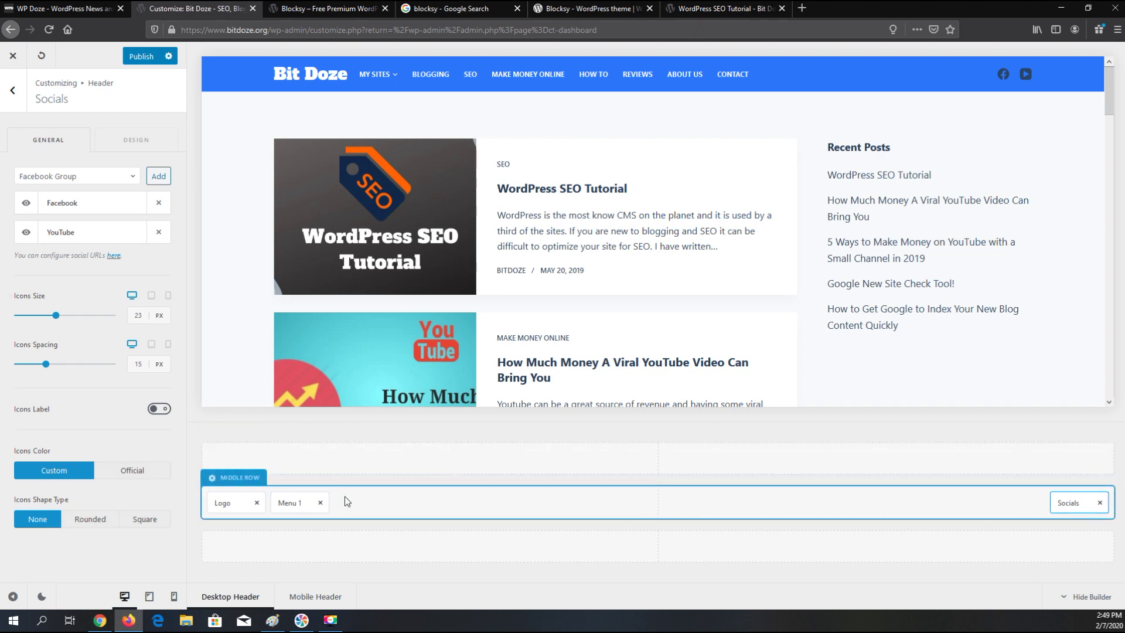
click(249, 480)
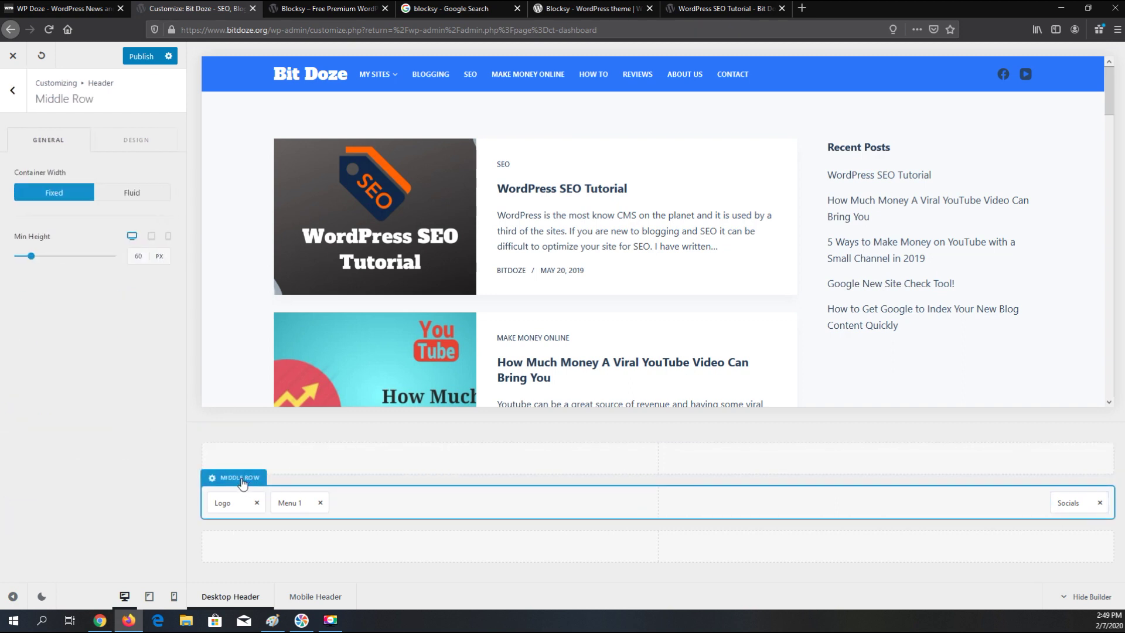
click(135, 150)
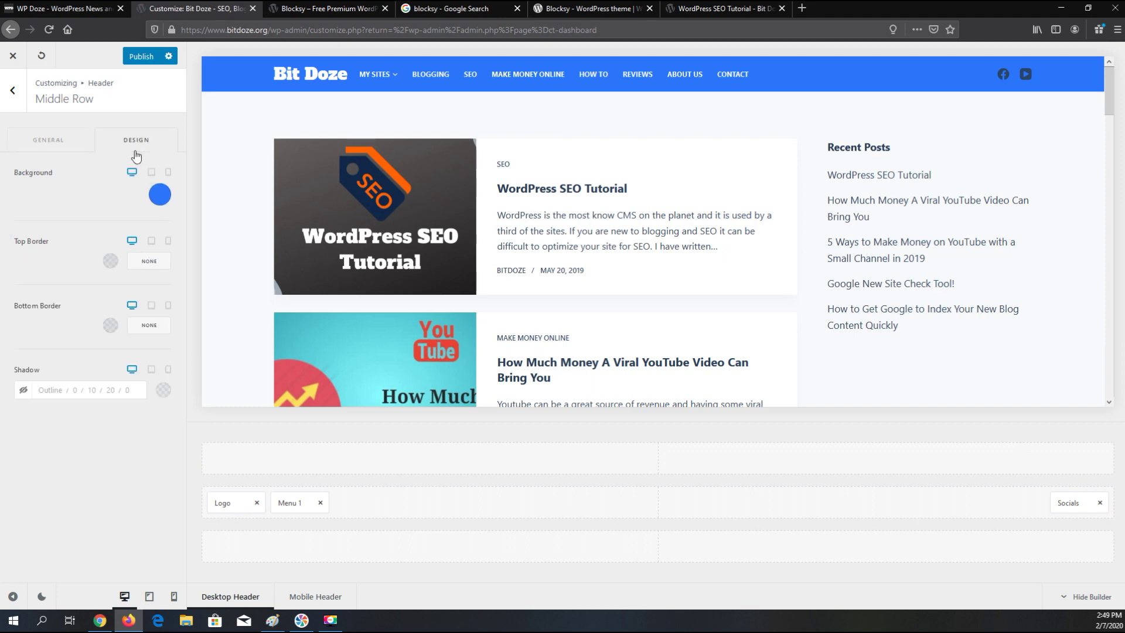
click(159, 194)
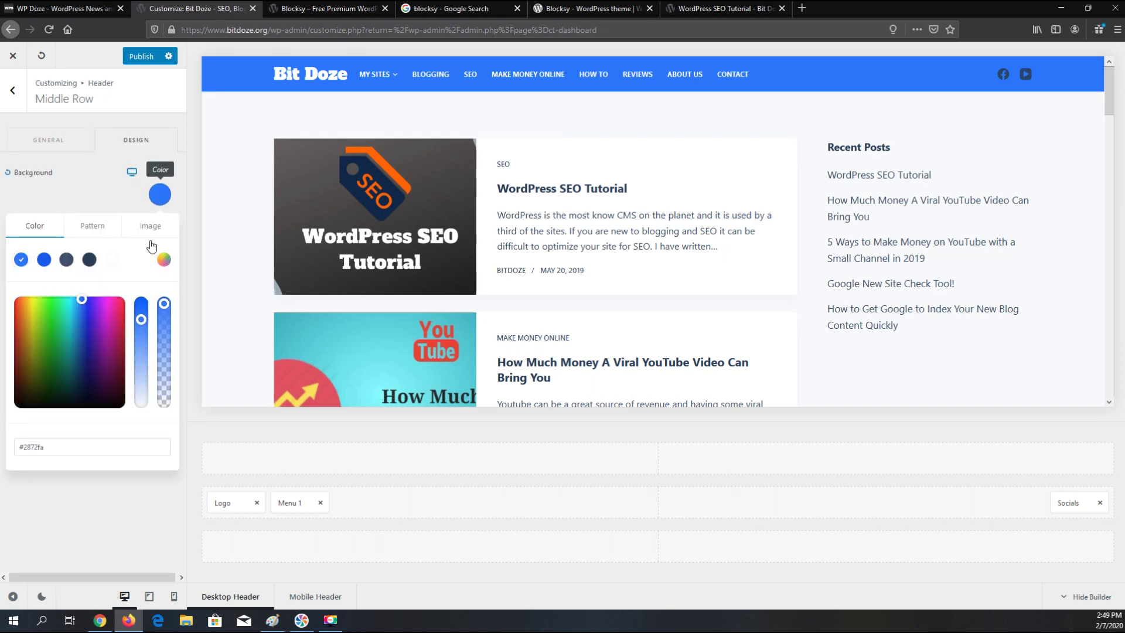
drag(142, 320, 154, 395)
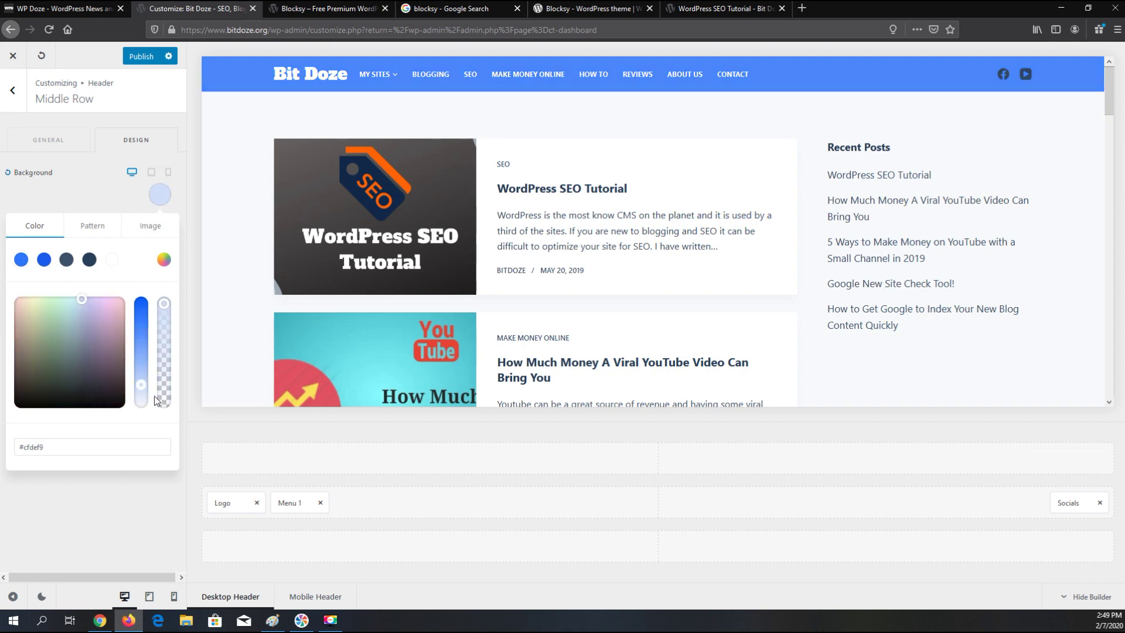
click(142, 322)
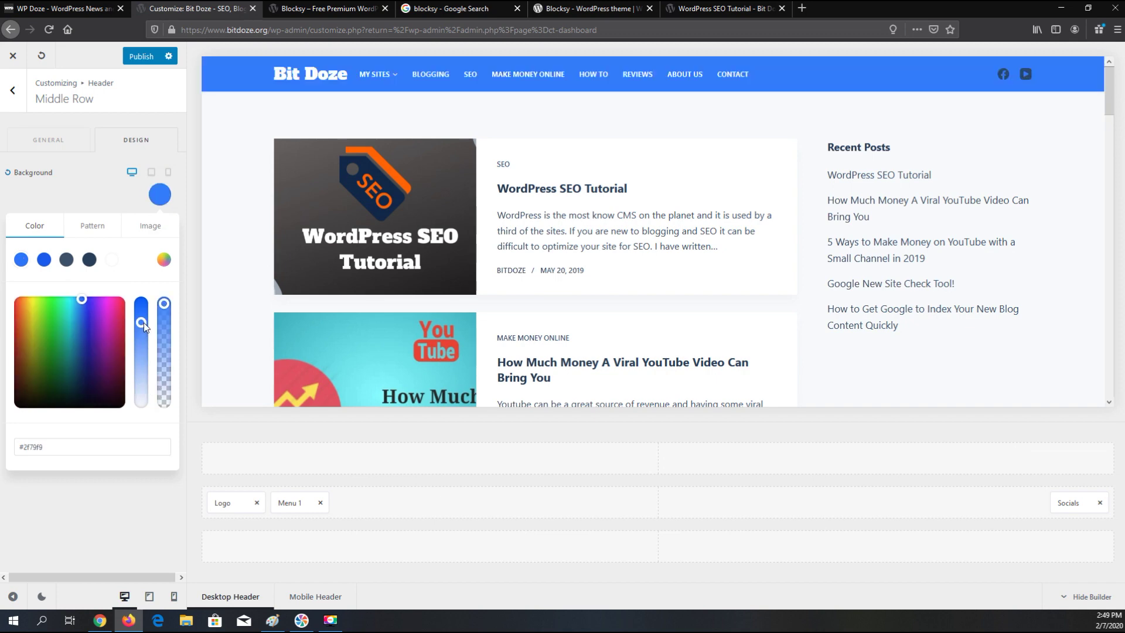
click(140, 308)
drag(142, 309, 139, 326)
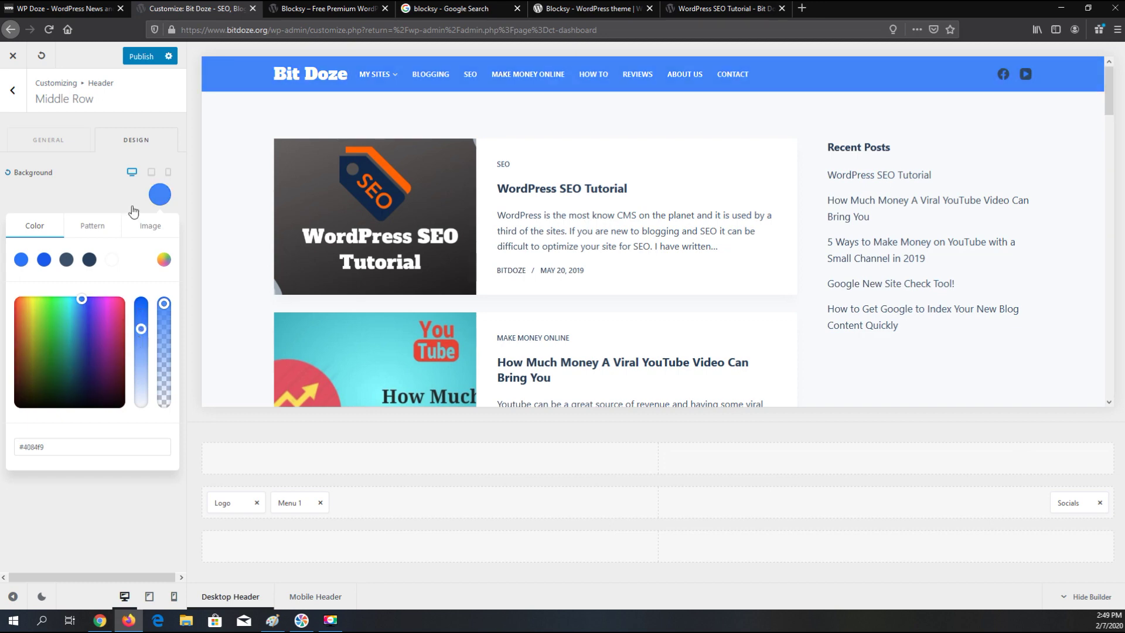
click(59, 143)
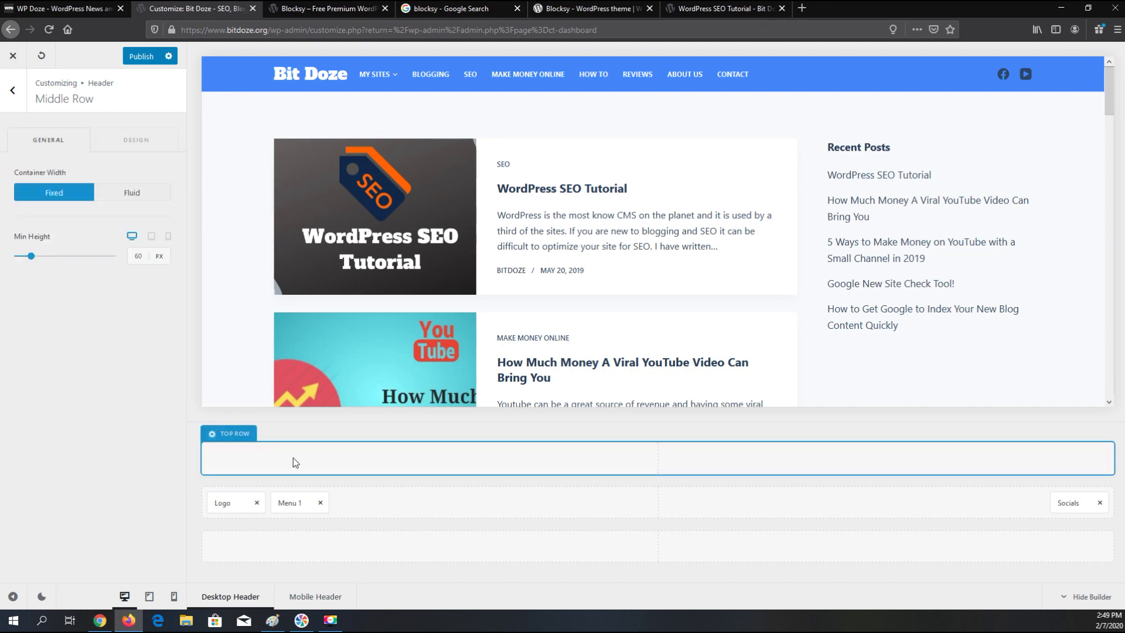
click(236, 434)
- Compare mobile and desktop headers, then try Socials in the top and bottom rows before returning it to the middle
click(333, 596)
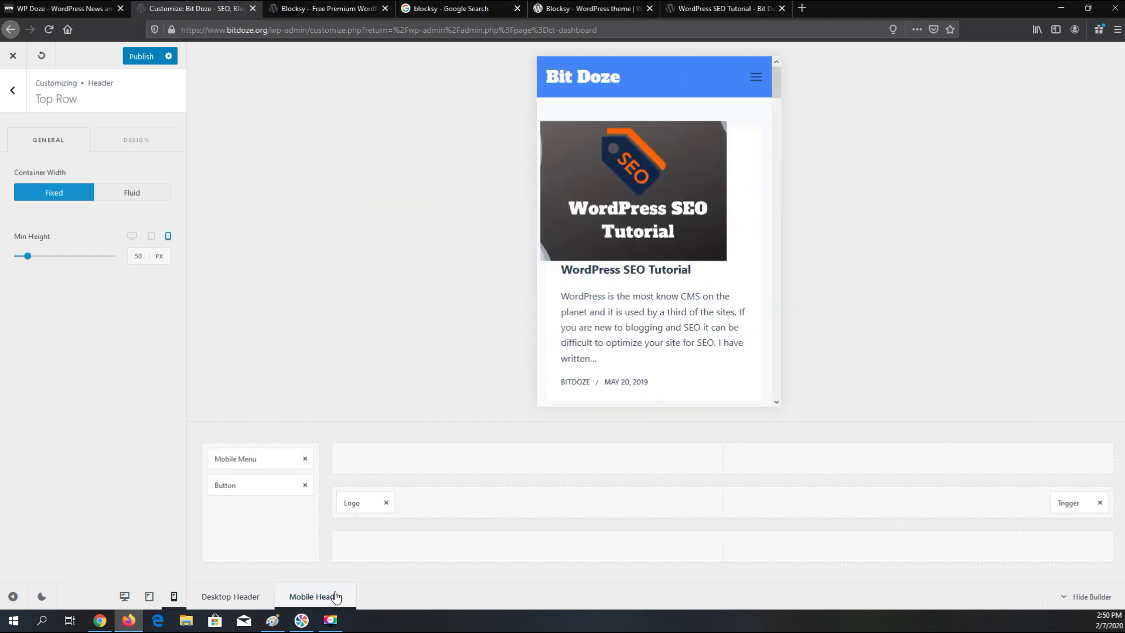
click(243, 599)
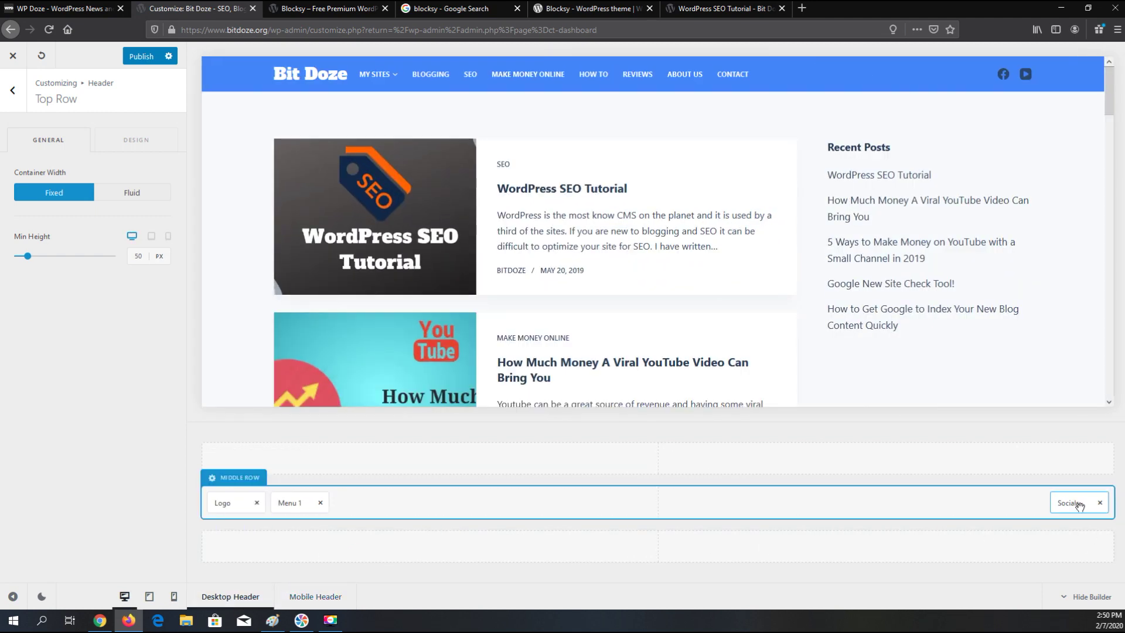
drag(1075, 504, 1049, 472)
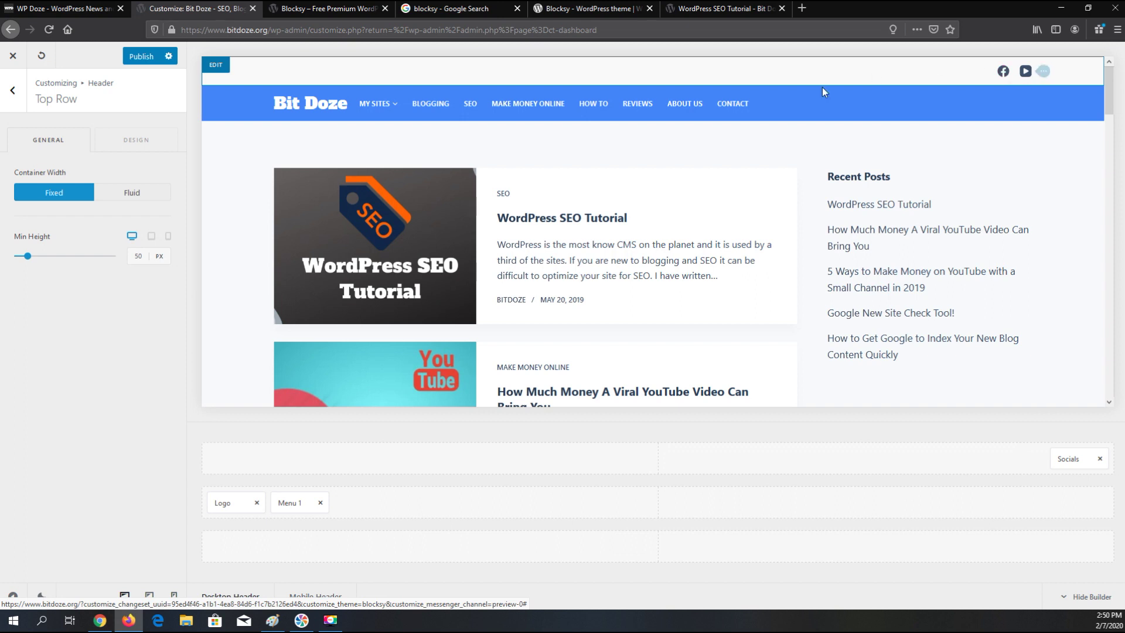
drag(1063, 458, 1047, 551)
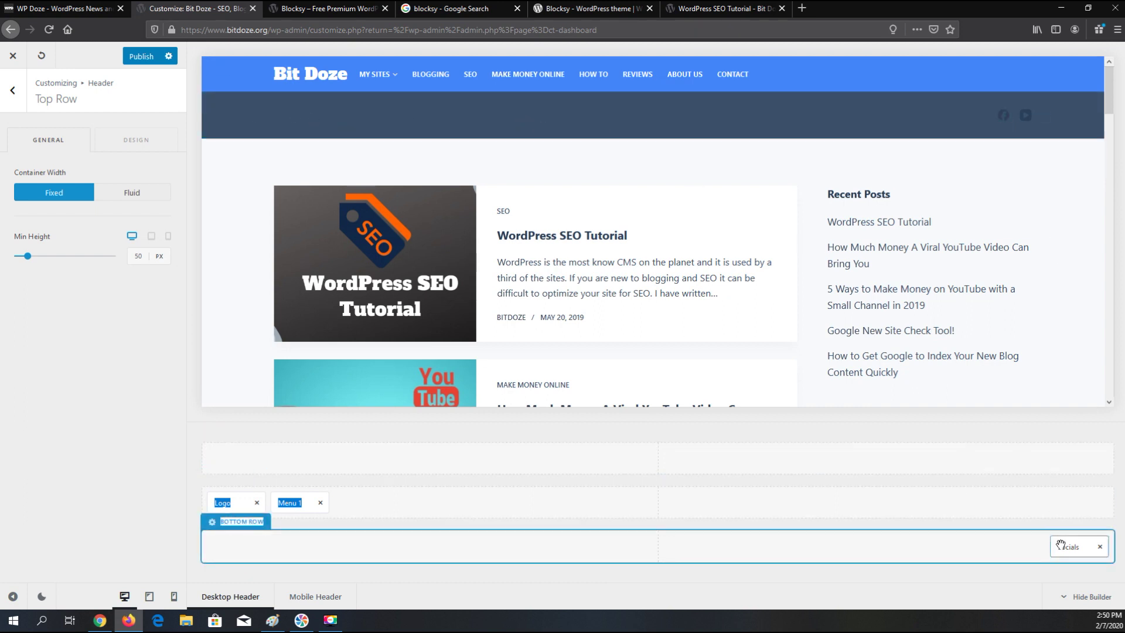
drag(1060, 545, 1046, 508)
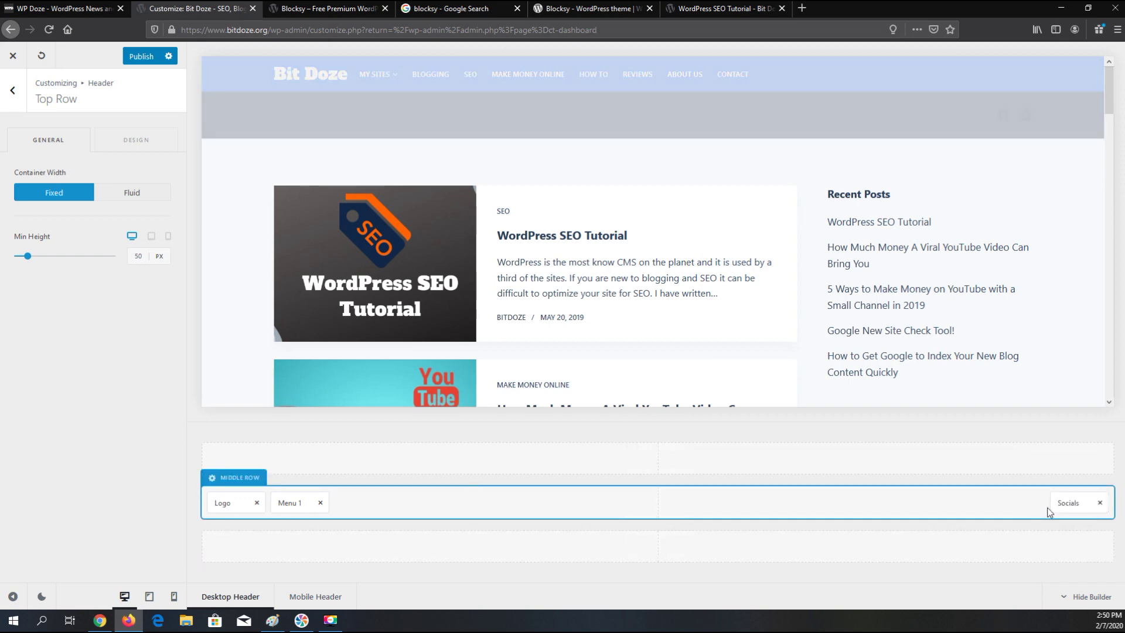
click(13, 90)
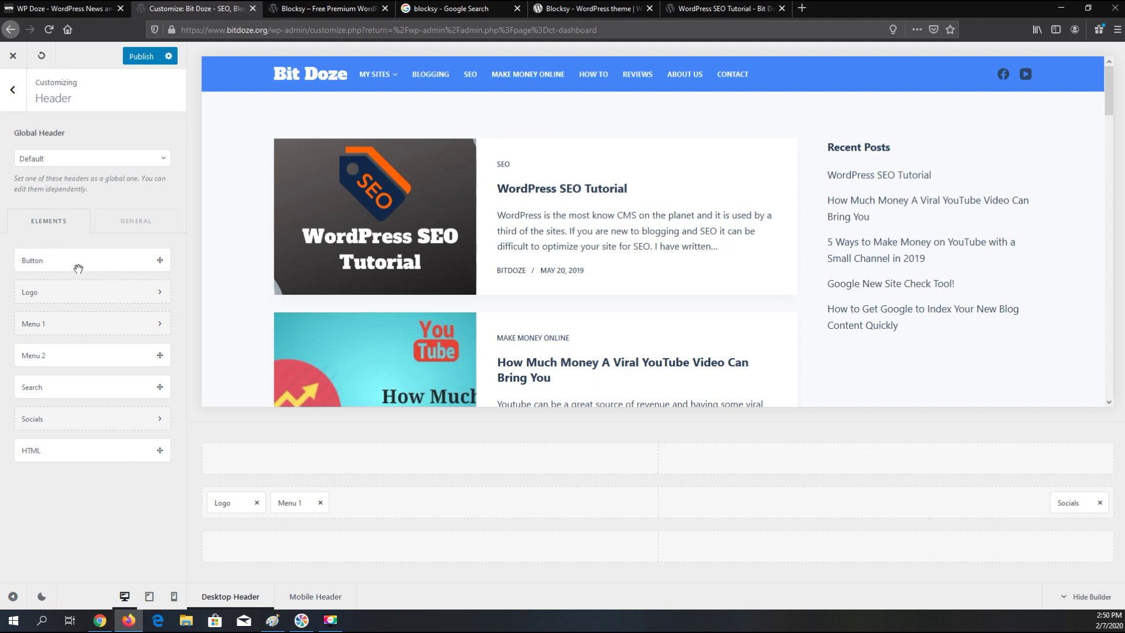
- Add a Download button to the header's middle row just before Socials and open its settings
drag(57, 261, 682, 509)
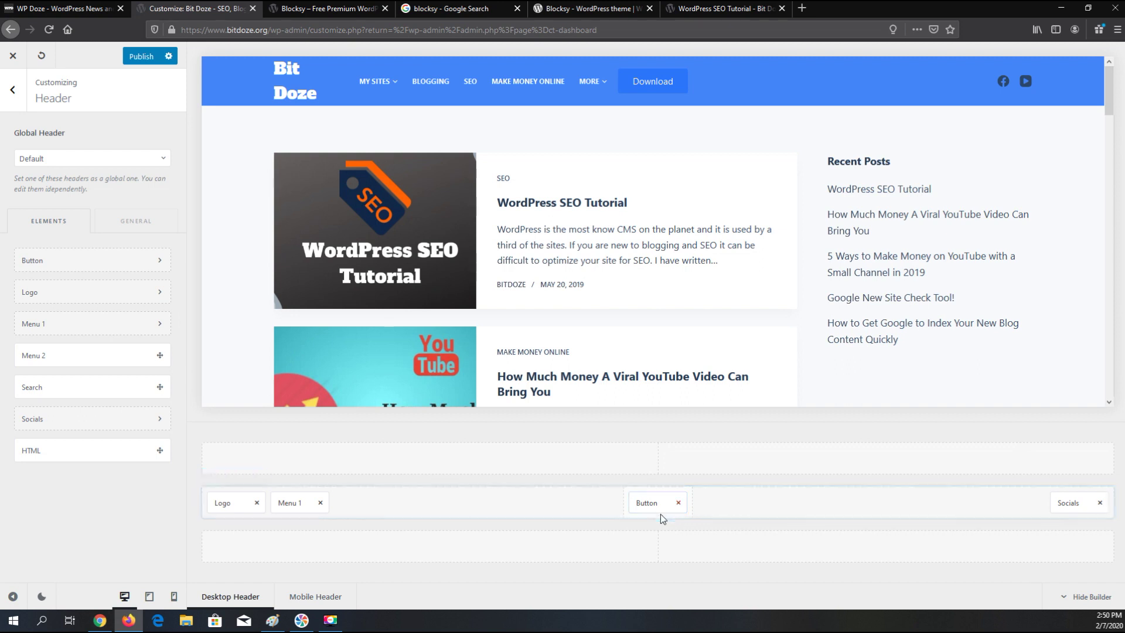
drag(659, 514, 1023, 503)
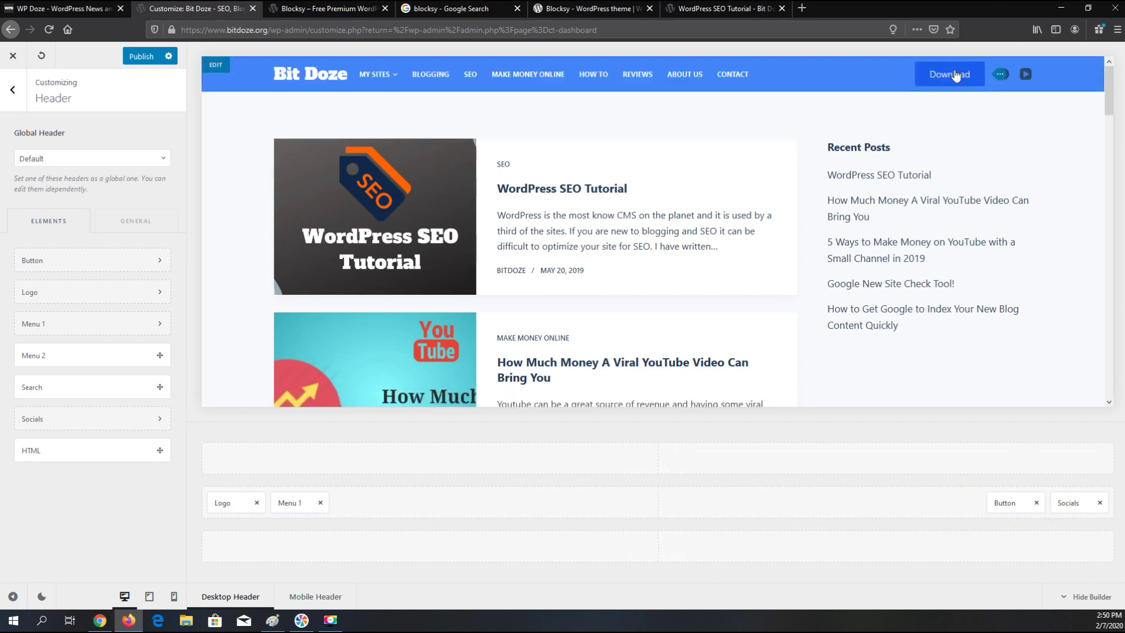
click(953, 83)
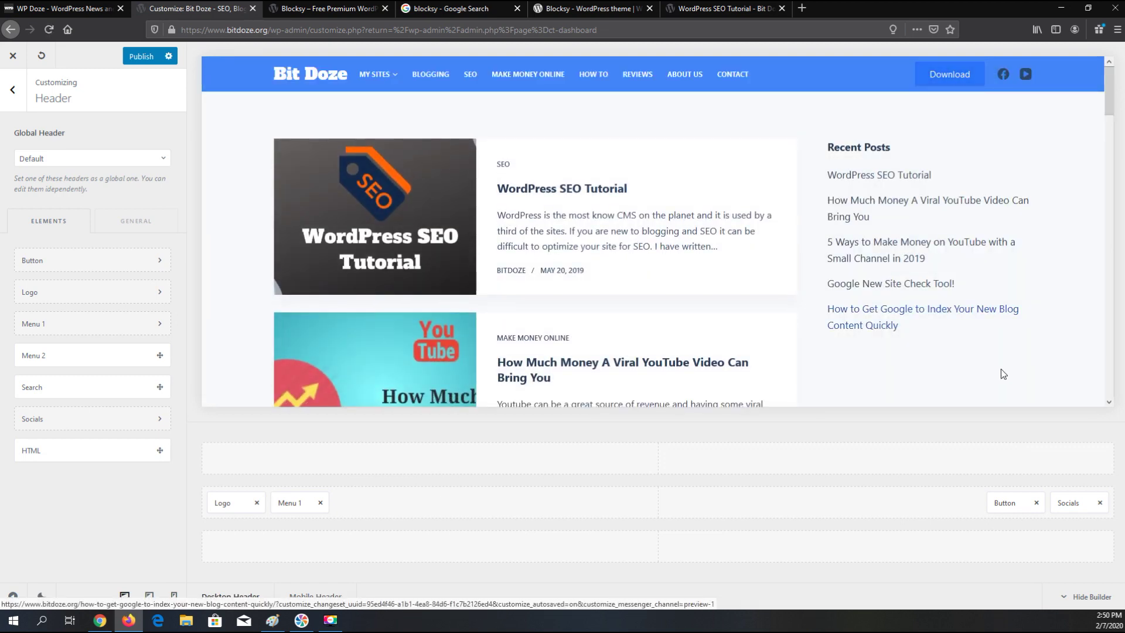
click(1010, 504)
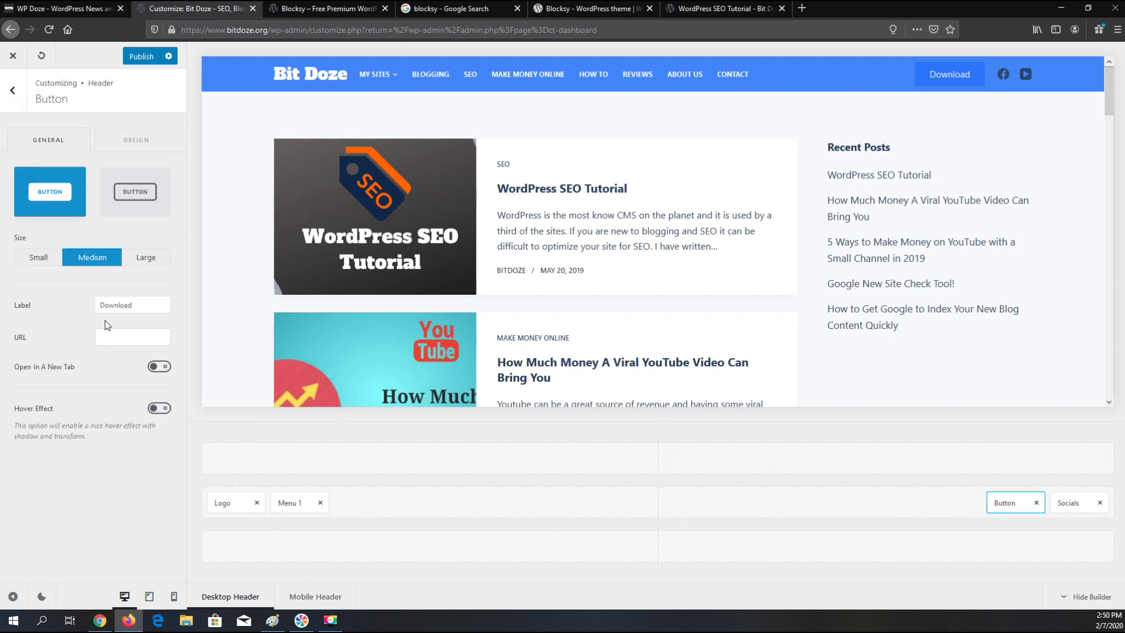
- Review the Download button's label, link and Design options, then return to the Header elements
click(140, 308)
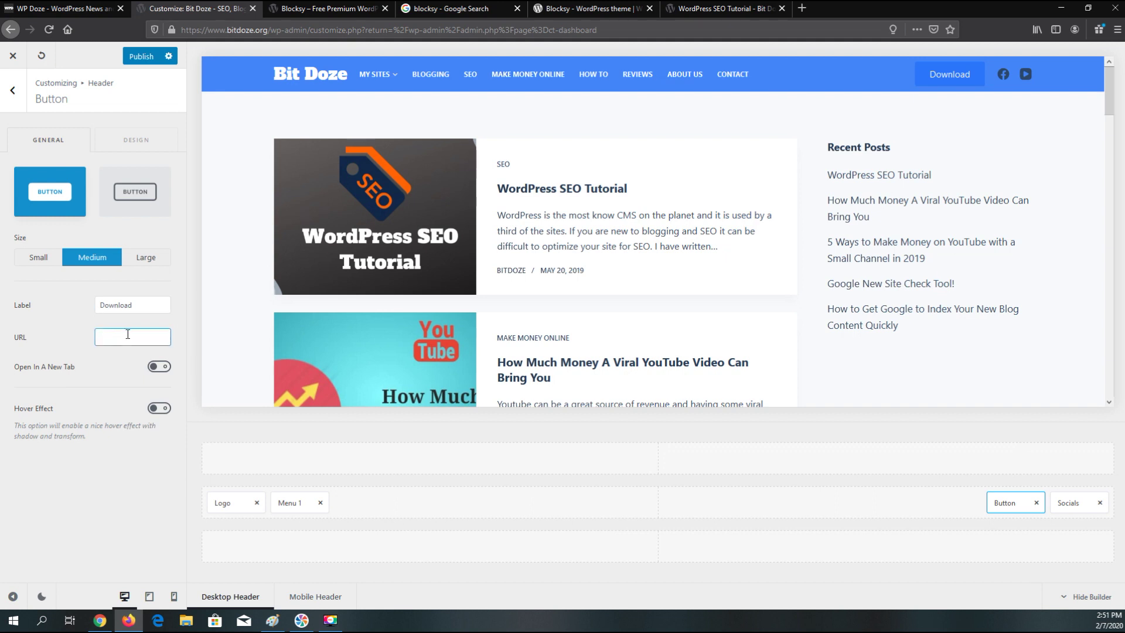
click(116, 337)
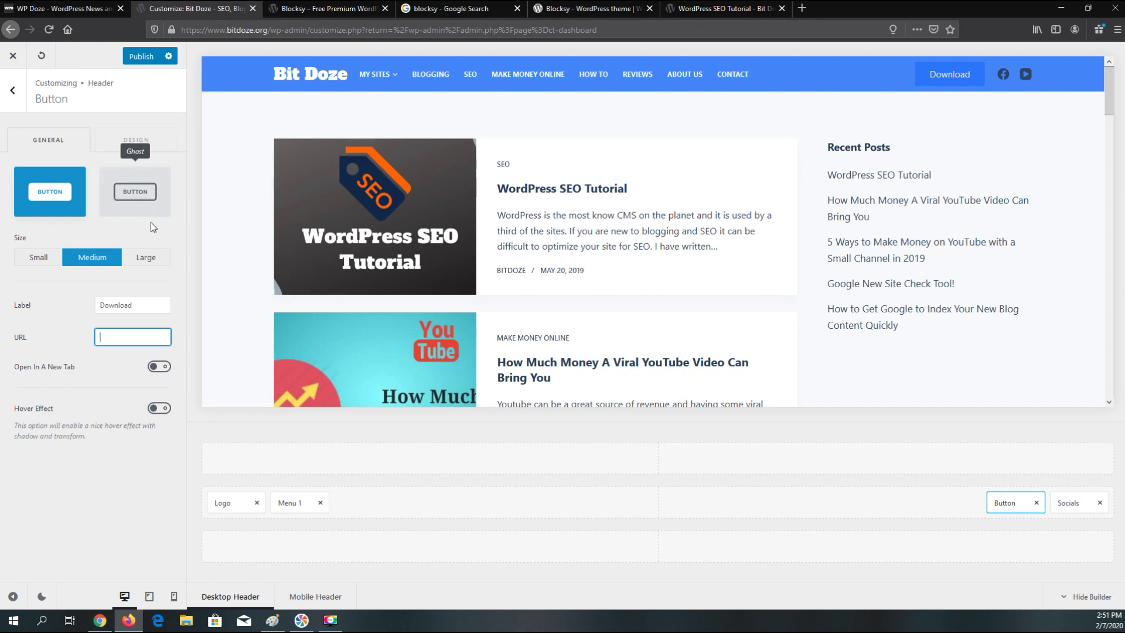
click(128, 142)
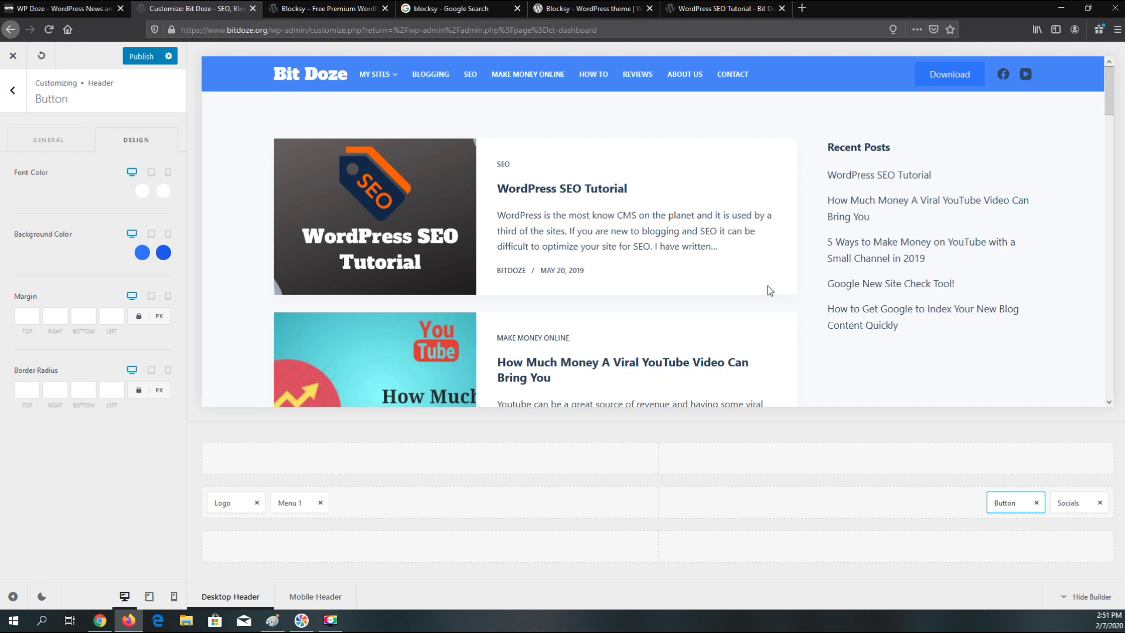
click(12, 90)
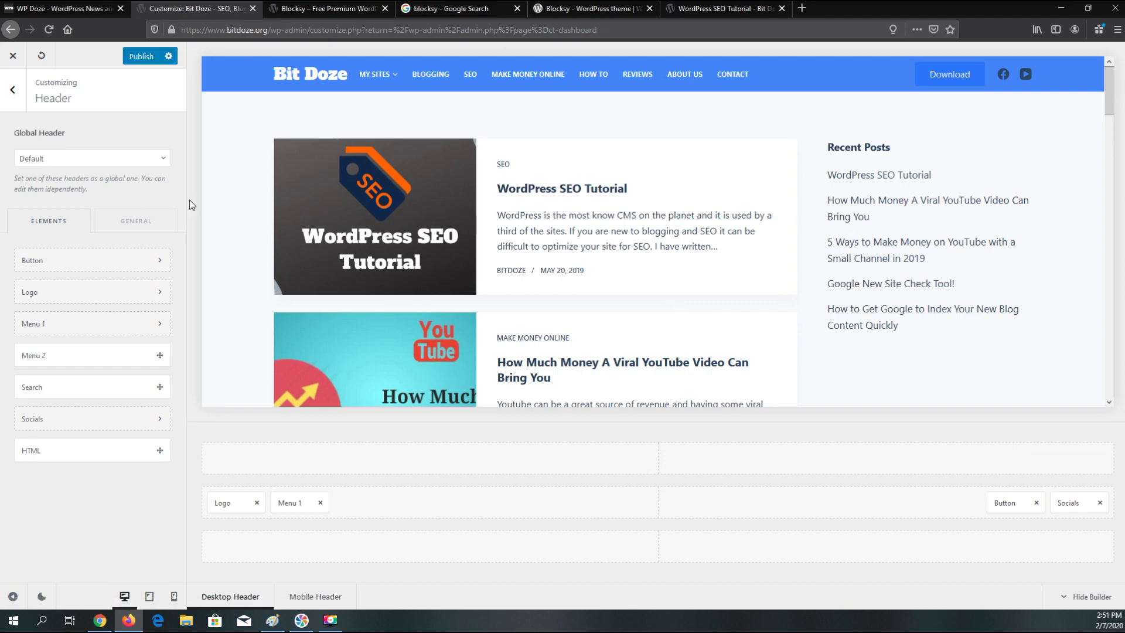
- Open the General site options and enable Scroll To Top
click(16, 93)
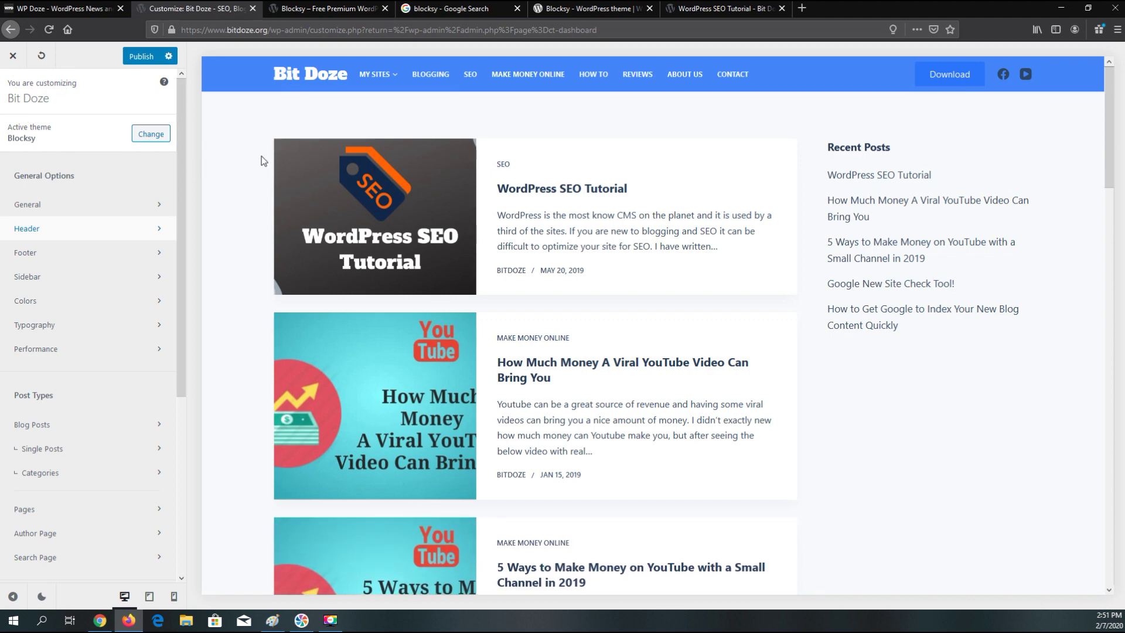
click(75, 210)
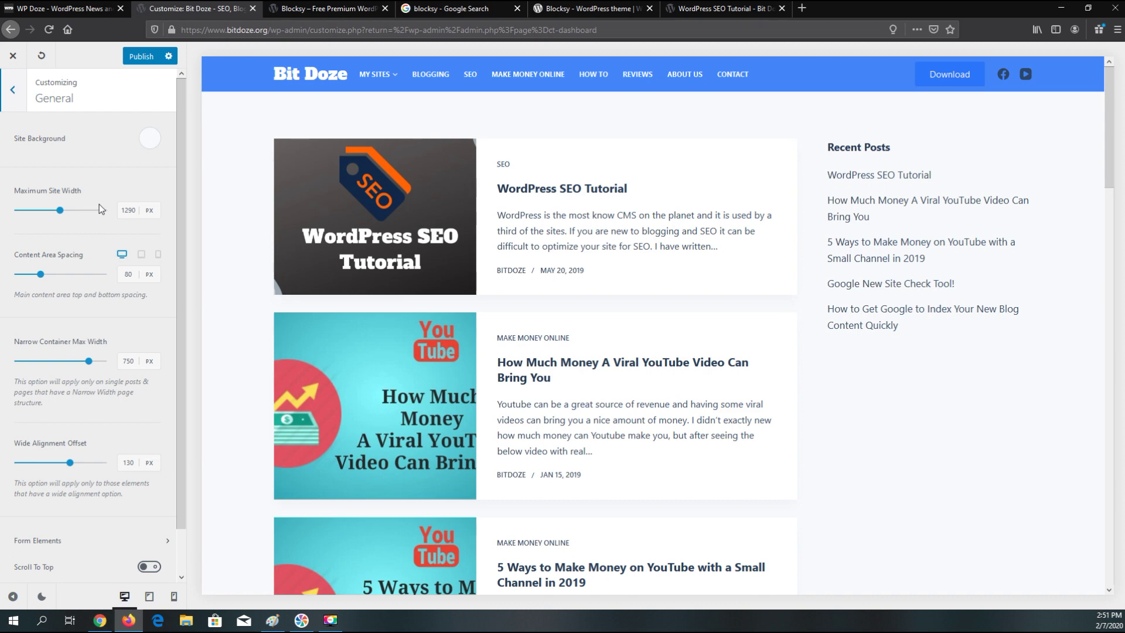
scroll(99, 203, down, 2)
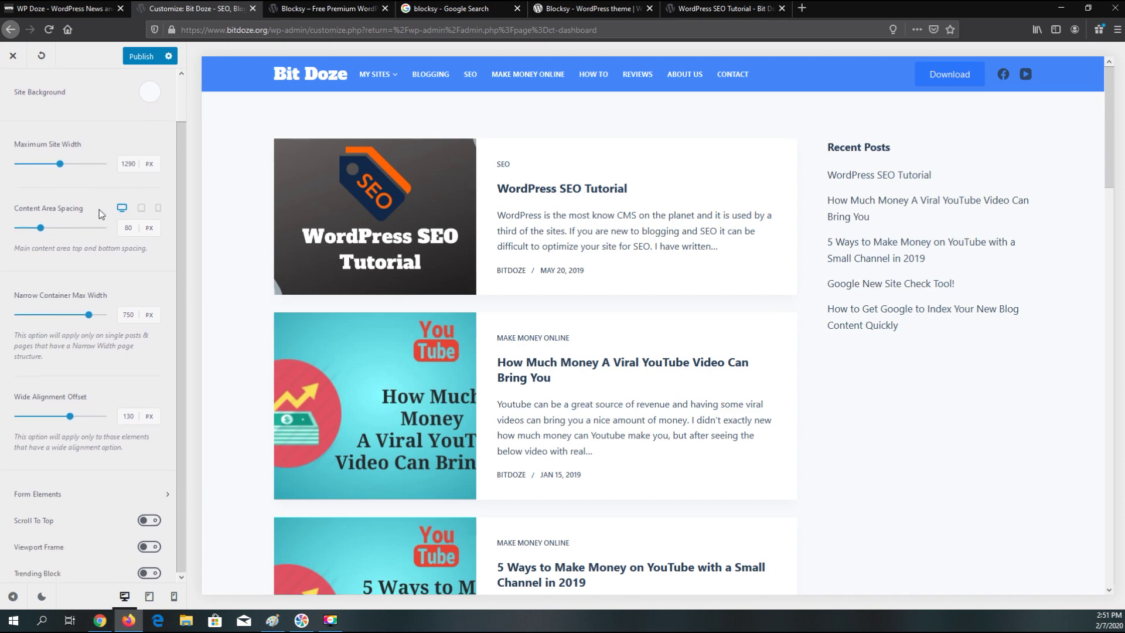
scroll(99, 209, up, 2)
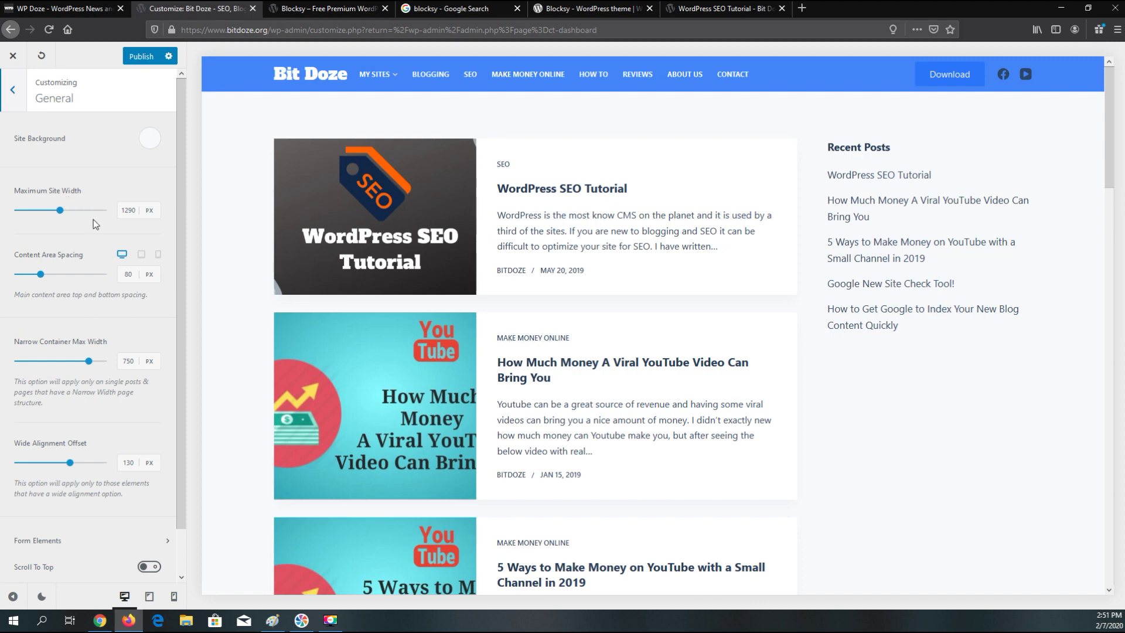
scroll(96, 247, down, 1)
scroll(96, 247, up, 1)
scroll(93, 155, down, 2)
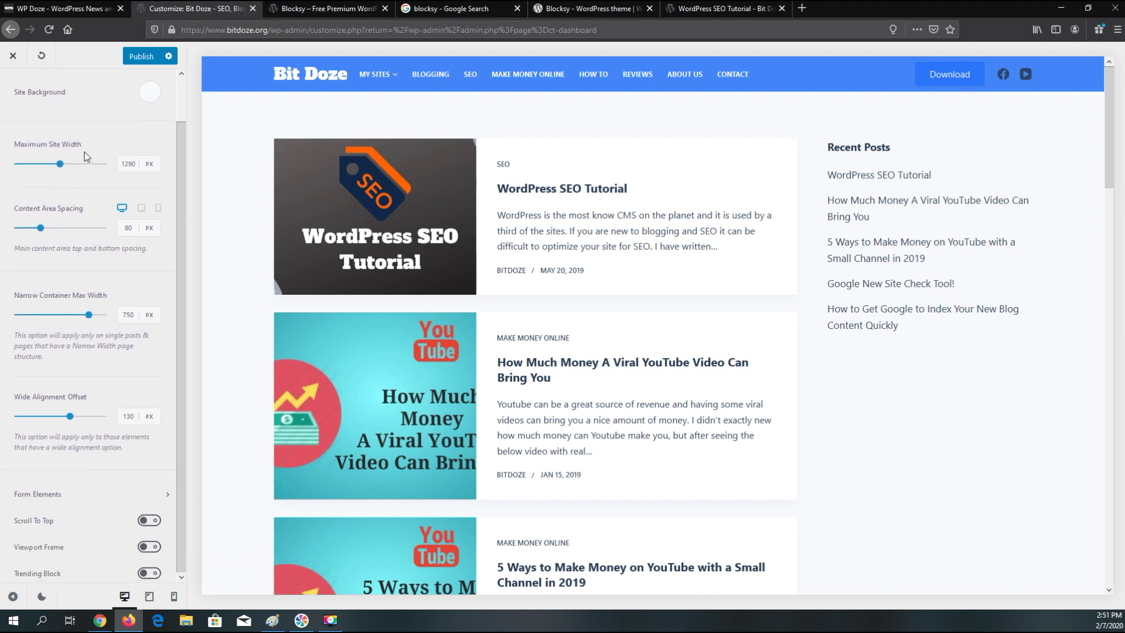
scroll(84, 152, up, 2)
scroll(114, 199, down, 2)
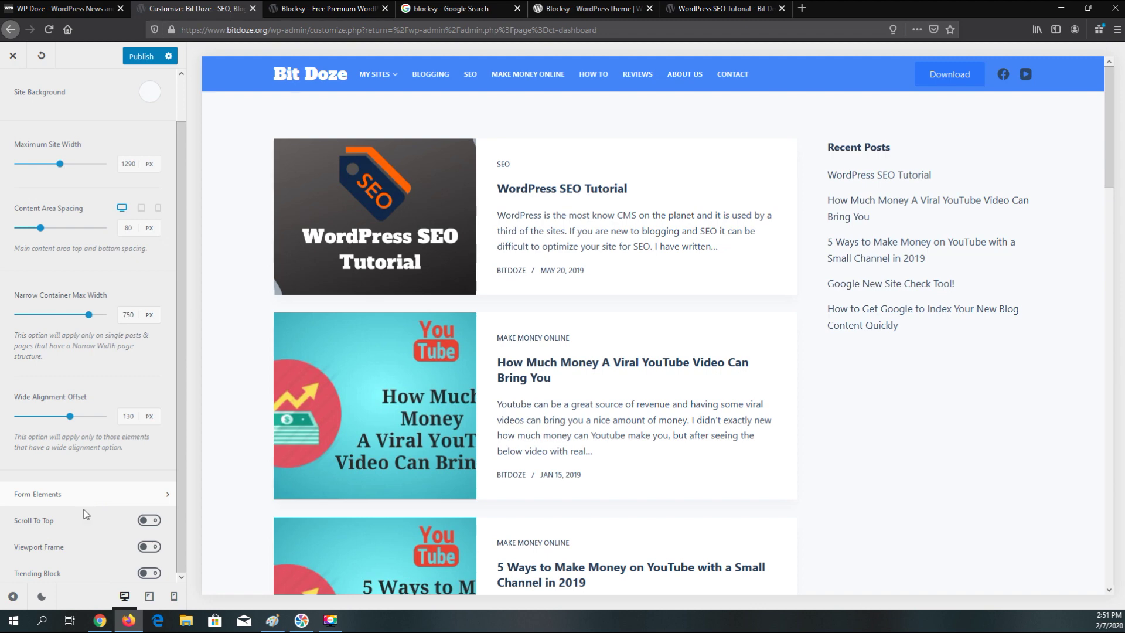
click(150, 524)
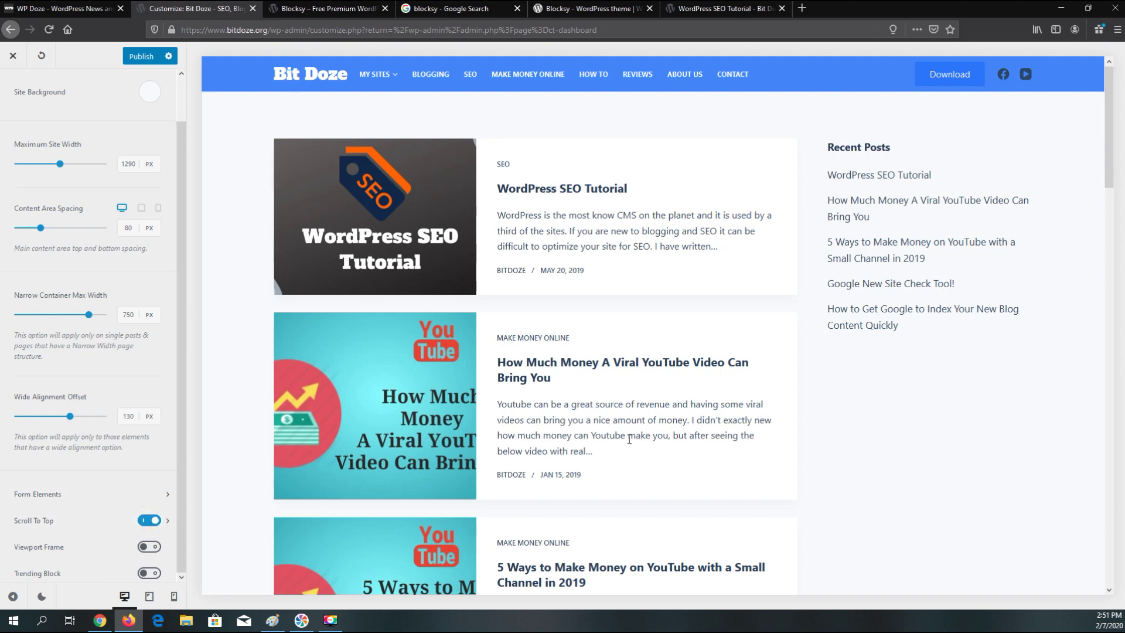
- Leave Viewport Frame off after testing it, enable Trending Block, and browse the trending posts
scroll(900, 444, down, 15)
scroll(821, 525, down, 2)
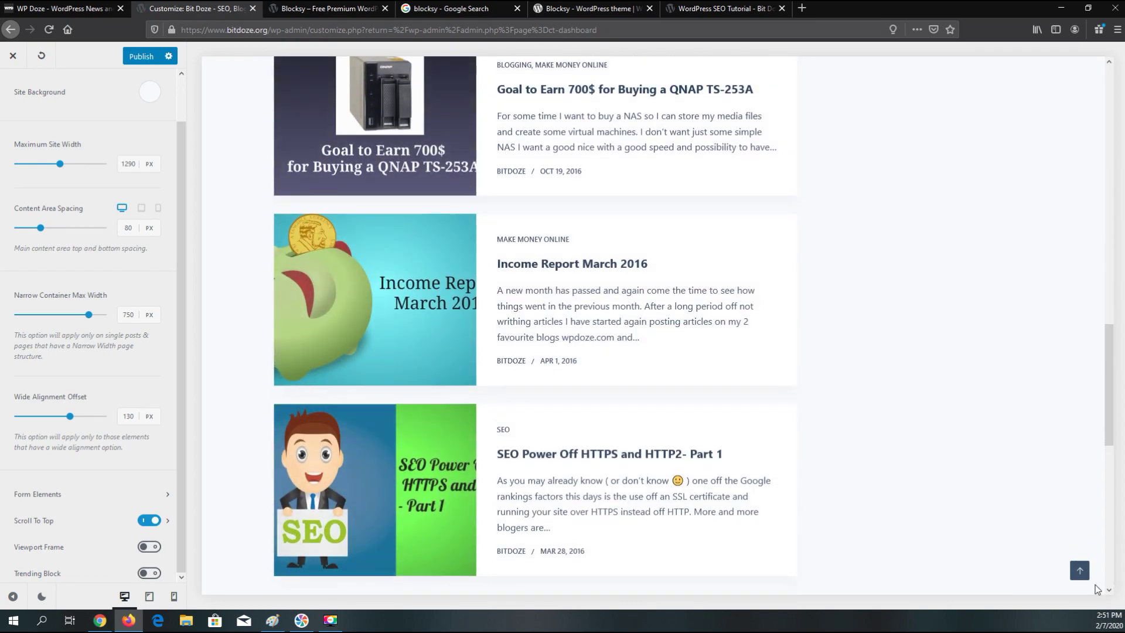
click(147, 548)
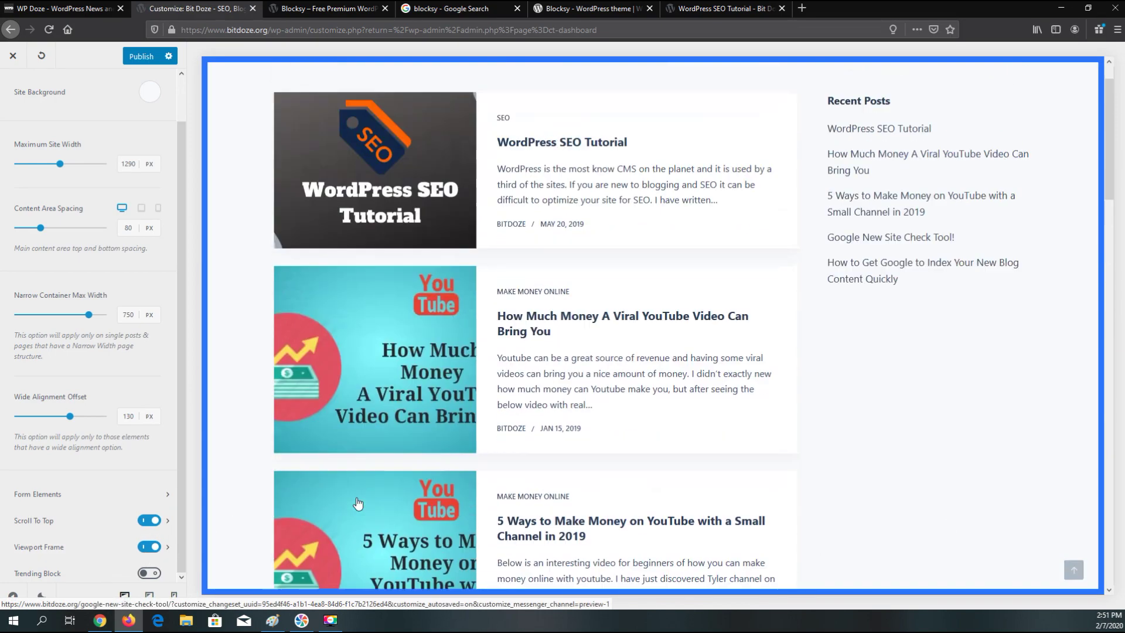
click(150, 548)
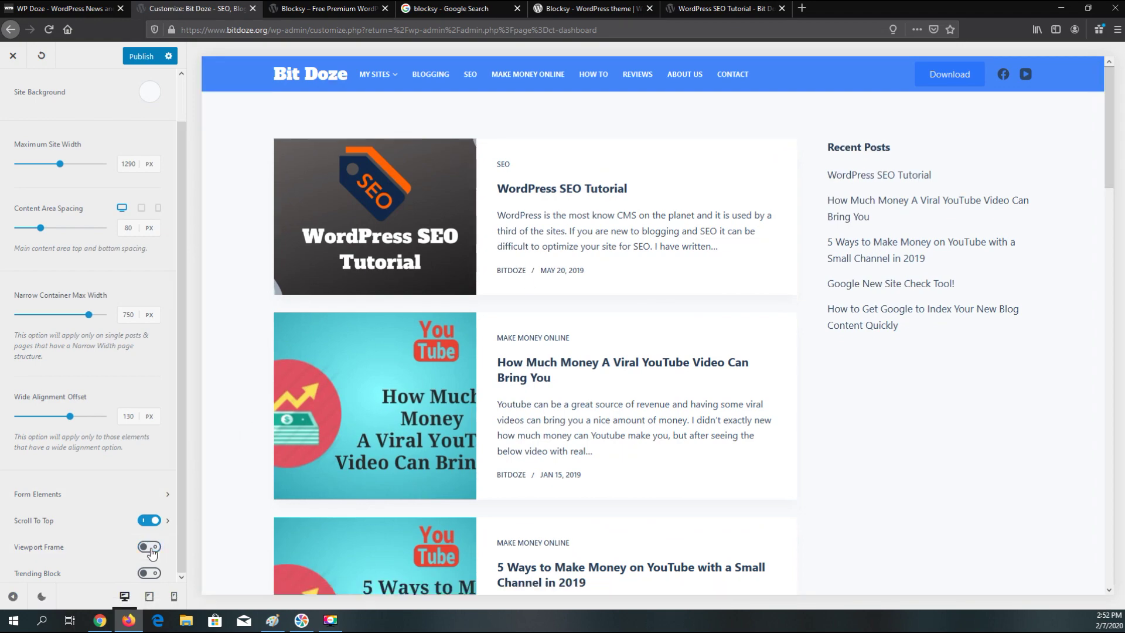
click(146, 572)
scroll(564, 431, down, 10)
scroll(564, 431, down, 15)
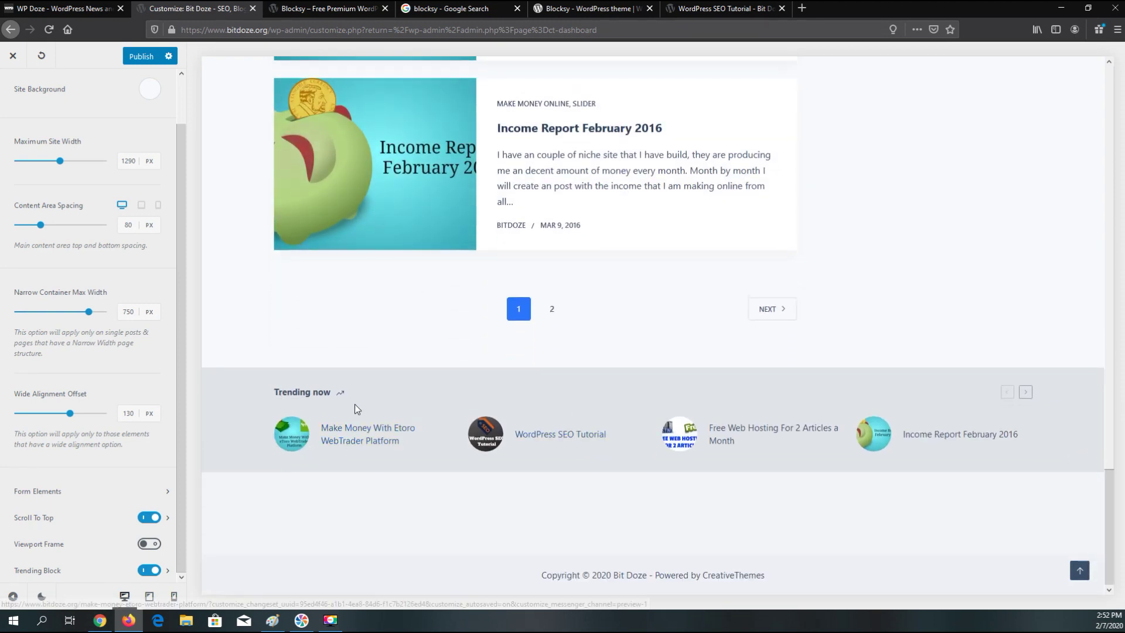
click(1025, 392)
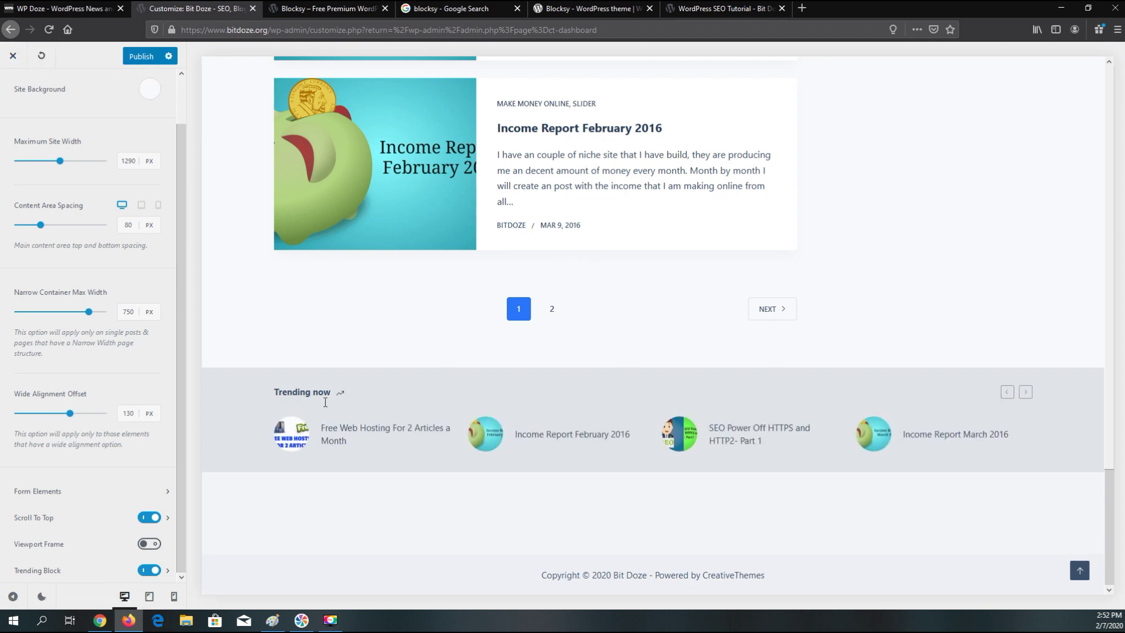
- Stay in the Customizer without losing changes and open the Footer builder
click(13, 56)
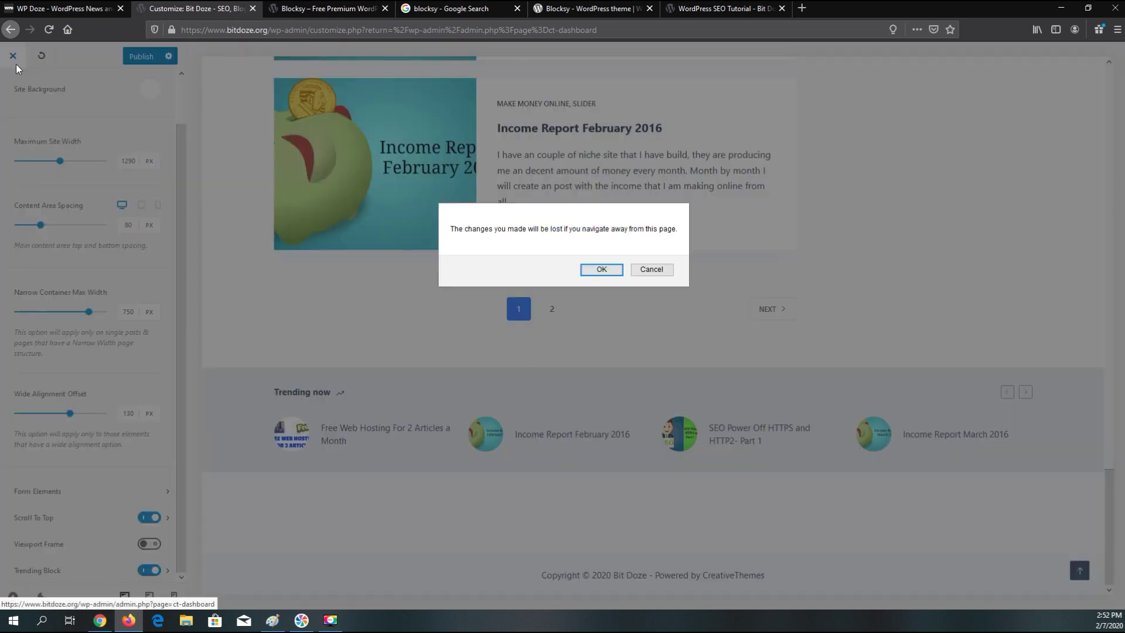
click(669, 270)
scroll(13, 93, up, 2)
click(12, 93)
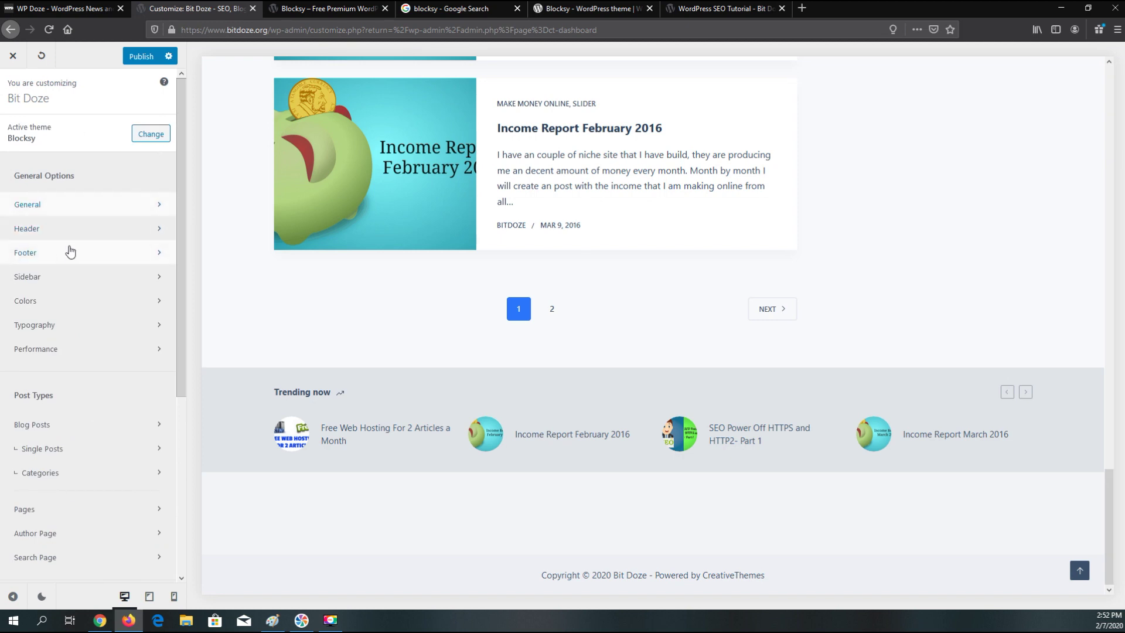
click(46, 254)
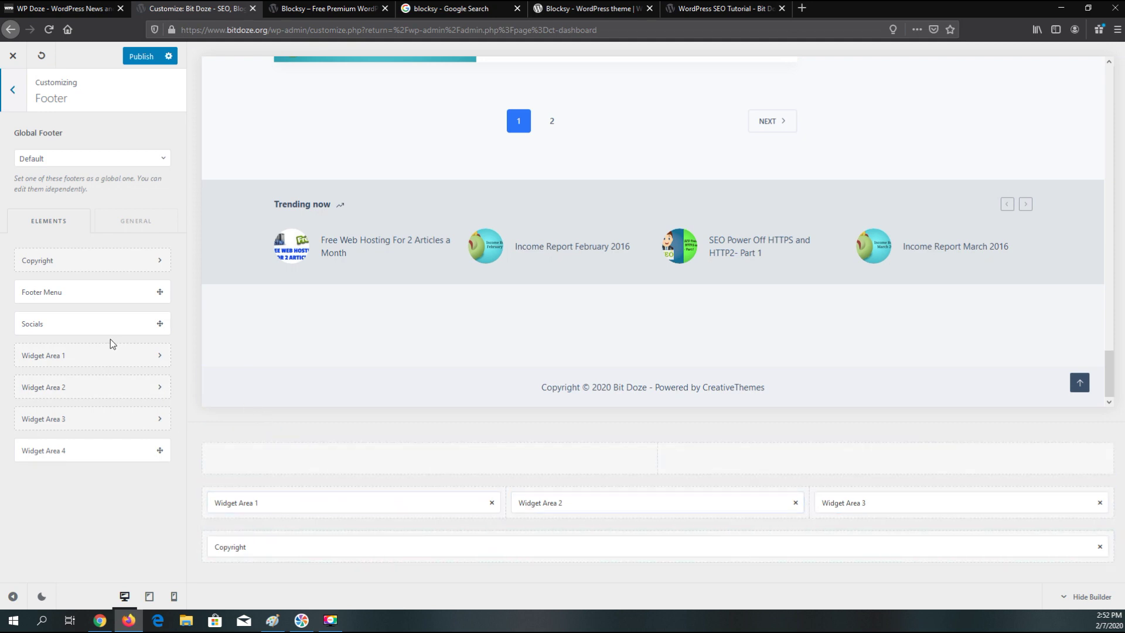
- Add Socials with Facebook, Twitter and Instagram icons to the footer's top row
drag(97, 323, 516, 461)
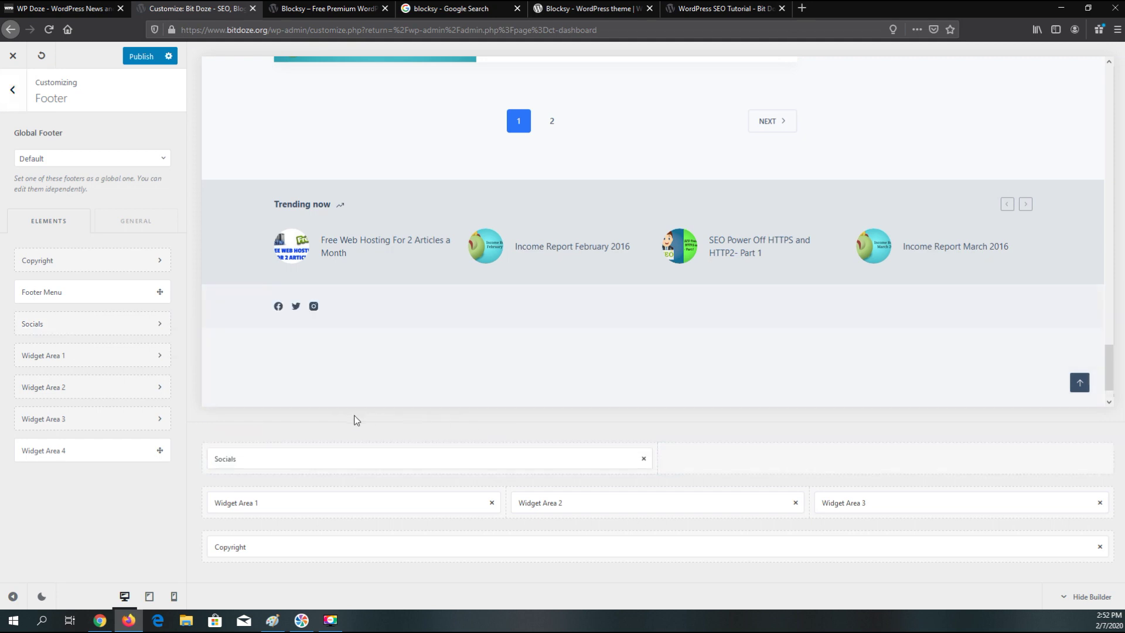
click(313, 460)
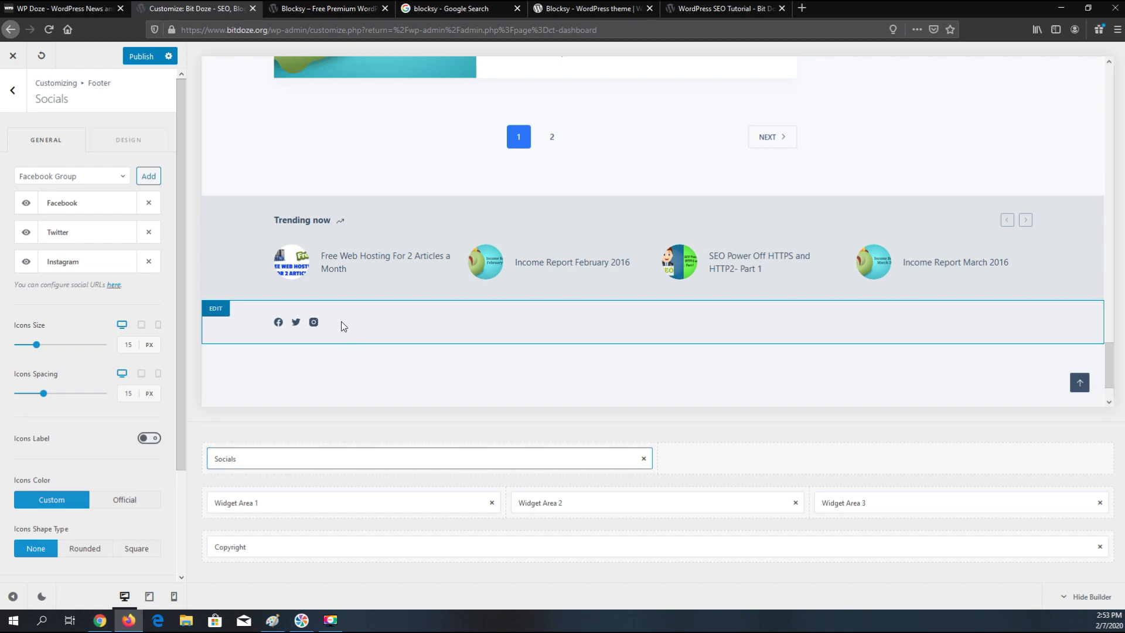
scroll(369, 334, up, 8)
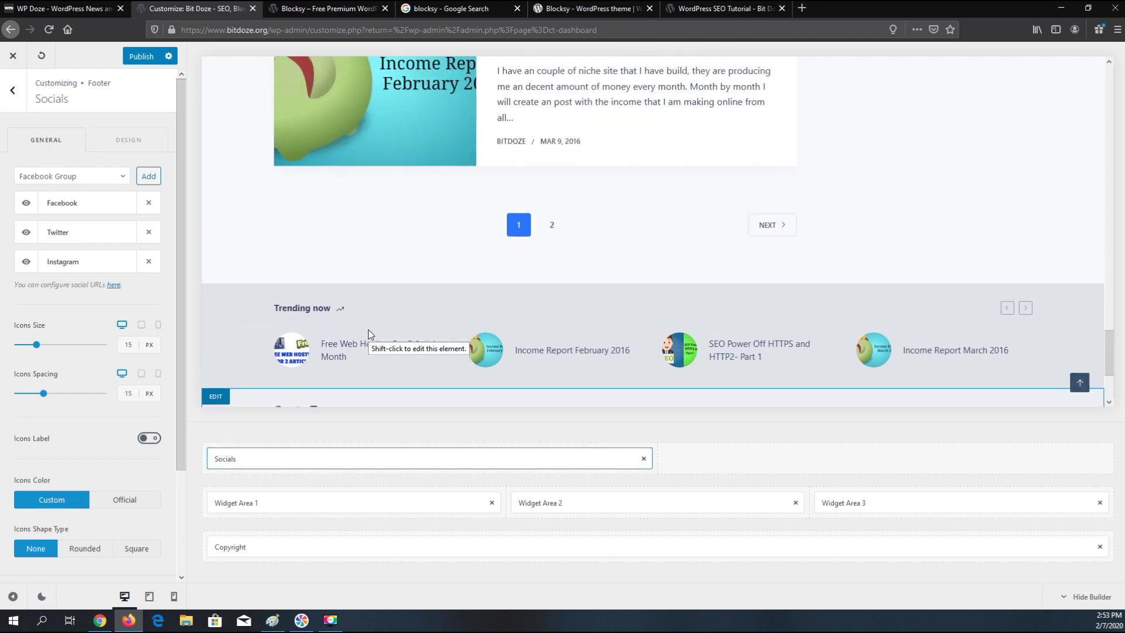
scroll(369, 334, up, 5)
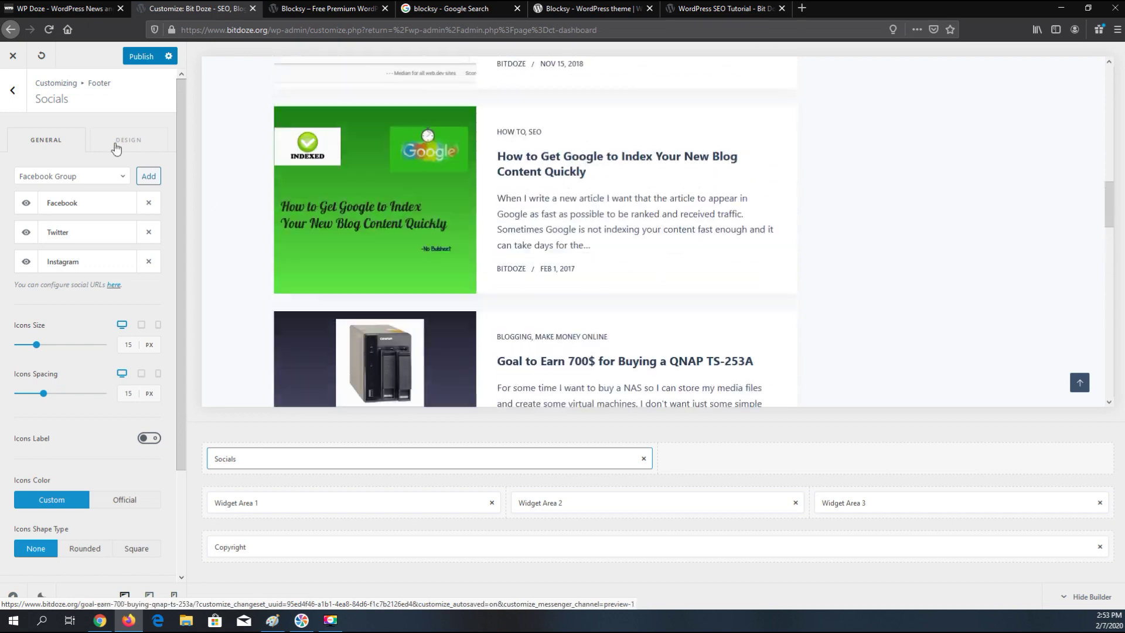
click(15, 92)
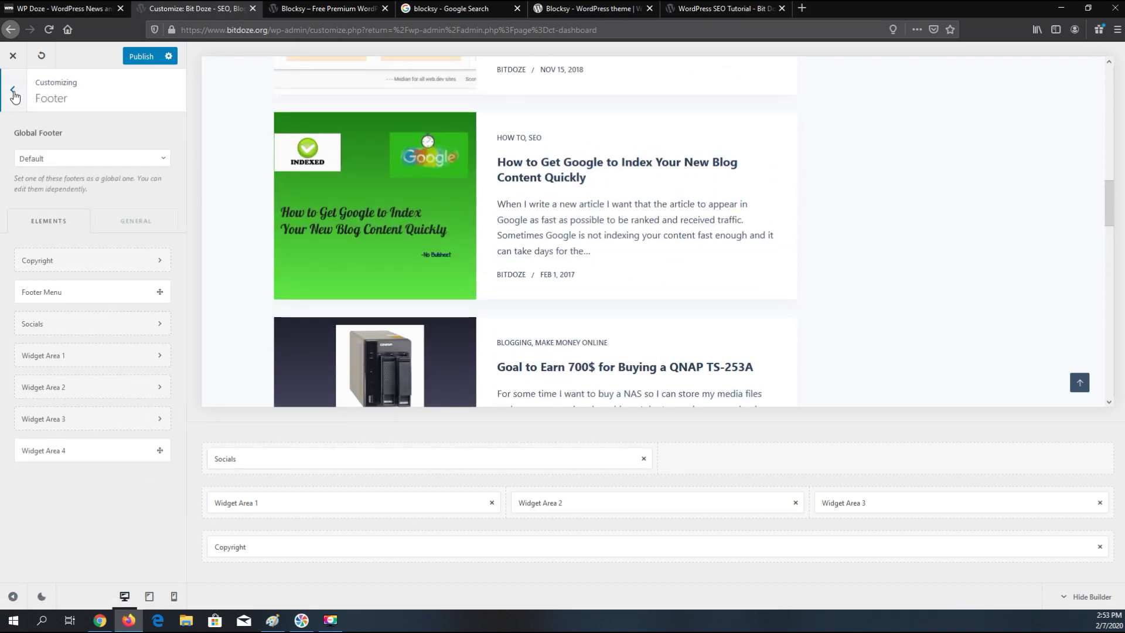
click(14, 93)
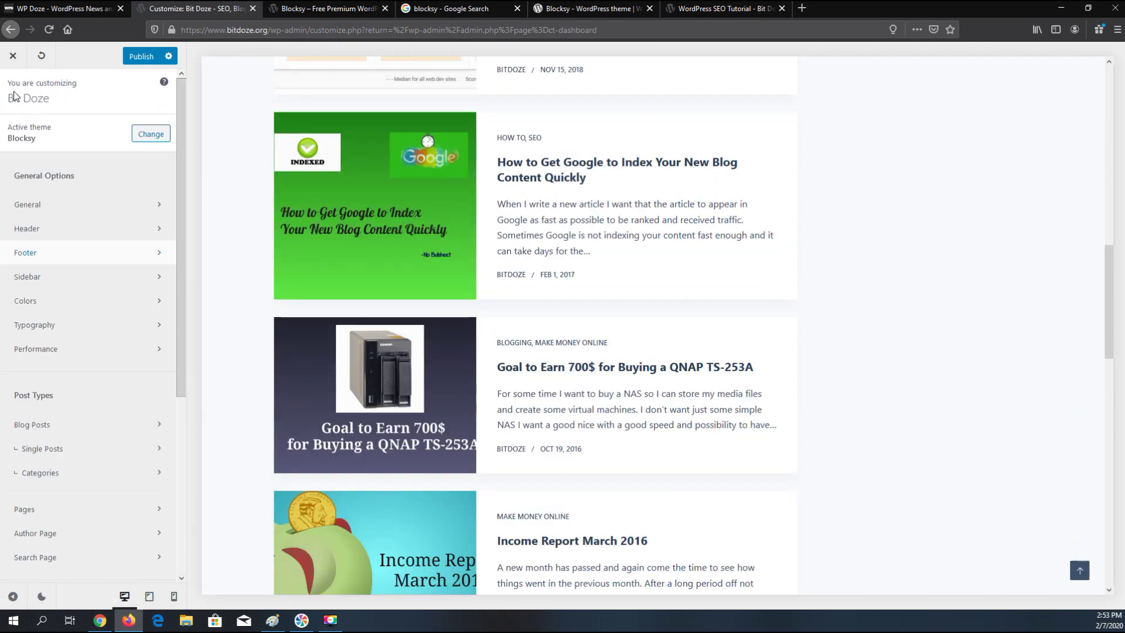
- Choose the fourth sidebar layout style after trying the others, and check the Design options
click(72, 284)
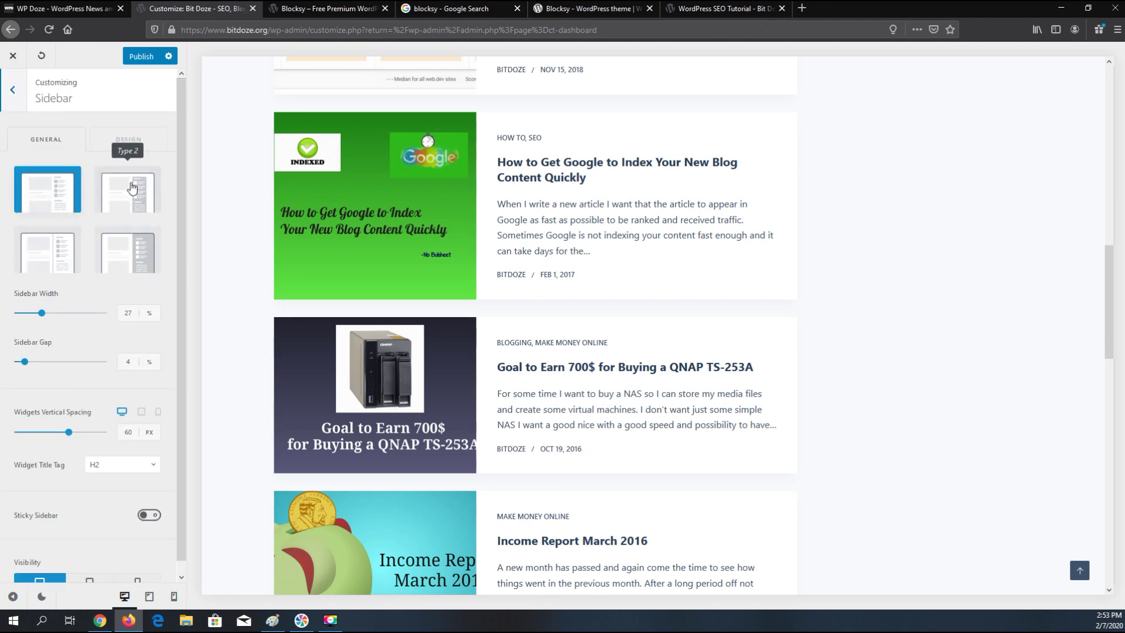
scroll(861, 363, up, 12)
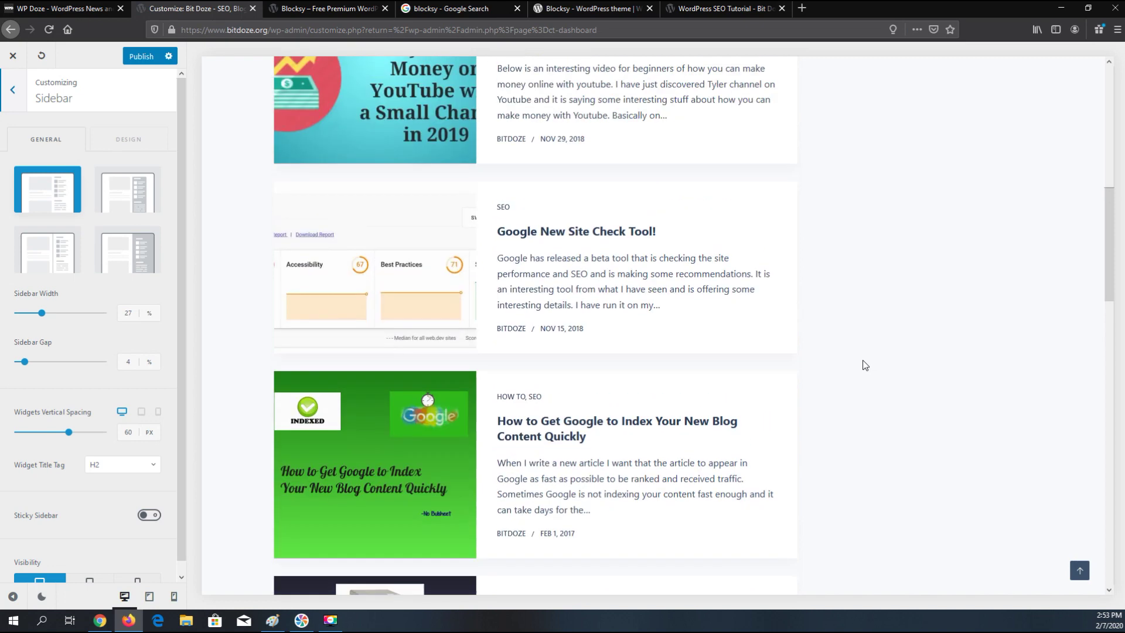
click(121, 200)
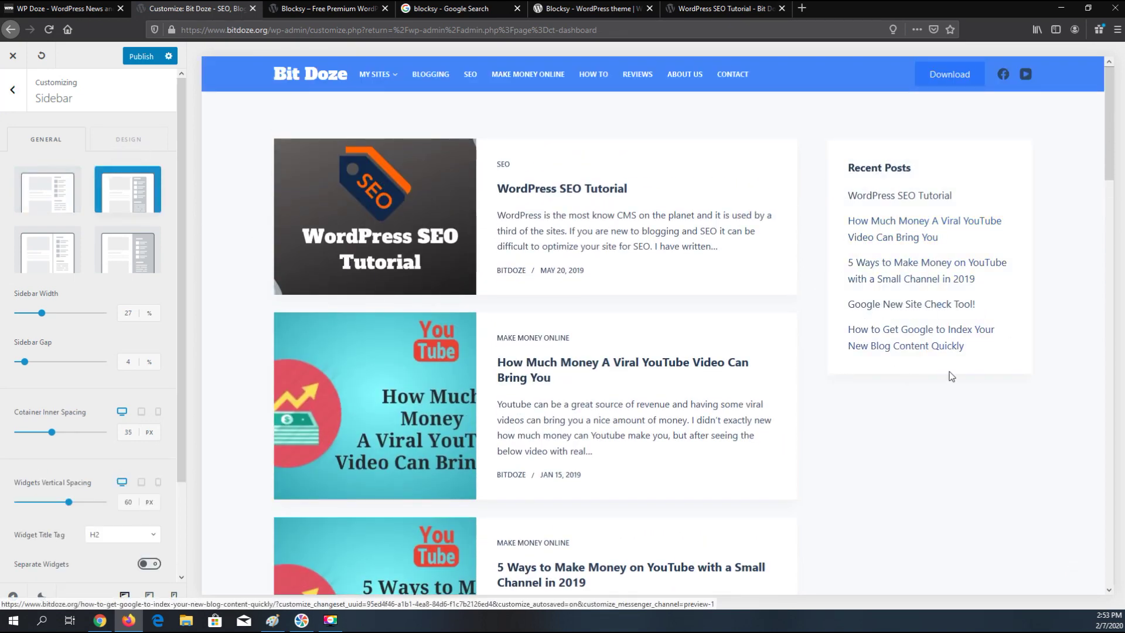
click(48, 258)
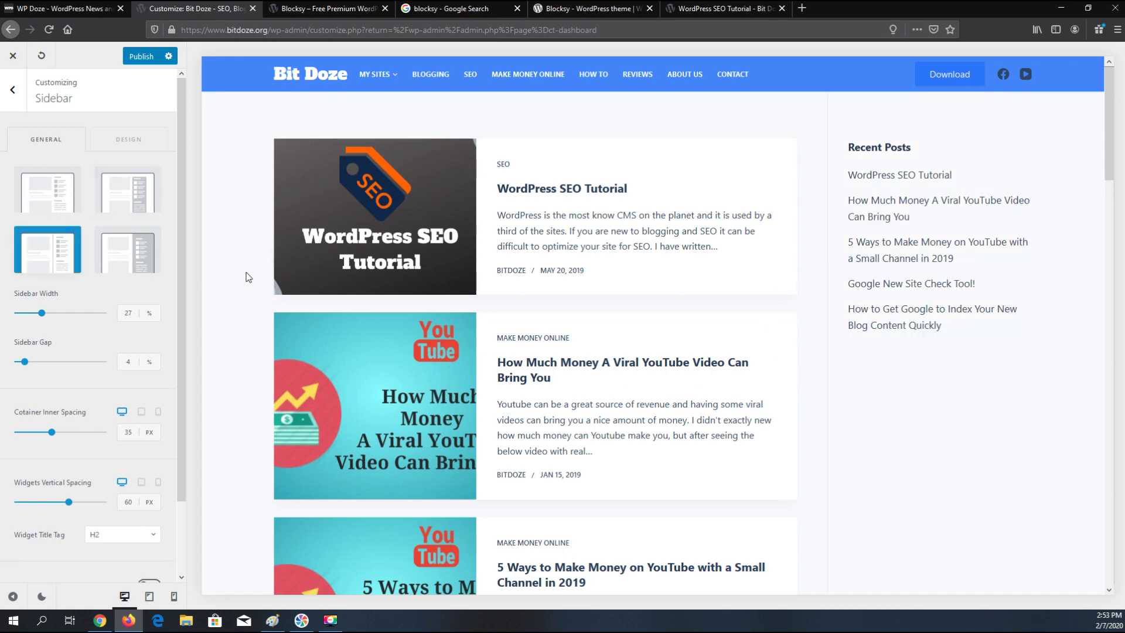
click(142, 251)
scroll(909, 303, down, 3)
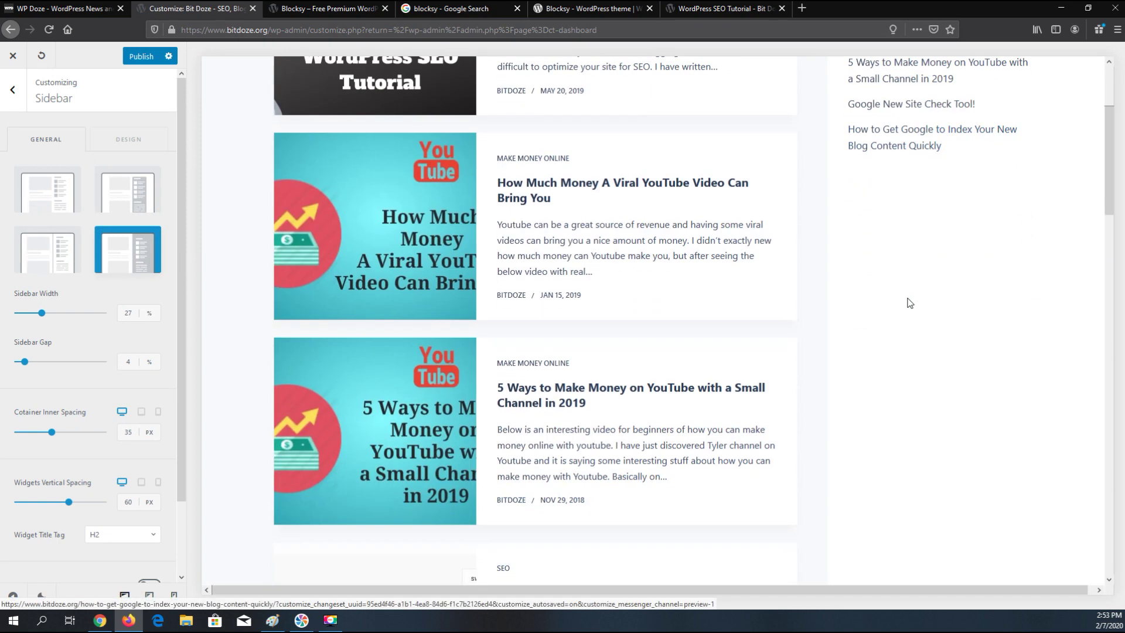
scroll(909, 303, up, 3)
click(136, 139)
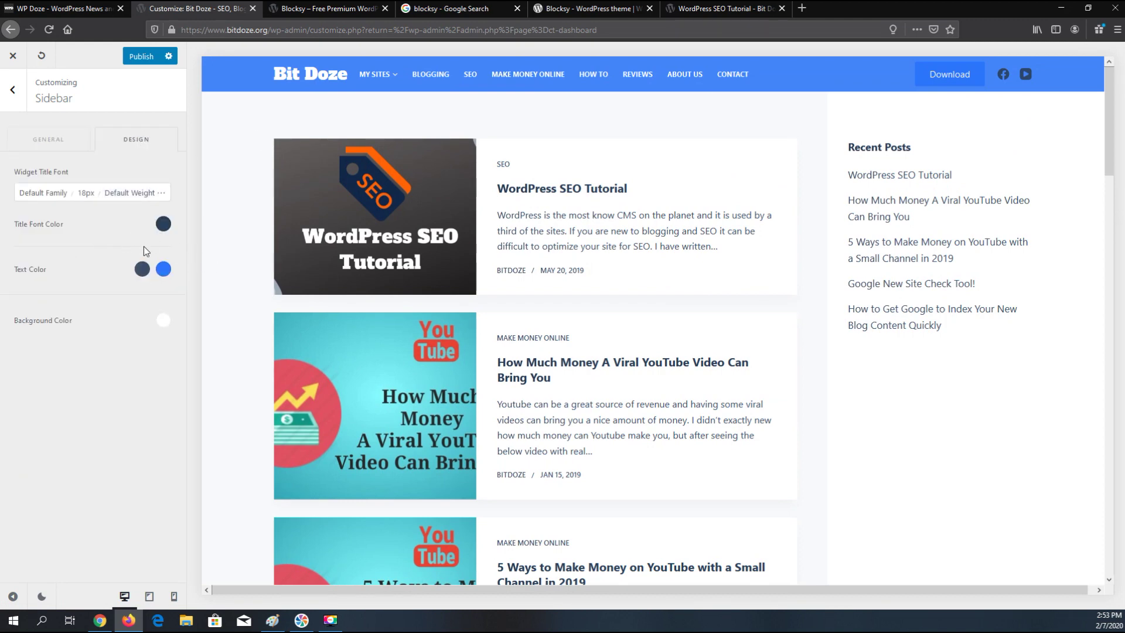
click(45, 145)
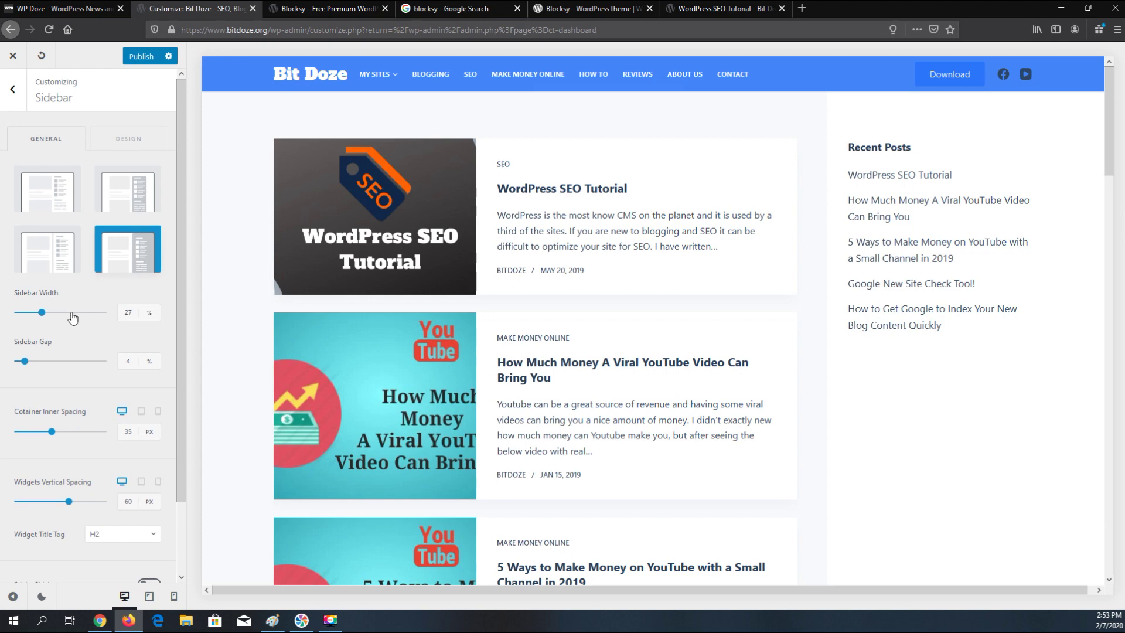
- Make the sidebar sticky with a 50 px top offset and return to the main menu
scroll(84, 345, down, 3)
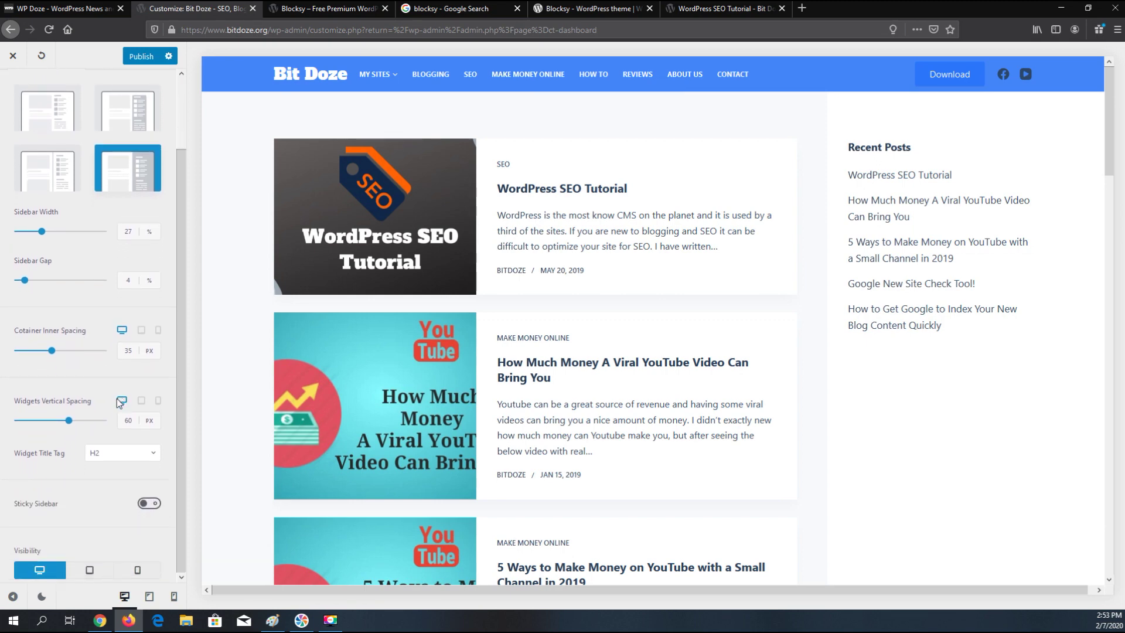
click(150, 504)
scroll(779, 352, down, 15)
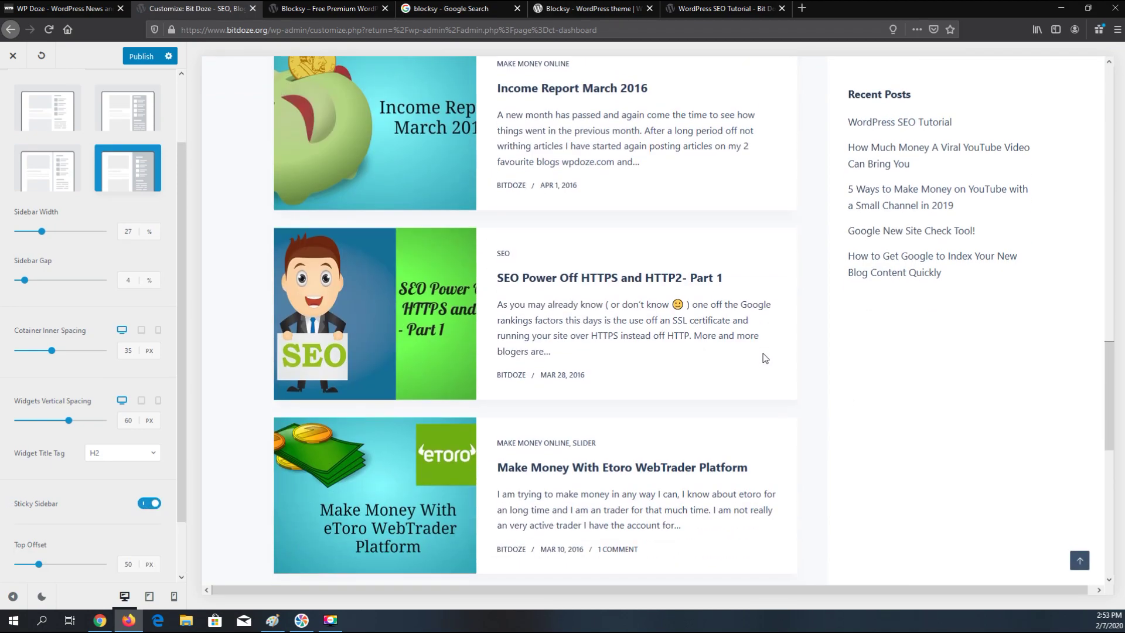
scroll(761, 356, up, 15)
scroll(665, 269, down, 4)
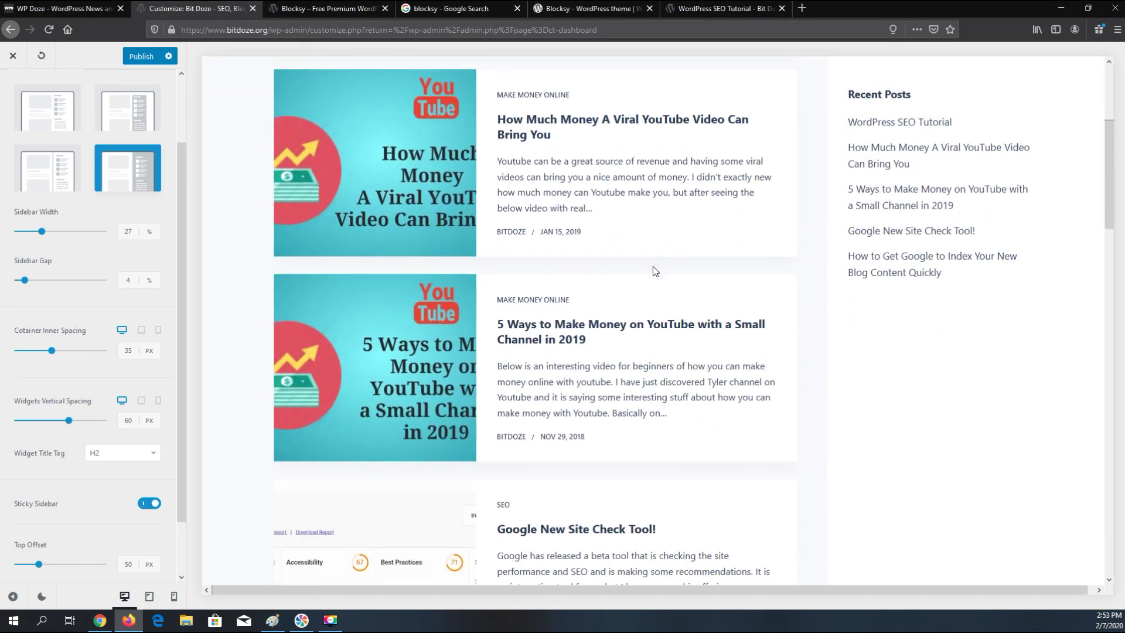
scroll(654, 271, down, 20)
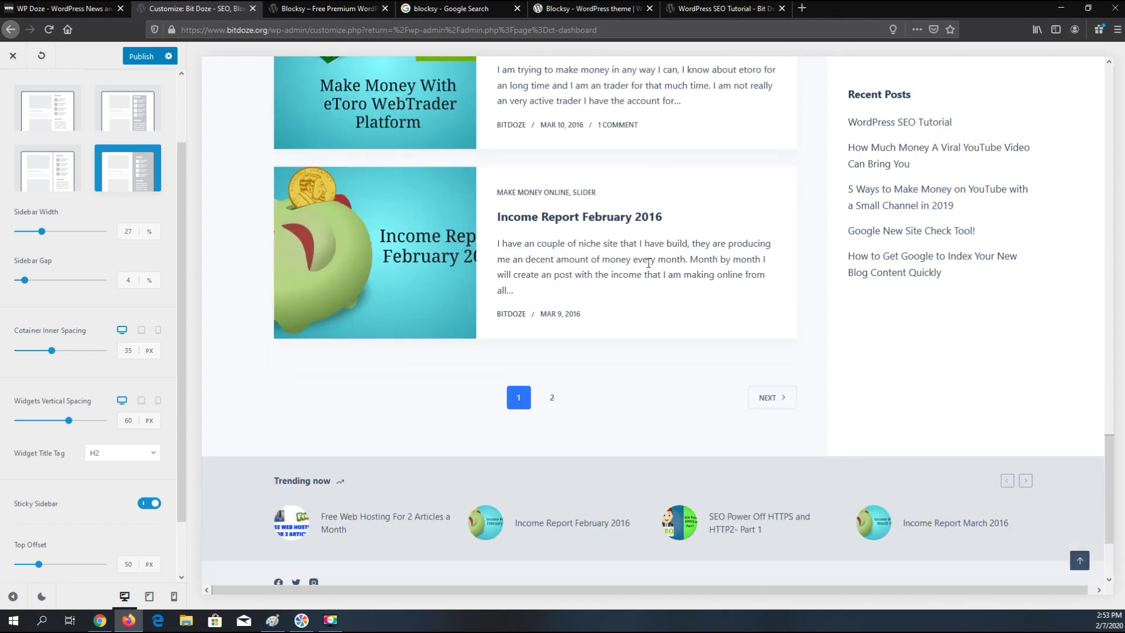
scroll(649, 264, up, 20)
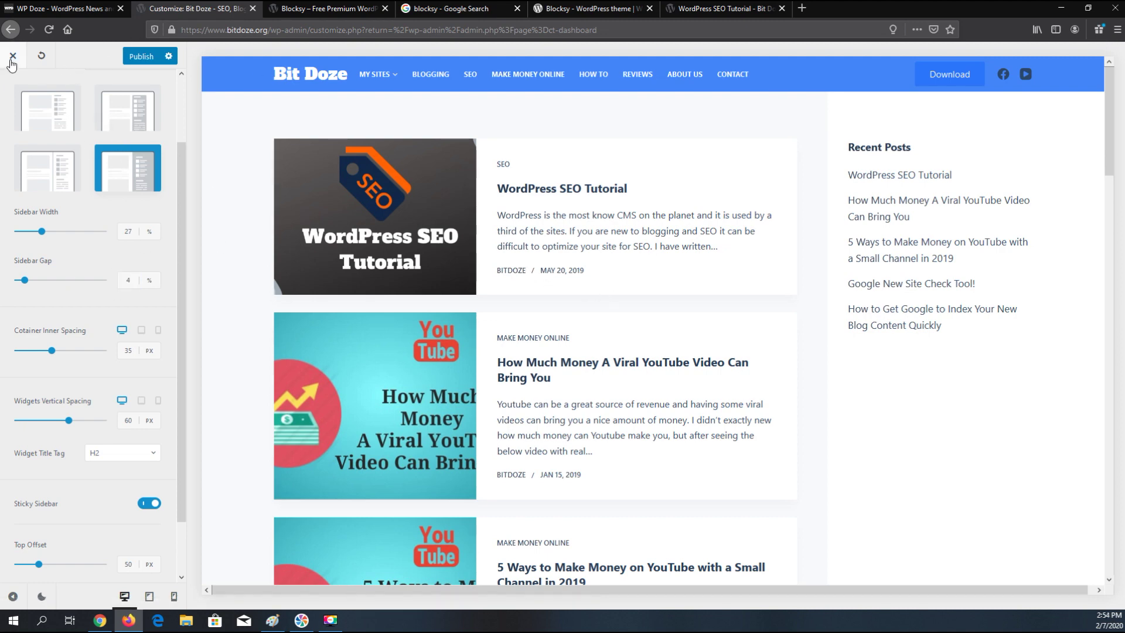
key(Escape)
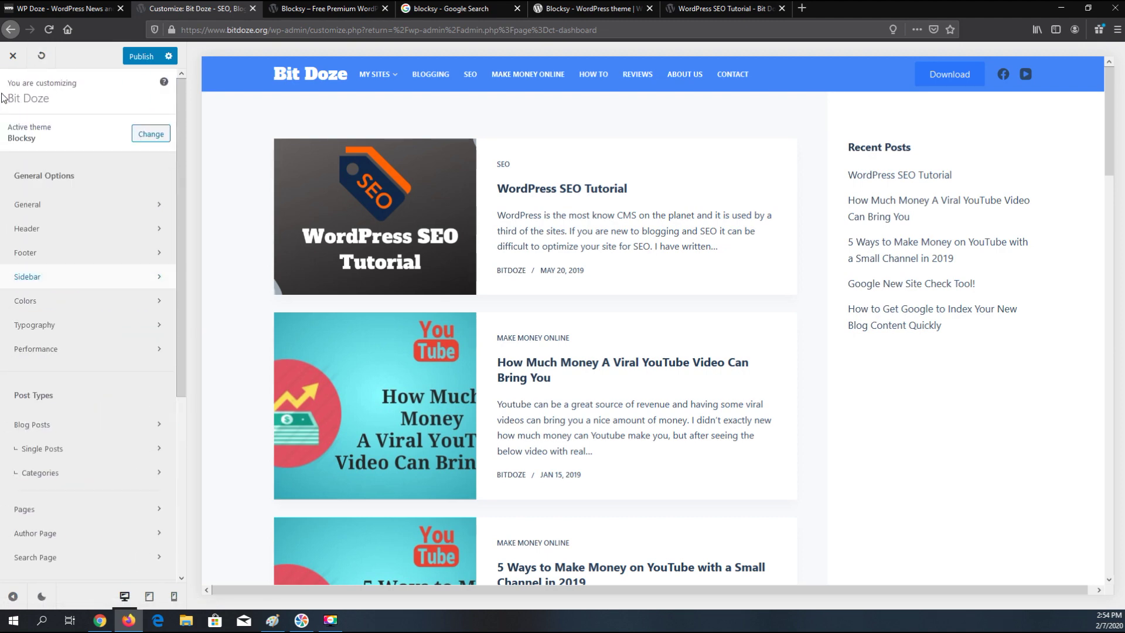
click(84, 300)
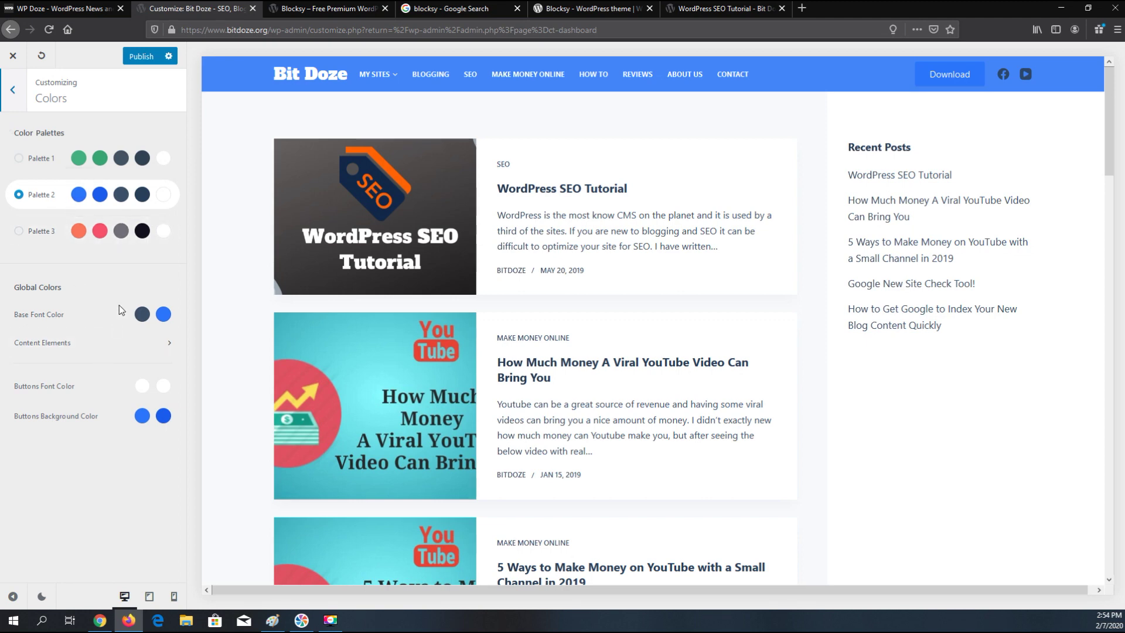
click(14, 91)
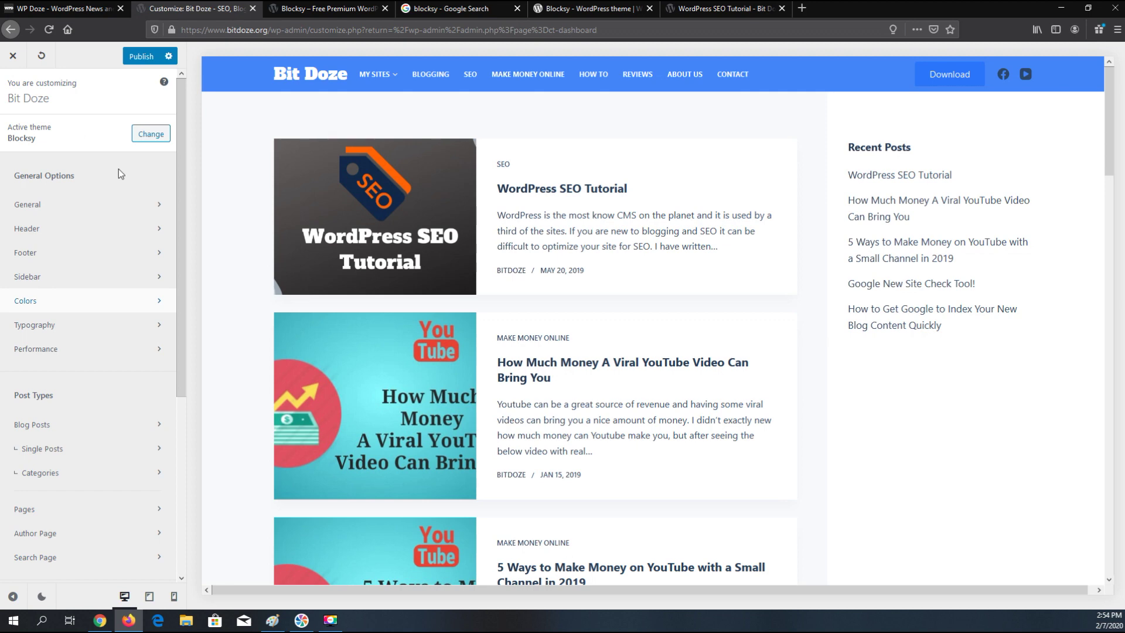
click(79, 325)
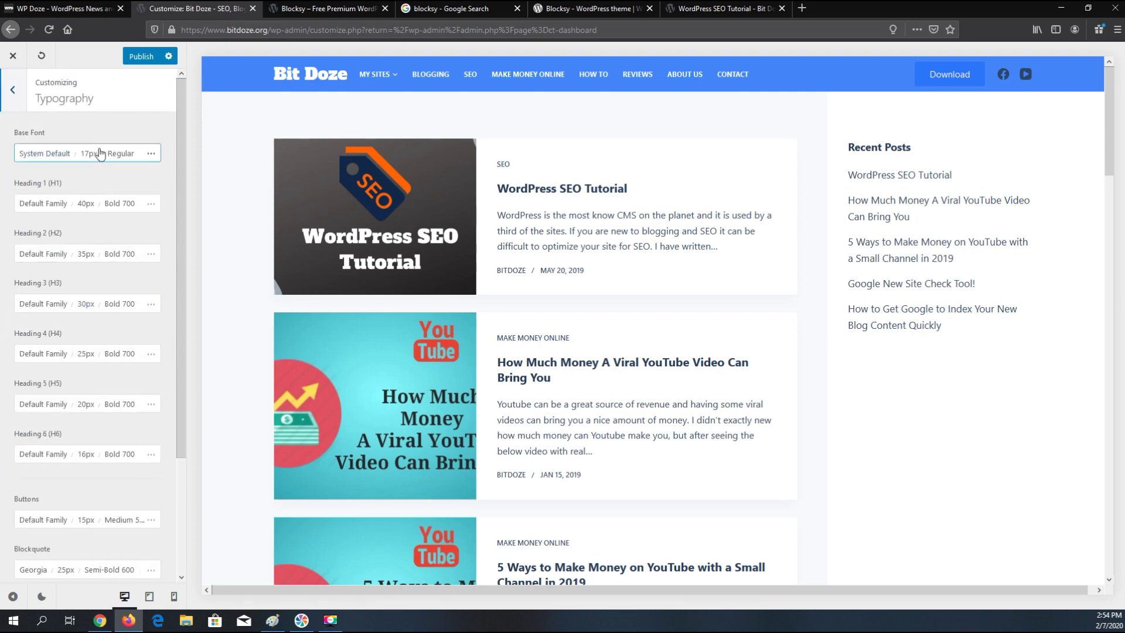
scroll(109, 212, down, 5)
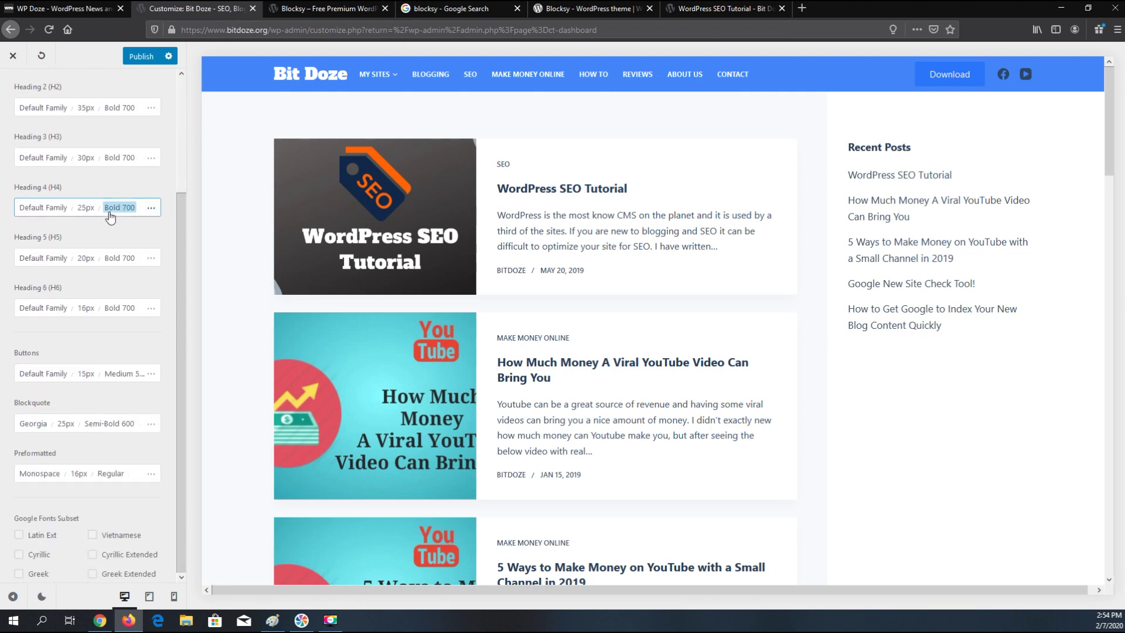
scroll(106, 205, up, 5)
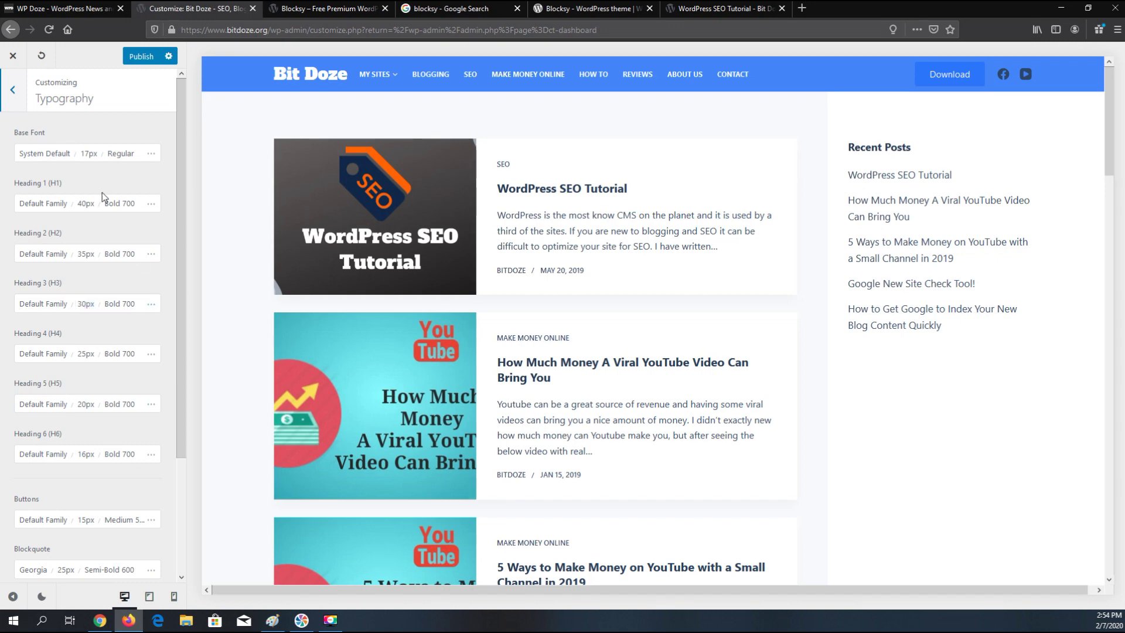
scroll(91, 231, down, 5)
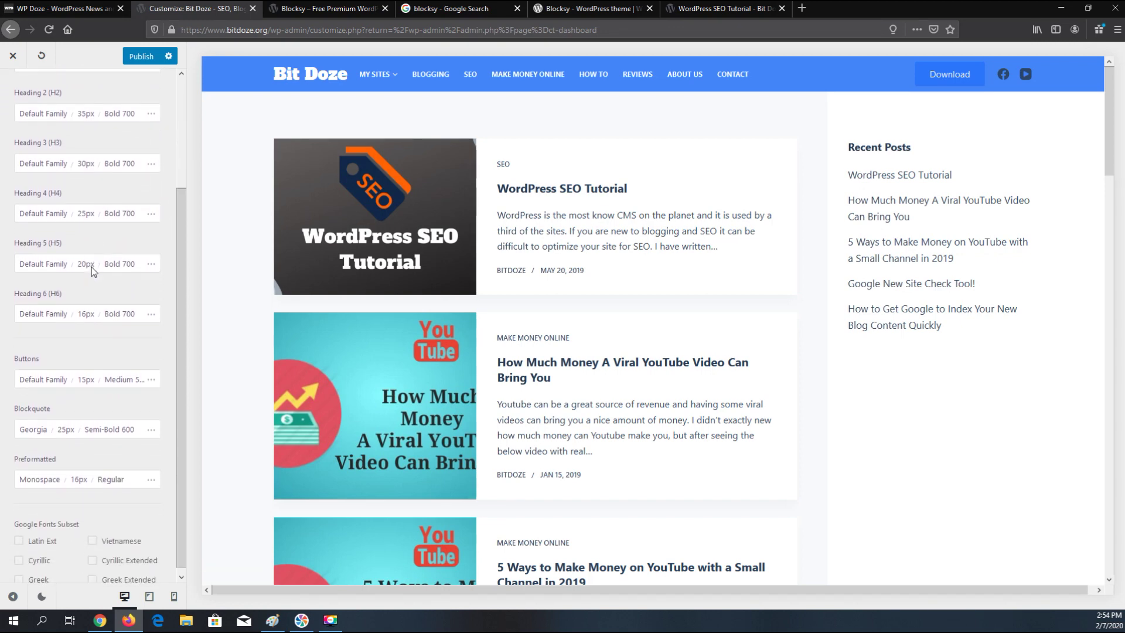
scroll(89, 278, up, 5)
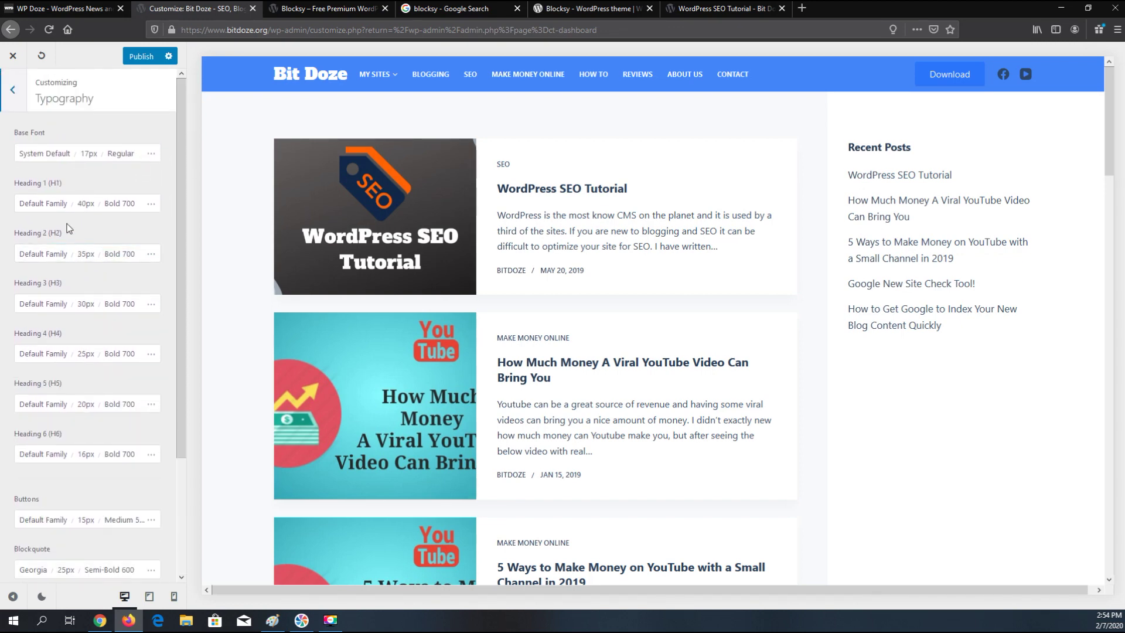
click(12, 91)
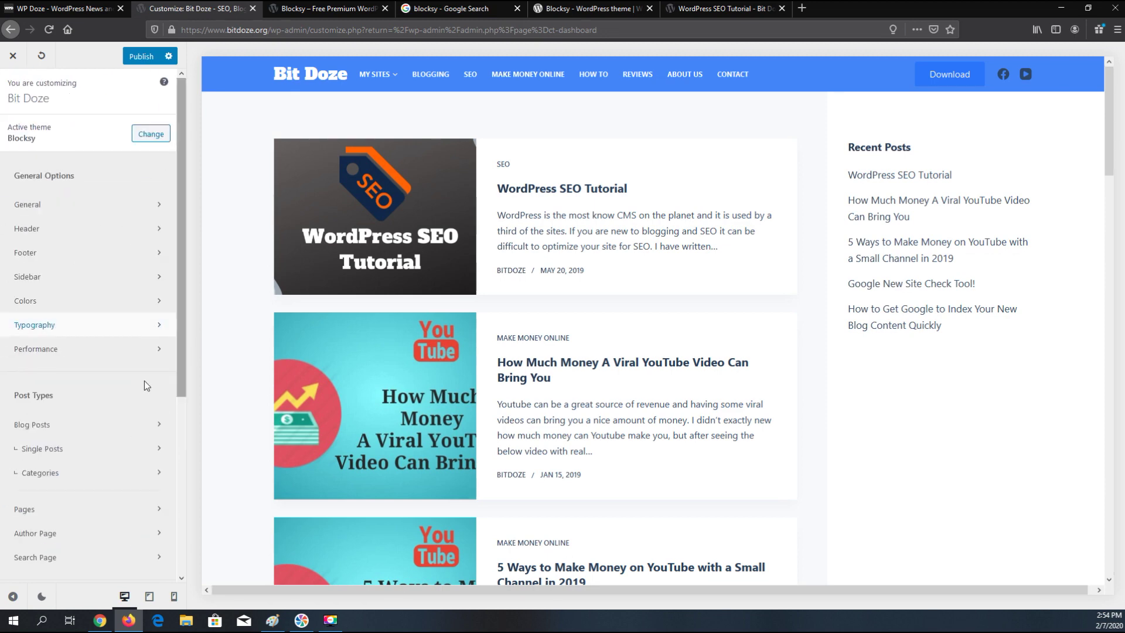
click(64, 350)
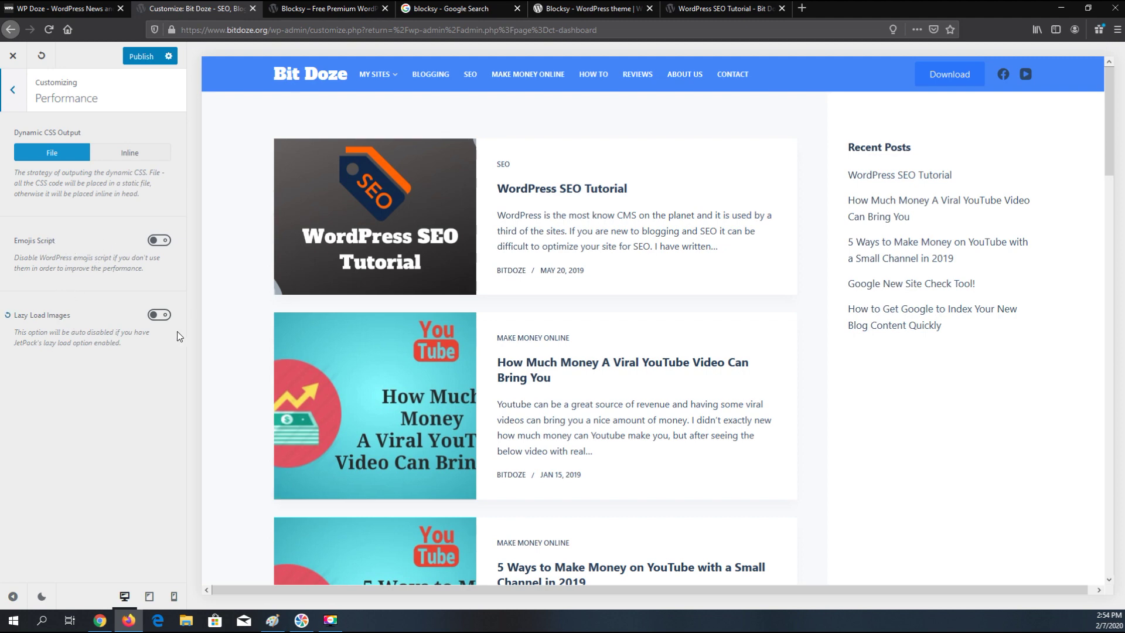
click(165, 316)
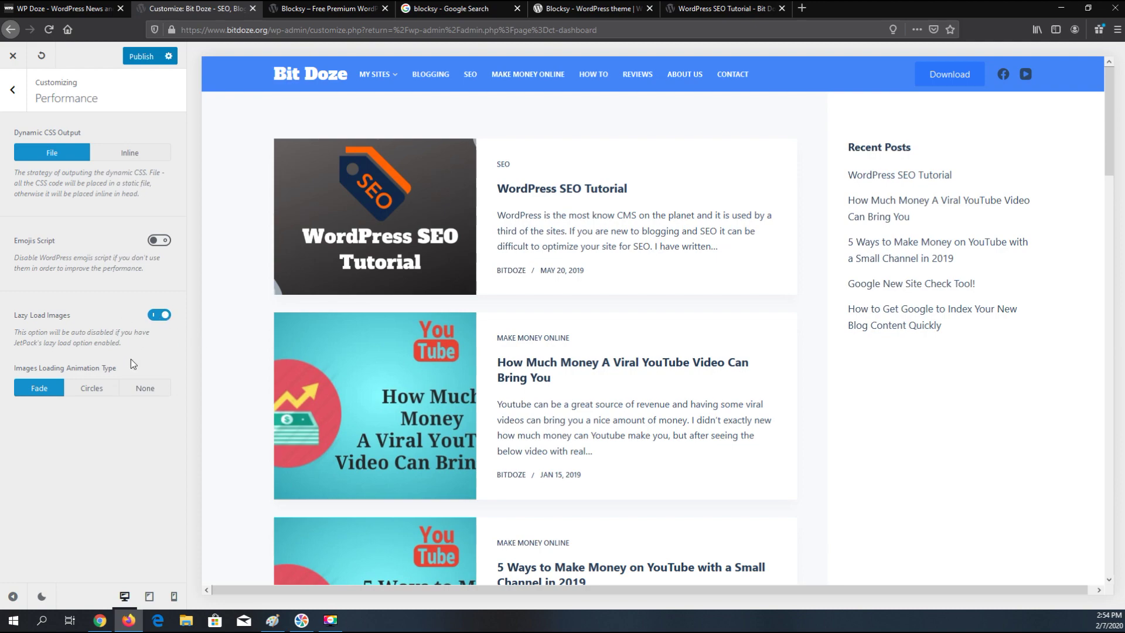
scroll(511, 395, down, 15)
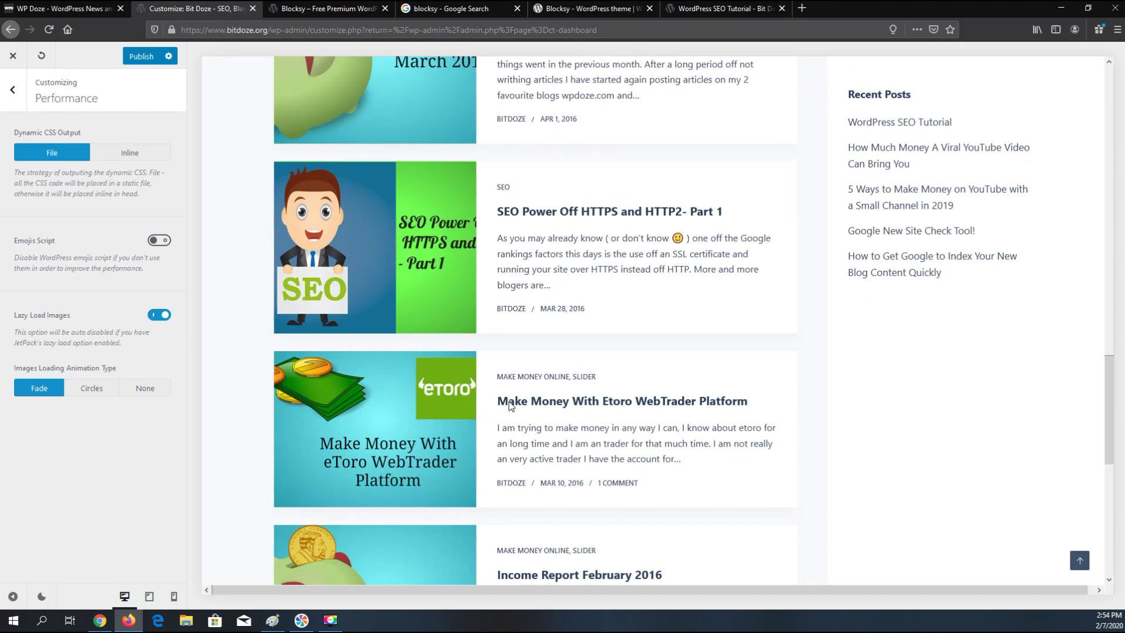
scroll(500, 410, down, 8)
scroll(410, 375, up, 20)
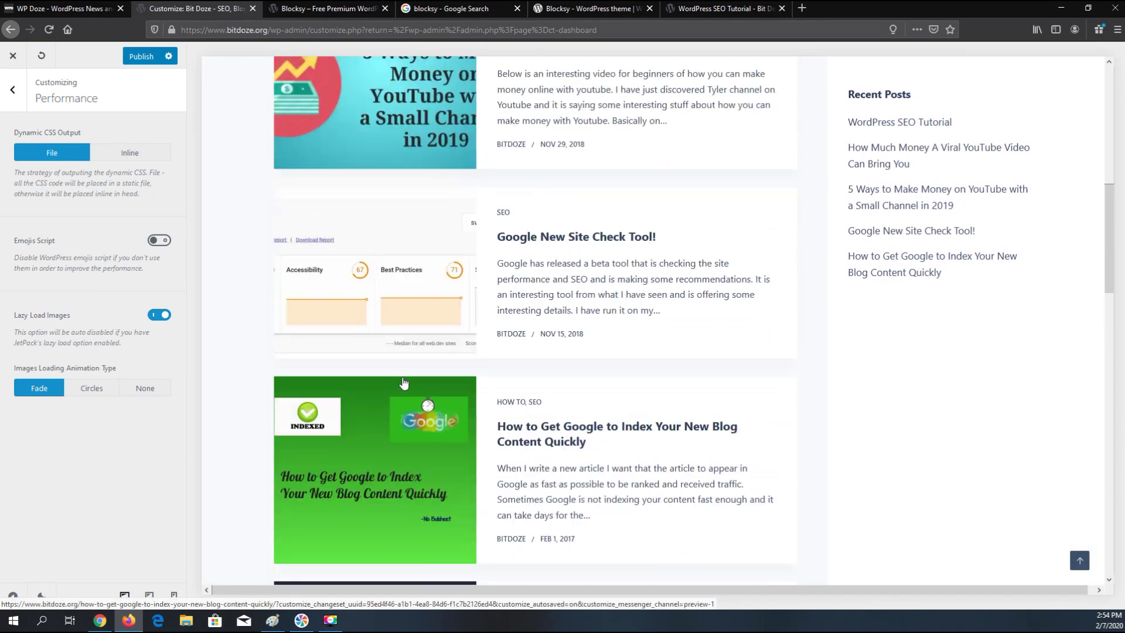
scroll(402, 383, up, 12)
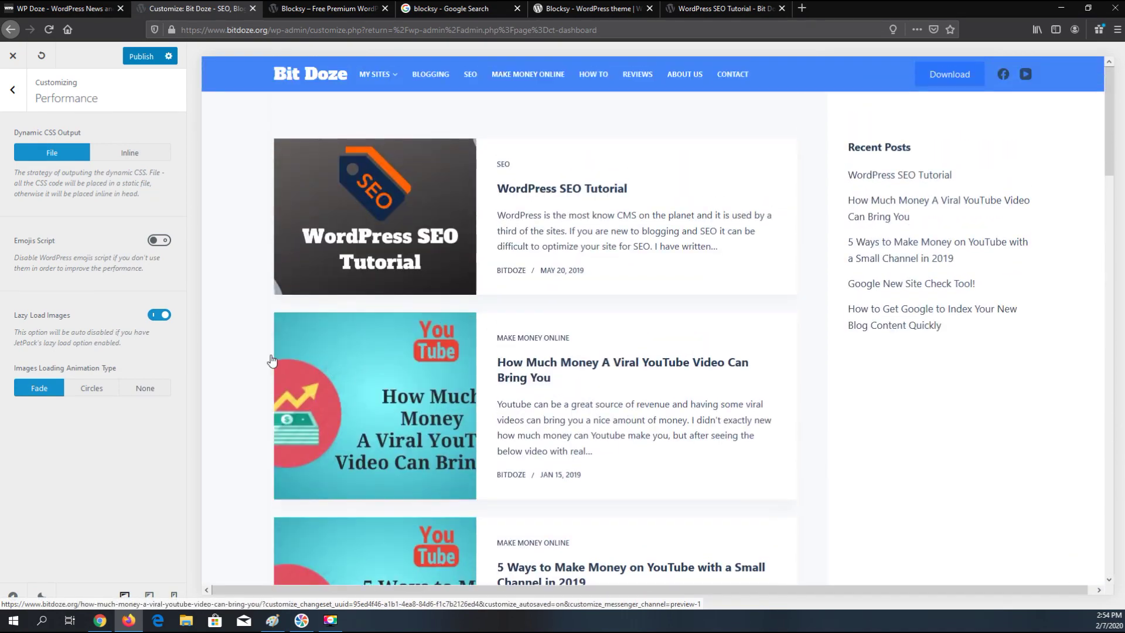
click(14, 89)
scroll(78, 176, down, 1)
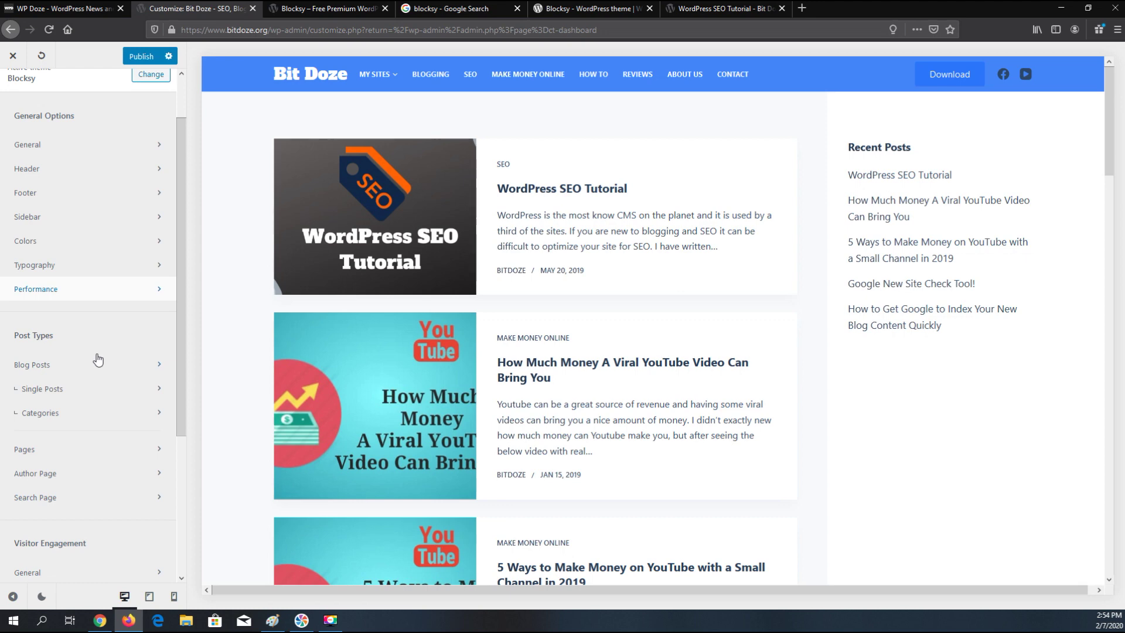
scroll(85, 346, down, 2)
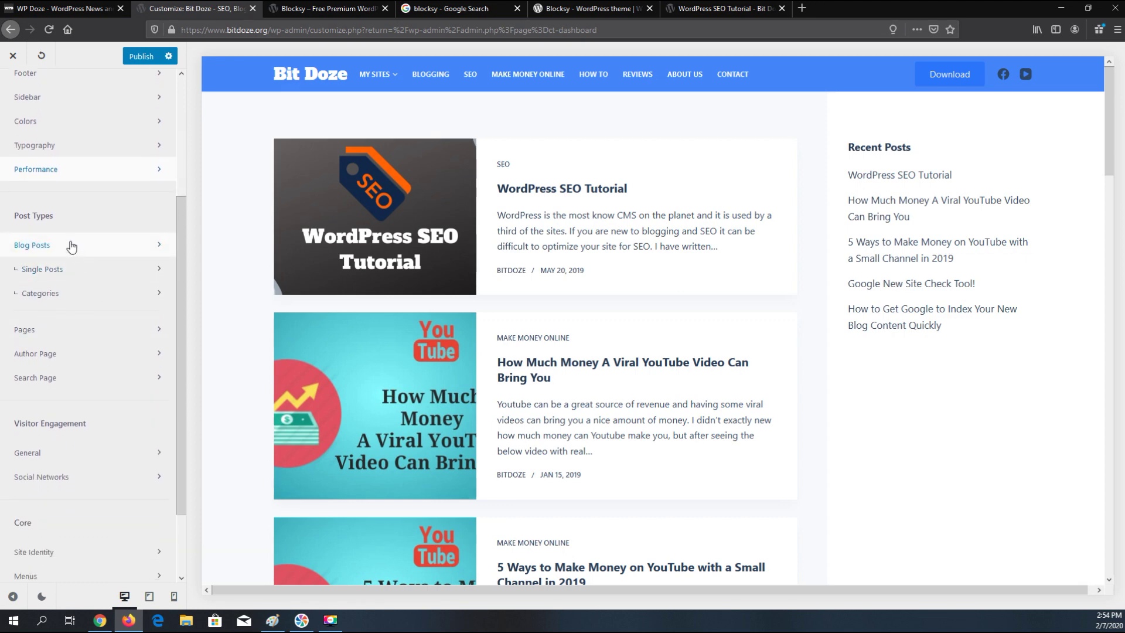
- Open Blog Posts settings and preview the Classic layout on the Blogging category page
click(71, 247)
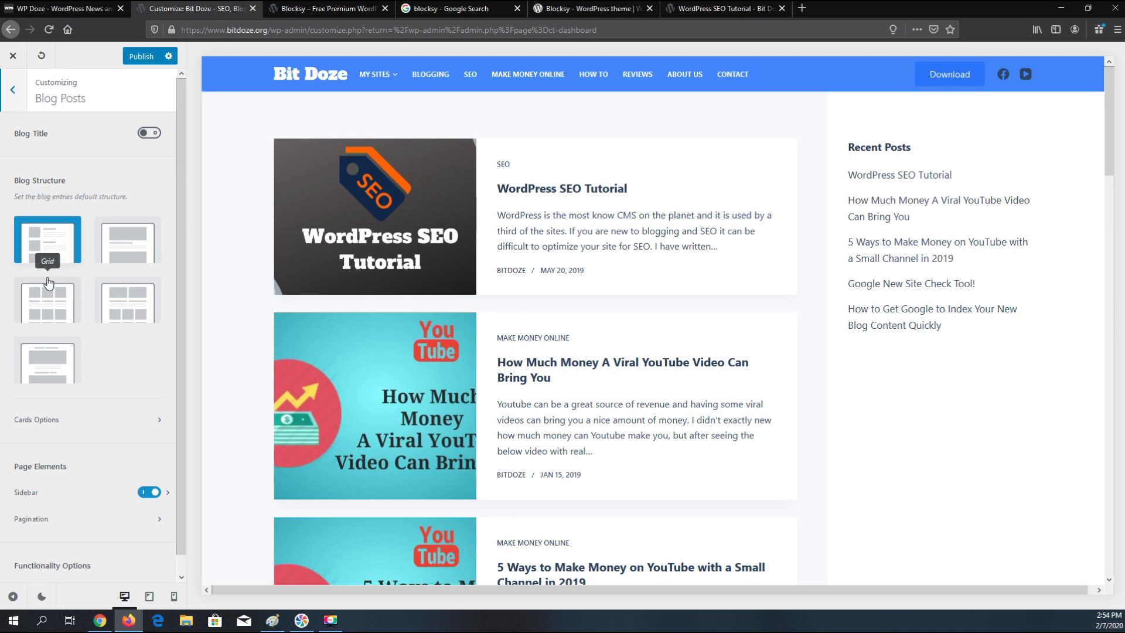
click(438, 75)
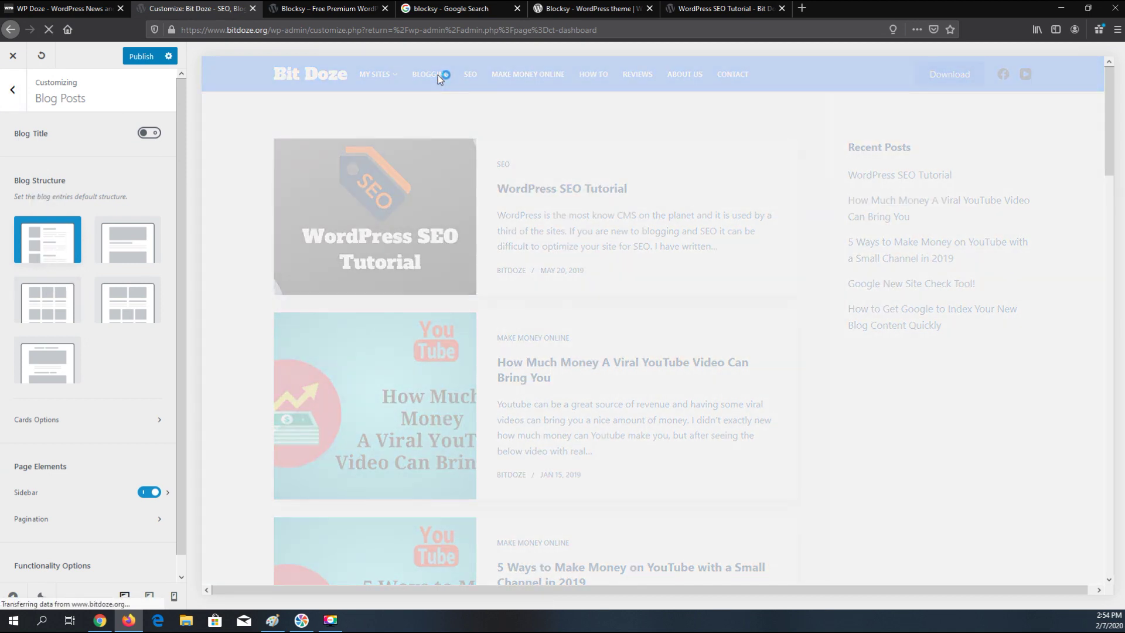
scroll(512, 291, down, 3)
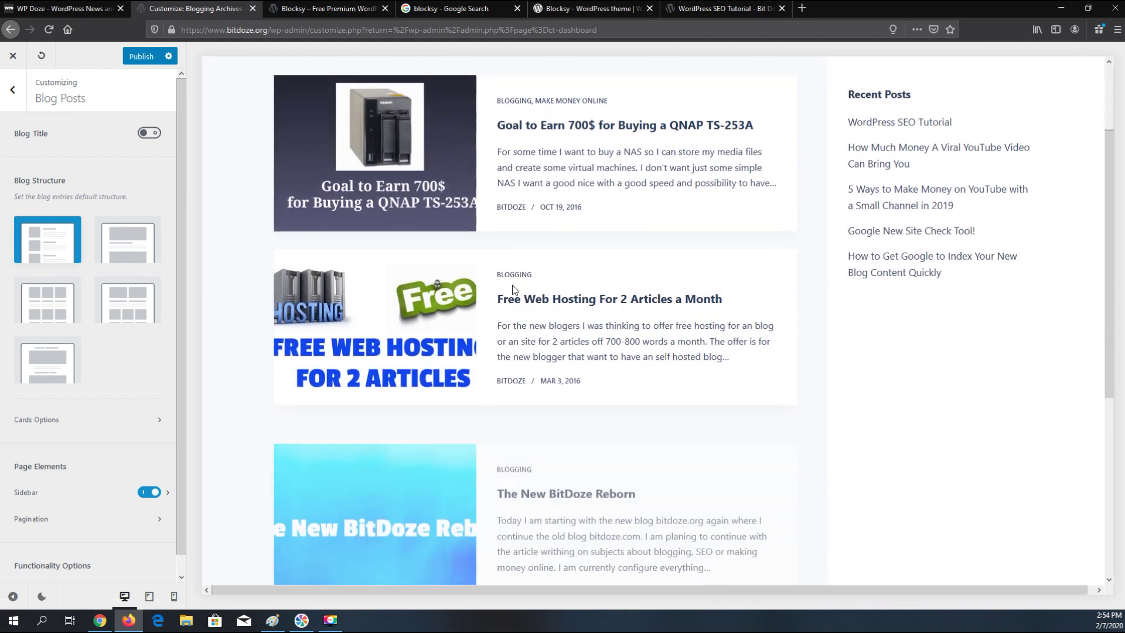
click(140, 255)
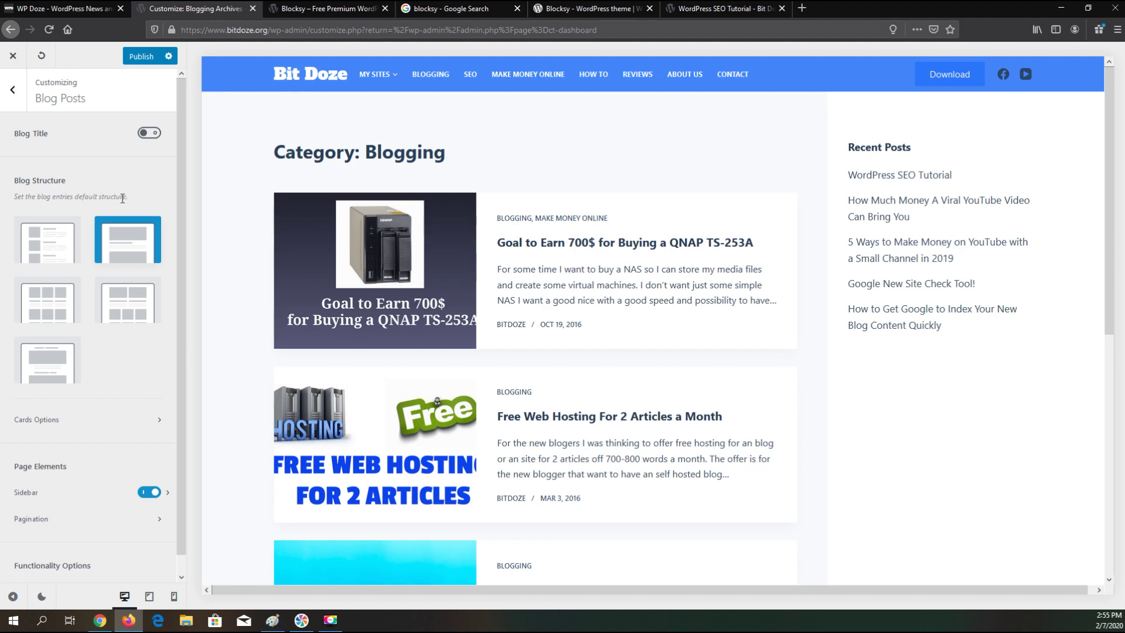
scroll(143, 248, down, 1)
scroll(142, 249, up, 1)
click(324, 72)
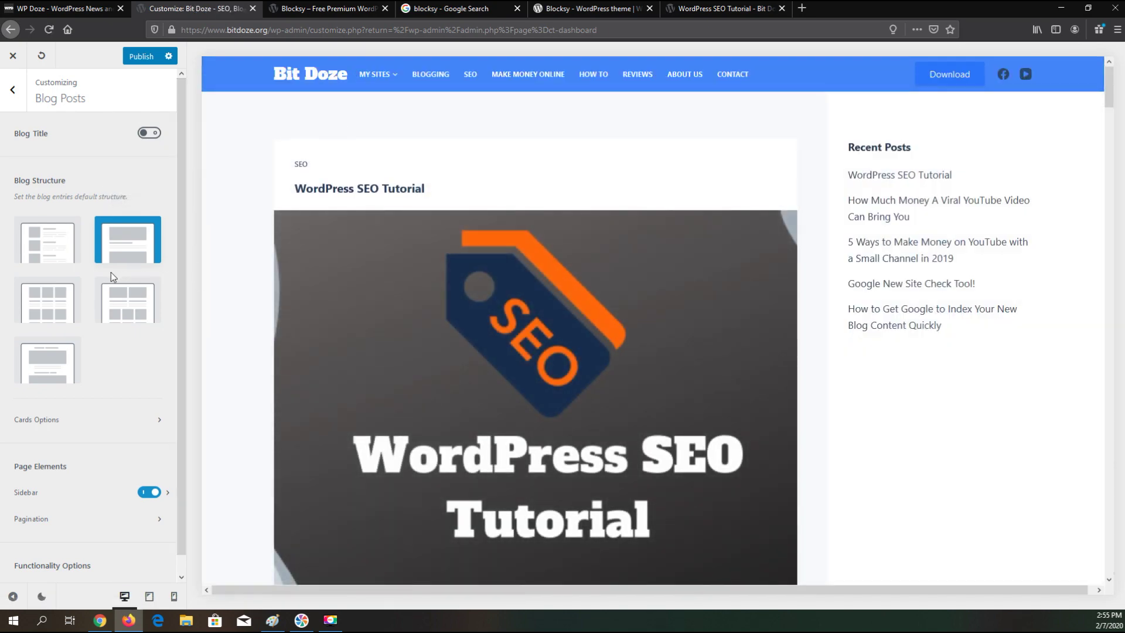
- Set the blog structure to a three-column Grid
click(47, 245)
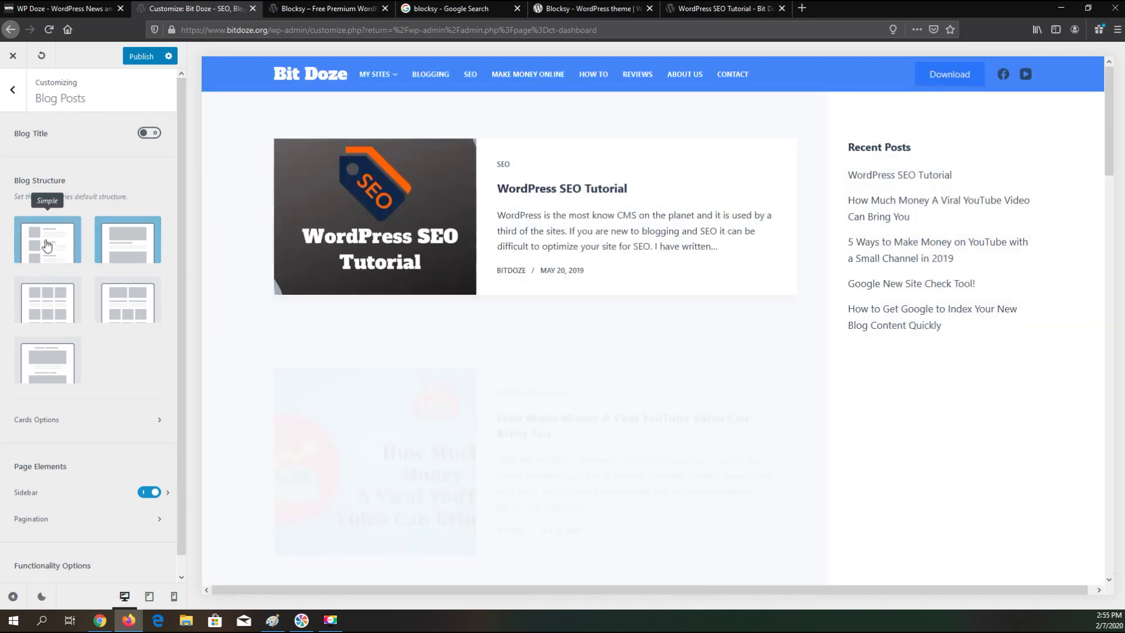
click(46, 303)
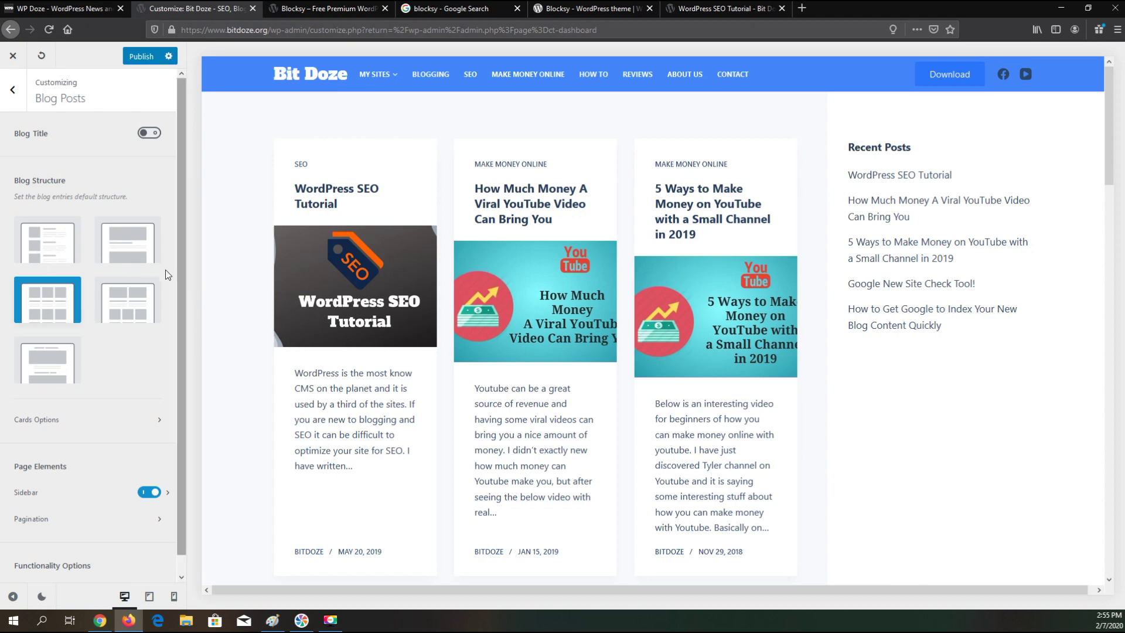
scroll(145, 328, down, 1)
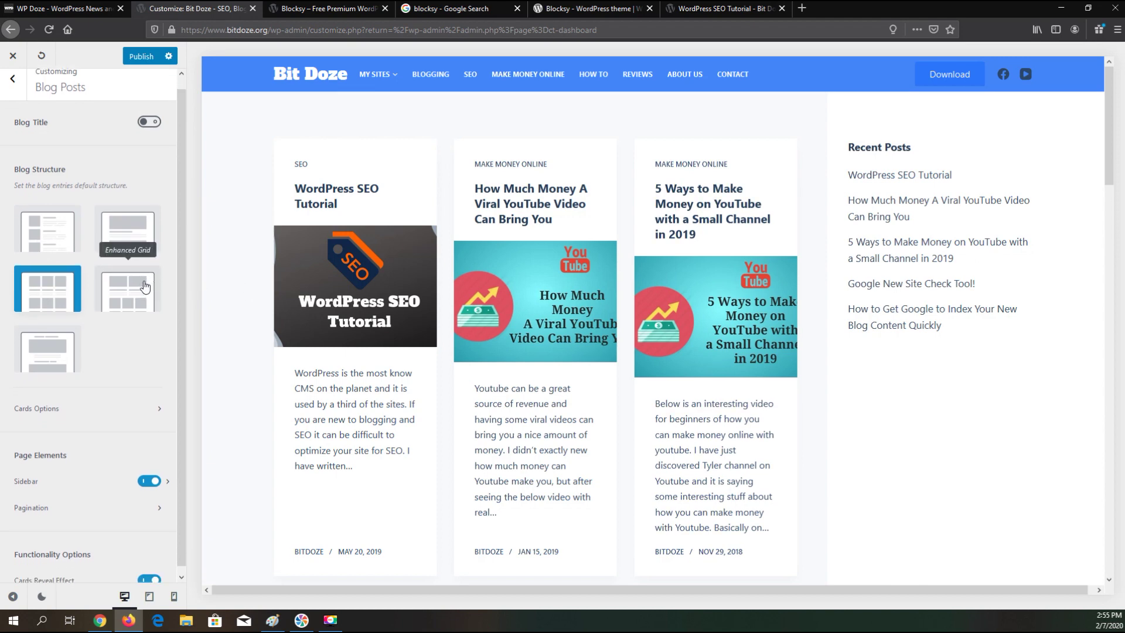
click(146, 401)
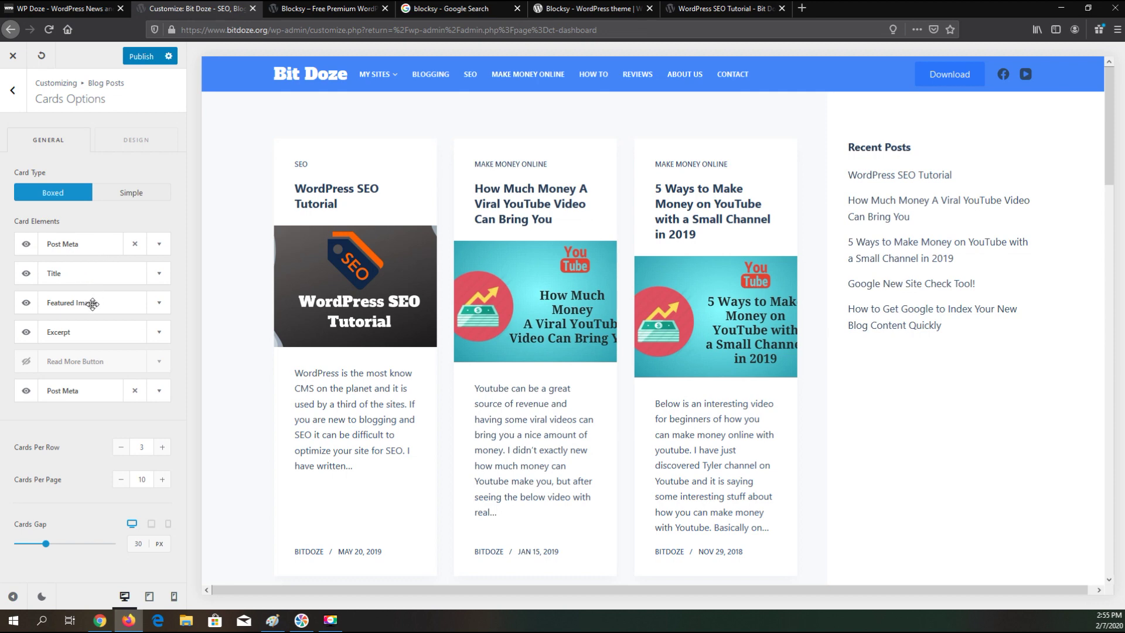
- Move Featured Image above Title in Card Elements and set Card Type to Simple
drag(92, 302, 88, 273)
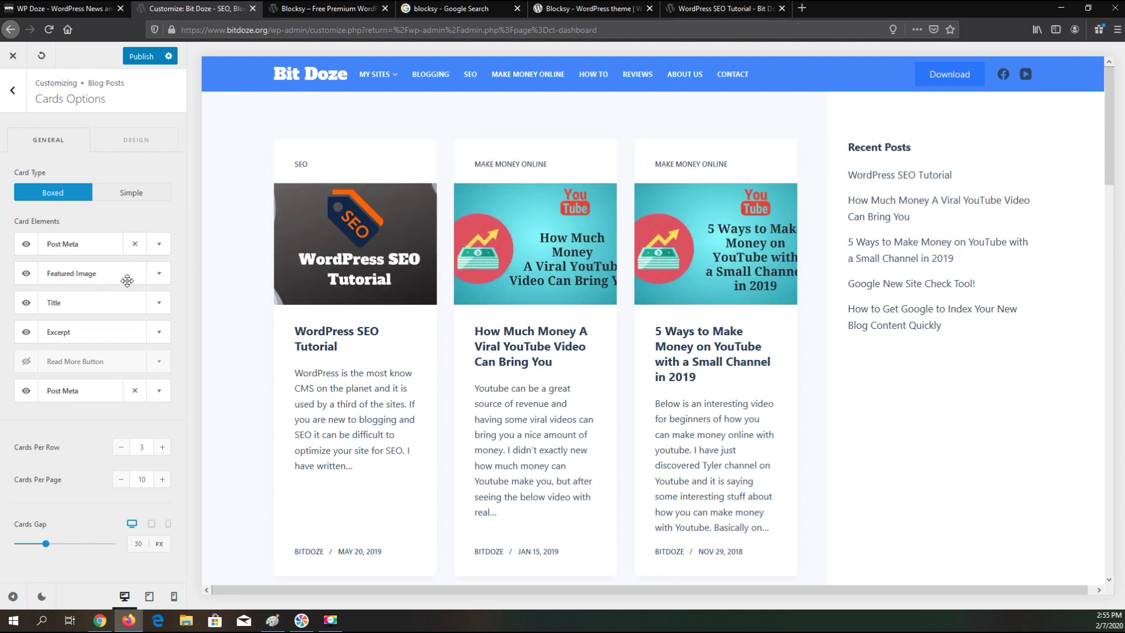
click(136, 196)
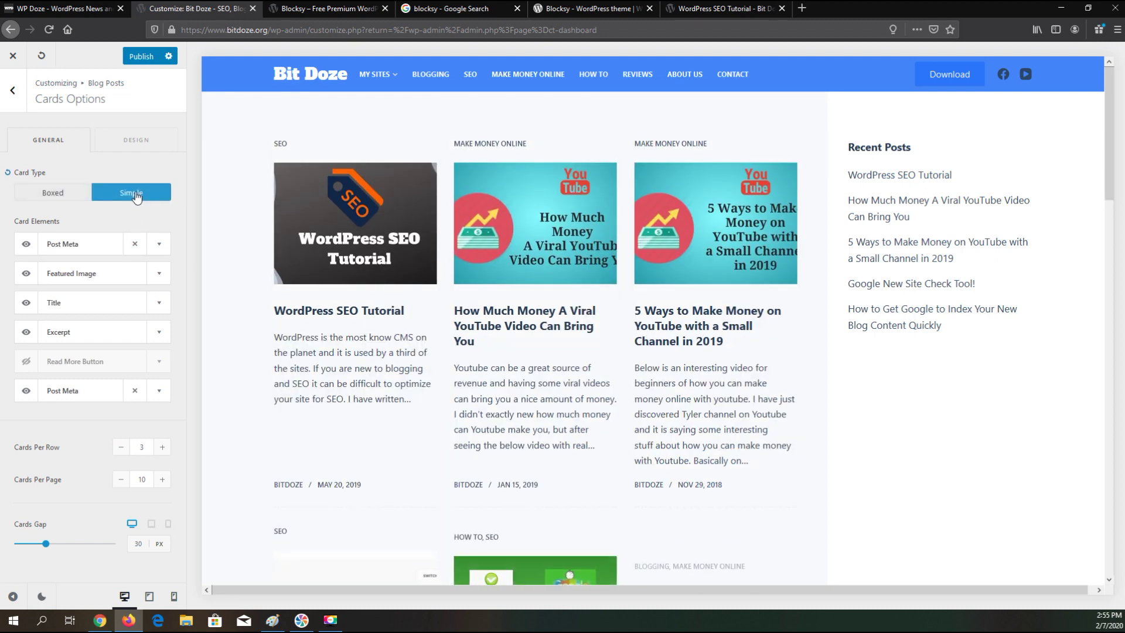
scroll(514, 343, down, 3)
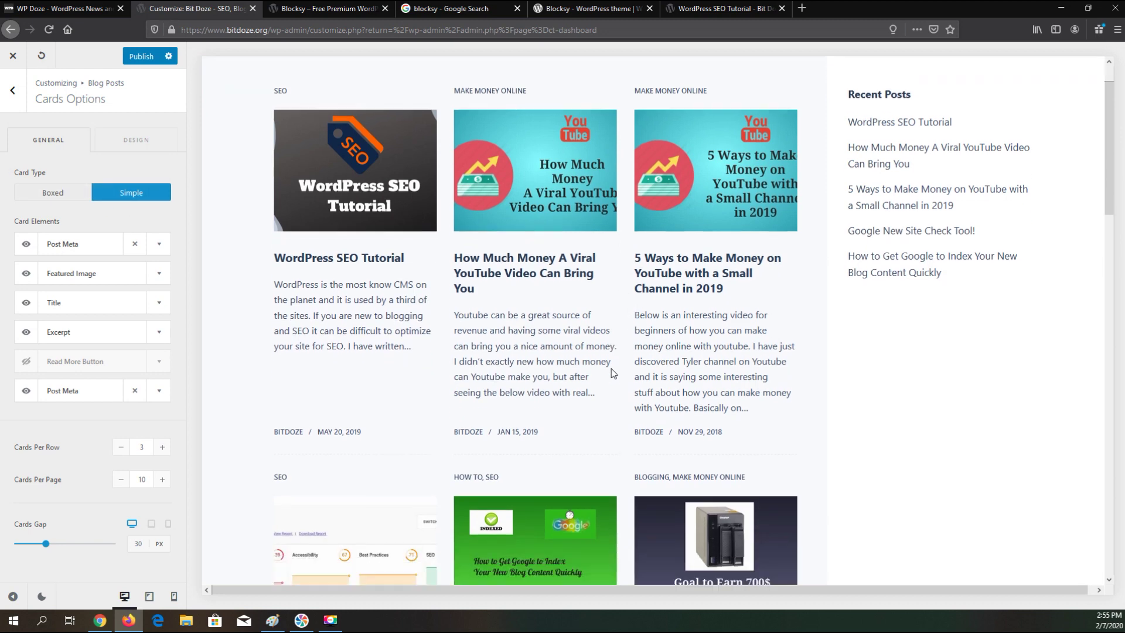
scroll(526, 350, up, 3)
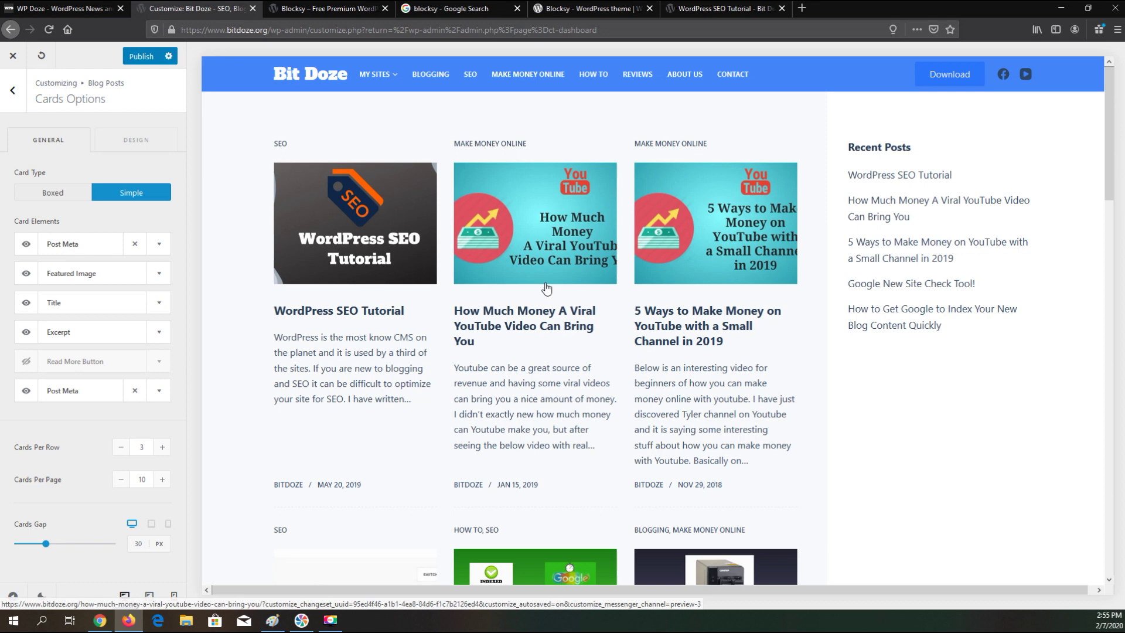
- Try the Gutenberg blog structure, then switch back to the first list layout
click(13, 95)
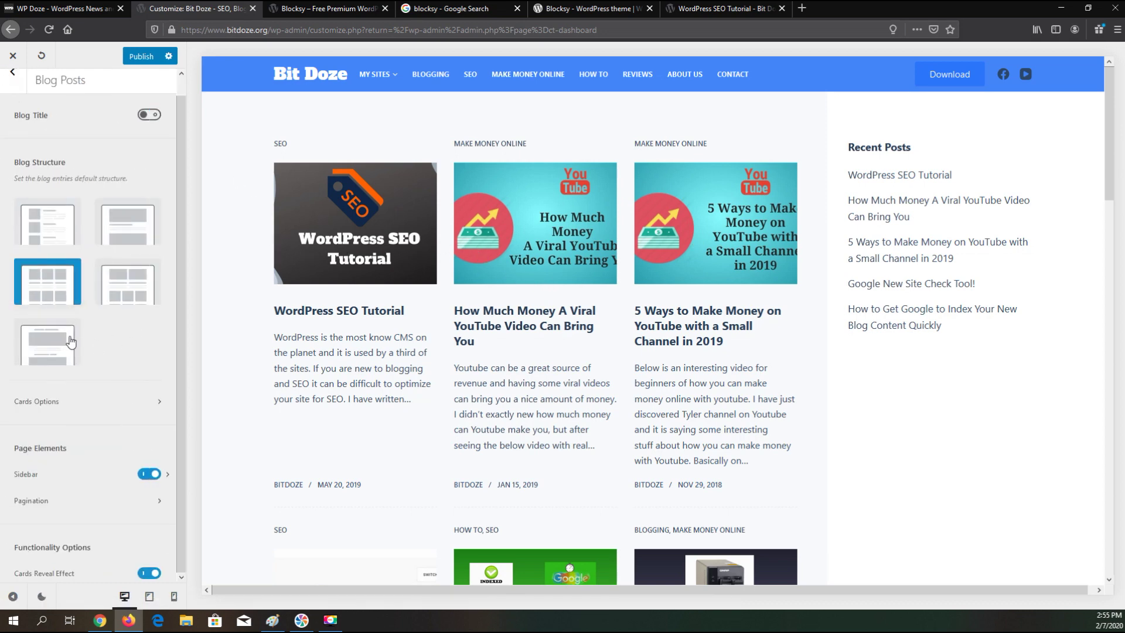
click(42, 342)
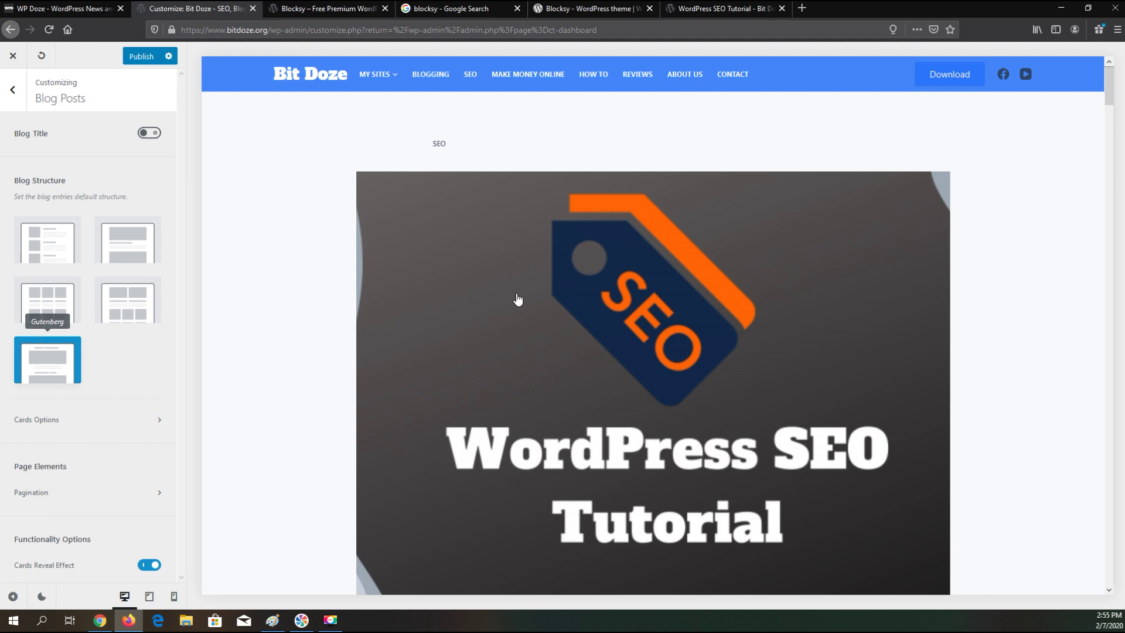
scroll(525, 286, down, 8)
scroll(528, 287, up, 1)
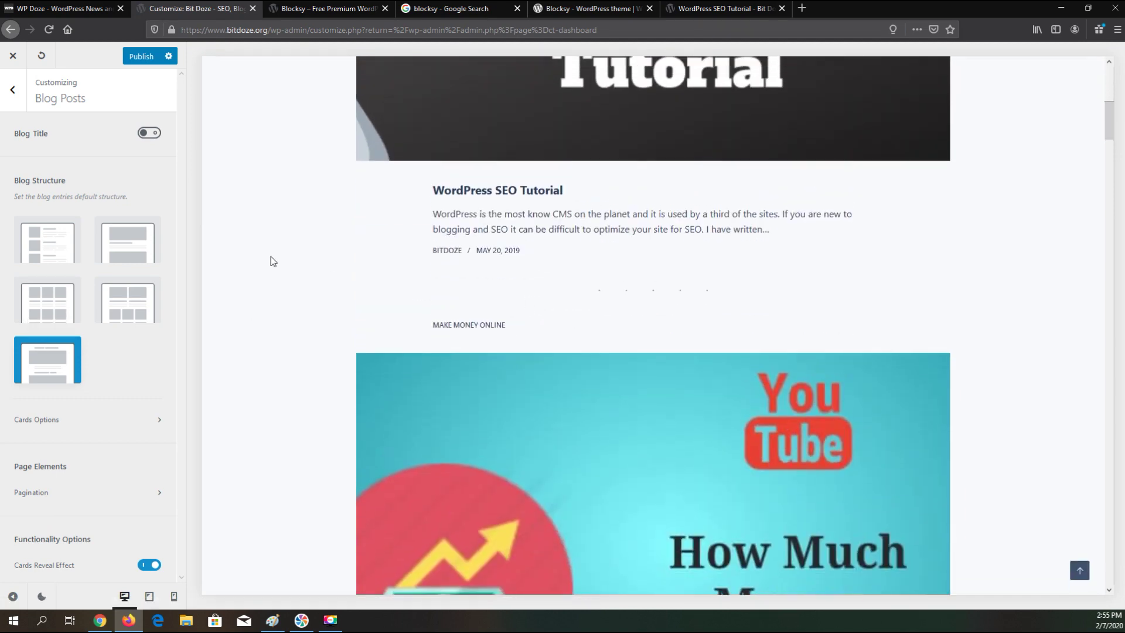
click(55, 259)
scroll(650, 332, up, 7)
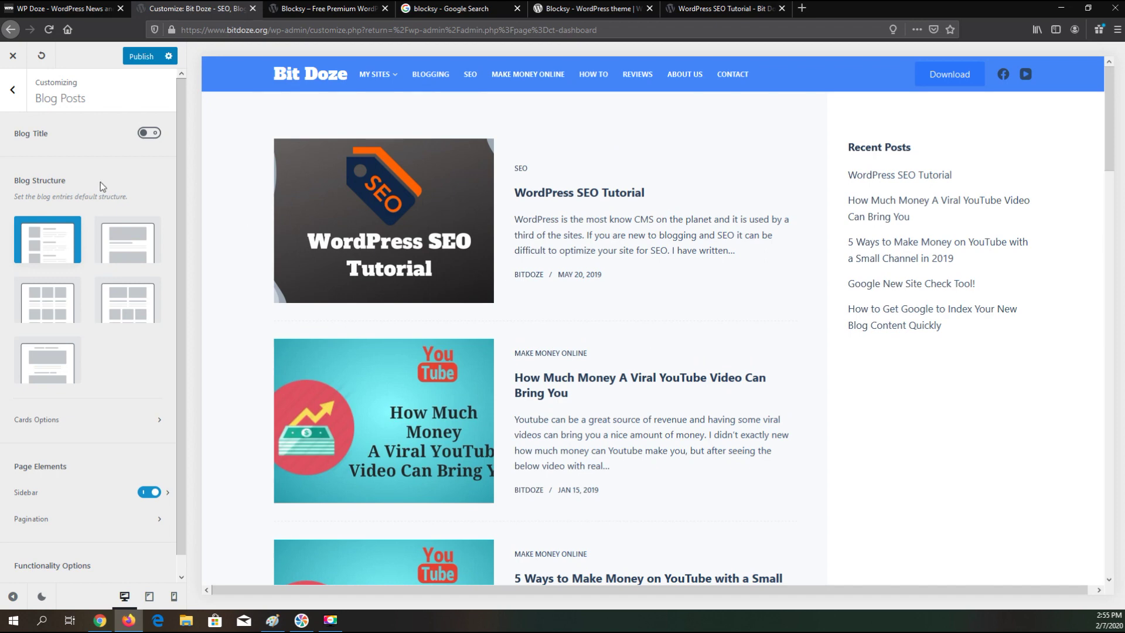
scroll(96, 187, down, 1)
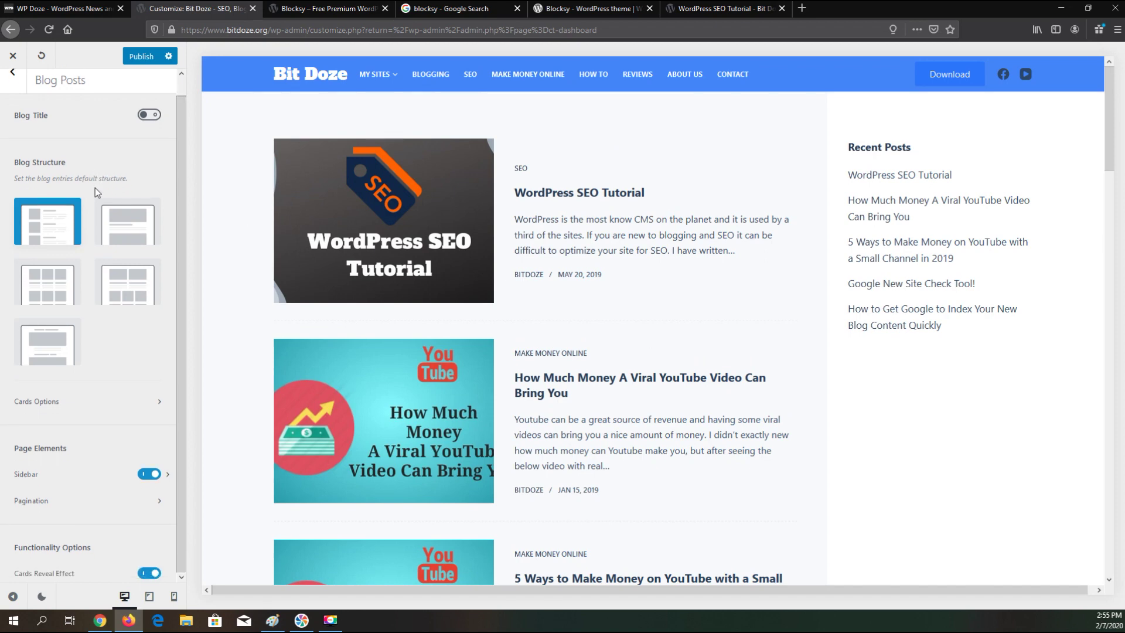
click(147, 402)
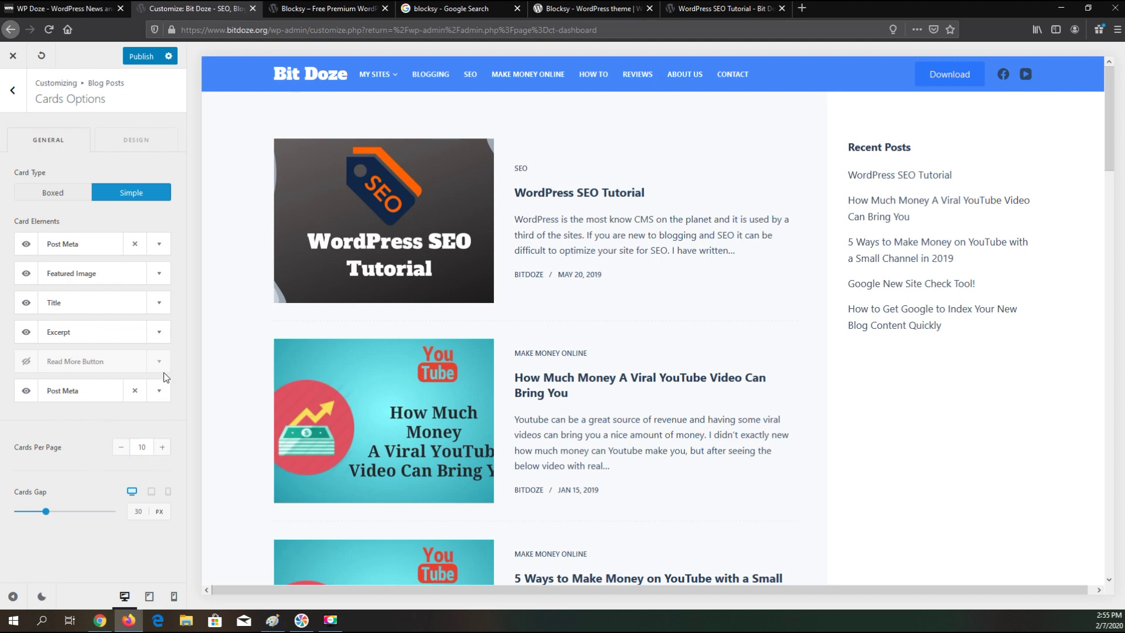
click(155, 143)
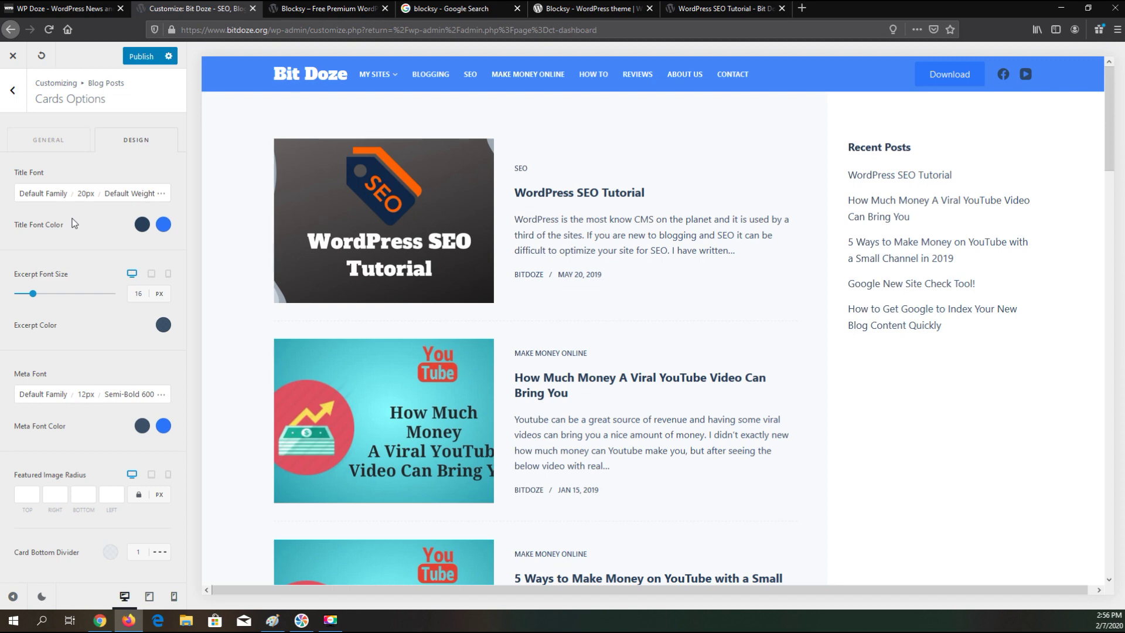
click(13, 91)
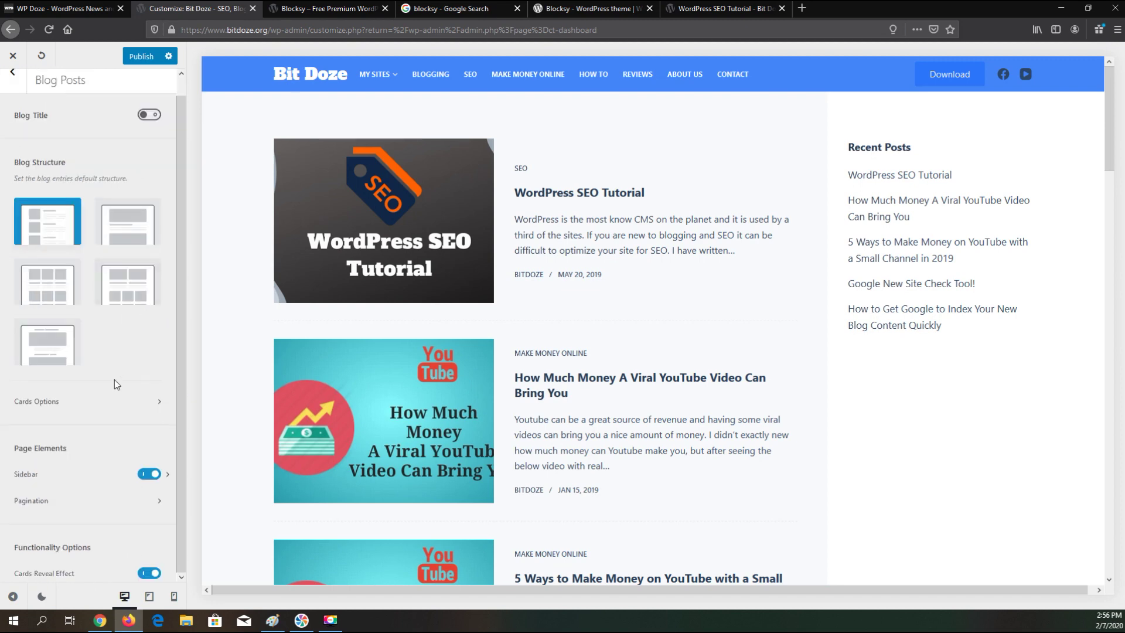
click(149, 473)
- Turn the blog sidebar back on and set Pagination Type to Infinite Scroll
click(149, 473)
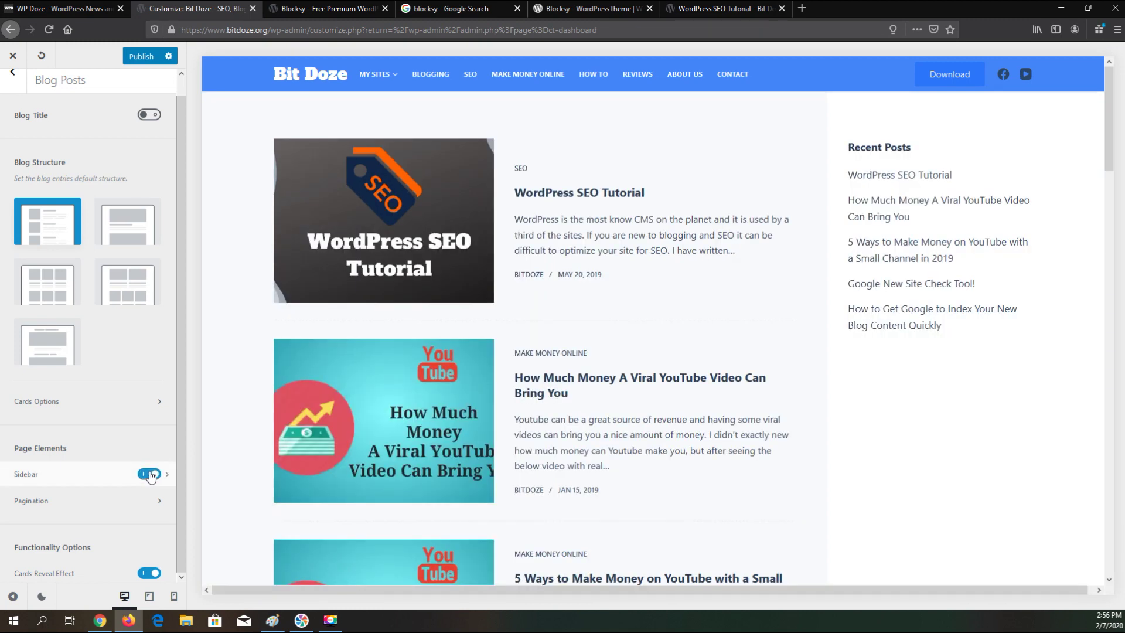
click(156, 504)
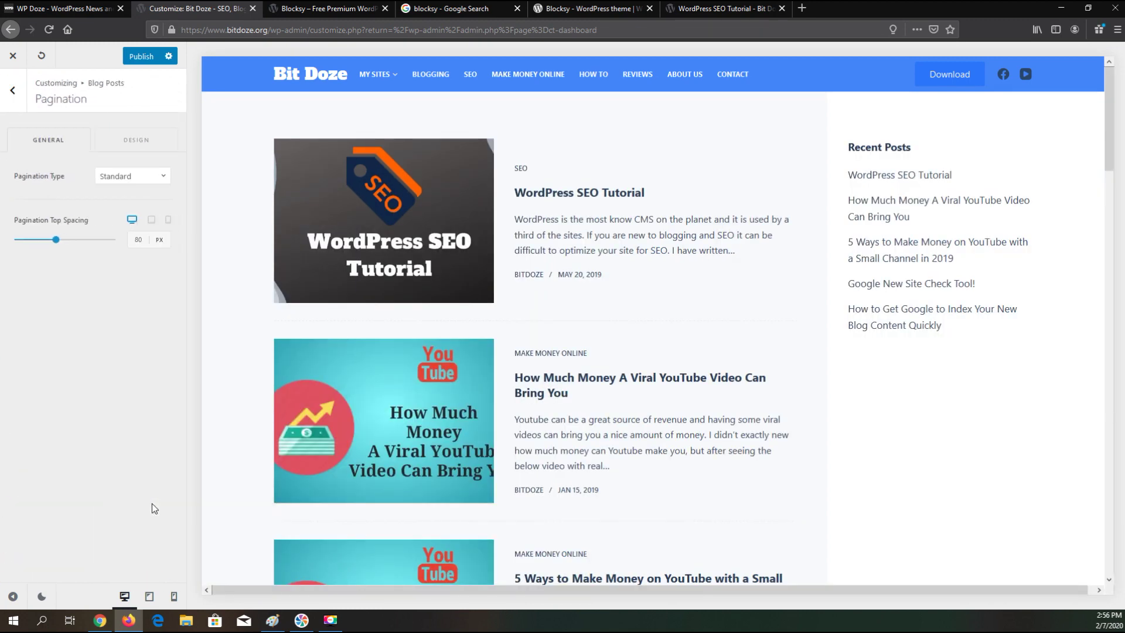
click(126, 182)
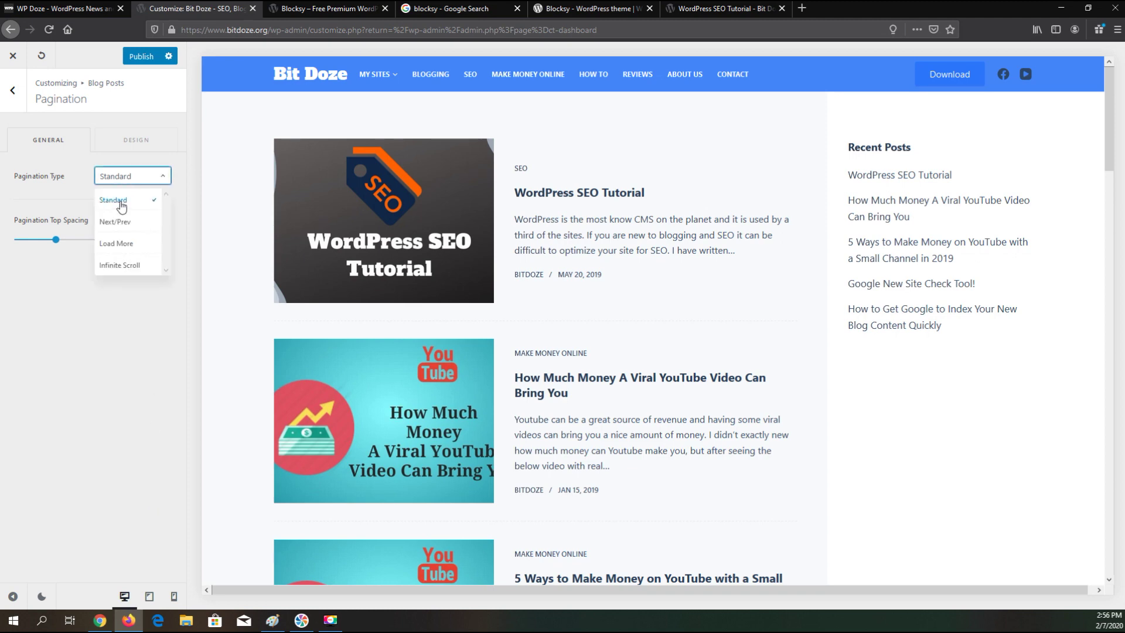
click(130, 267)
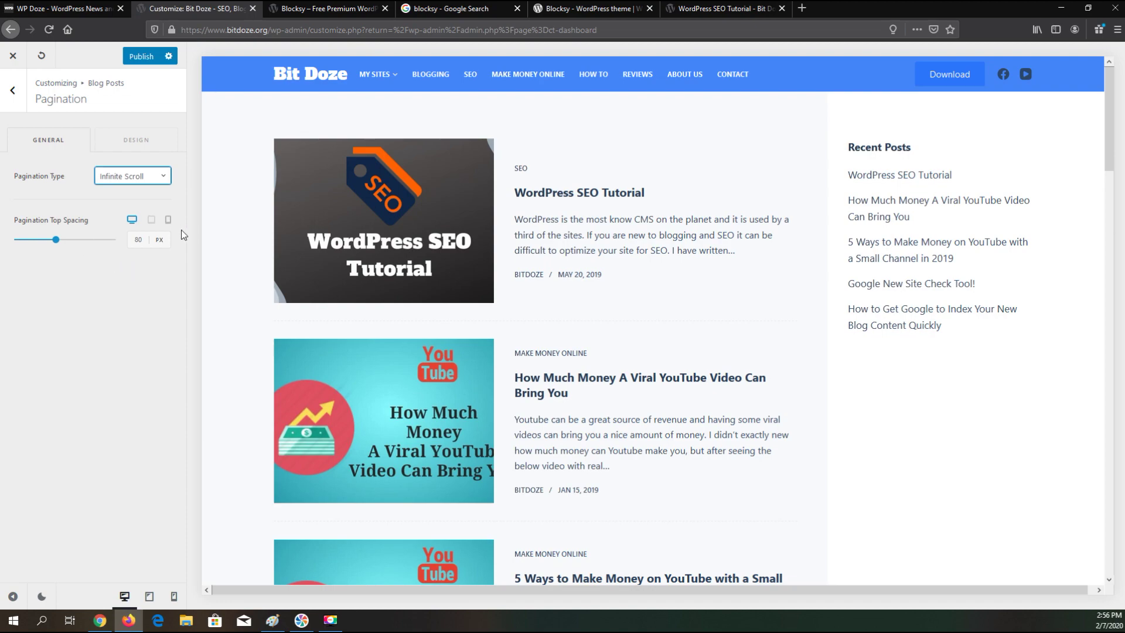
click(123, 179)
click(124, 177)
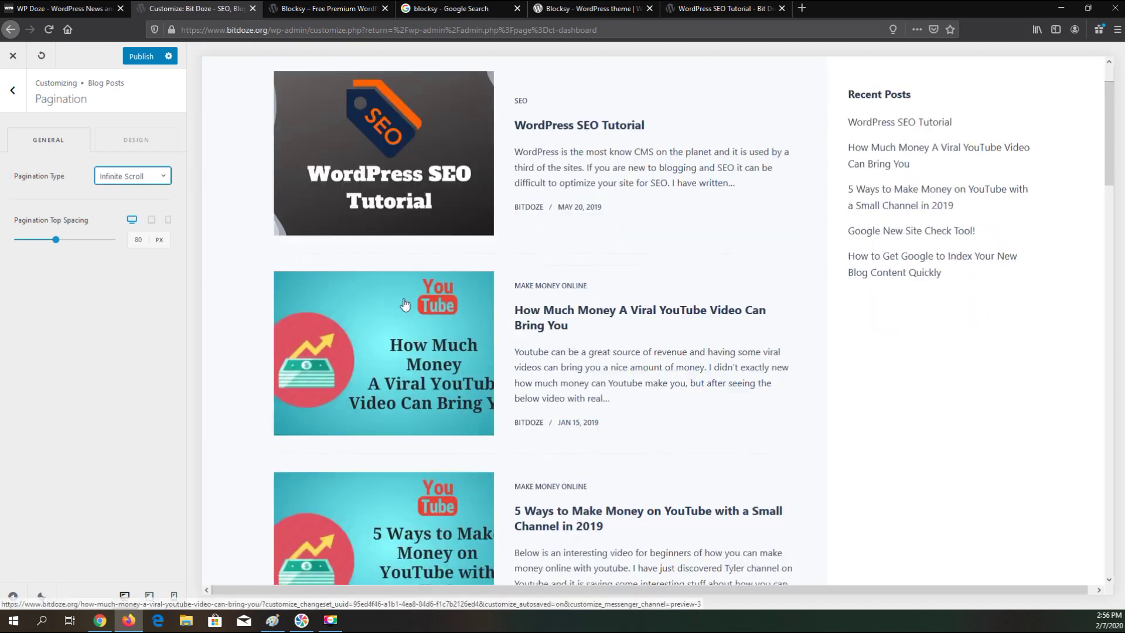
scroll(401, 307, down, 8)
scroll(401, 307, down, 18)
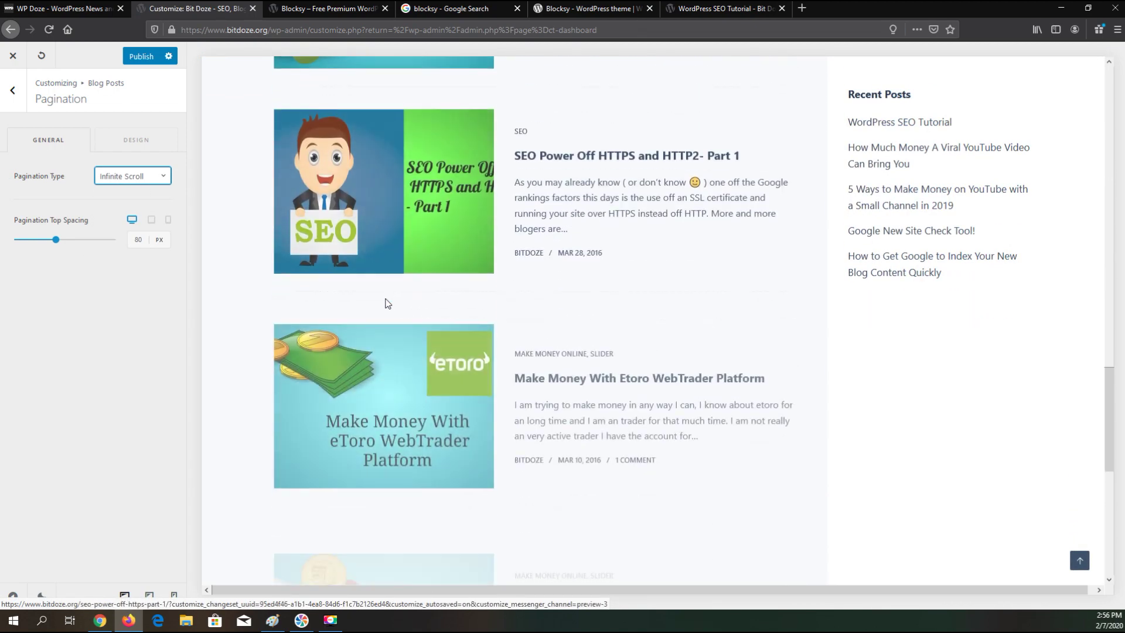
scroll(384, 305, down, 5)
scroll(385, 304, up, 7)
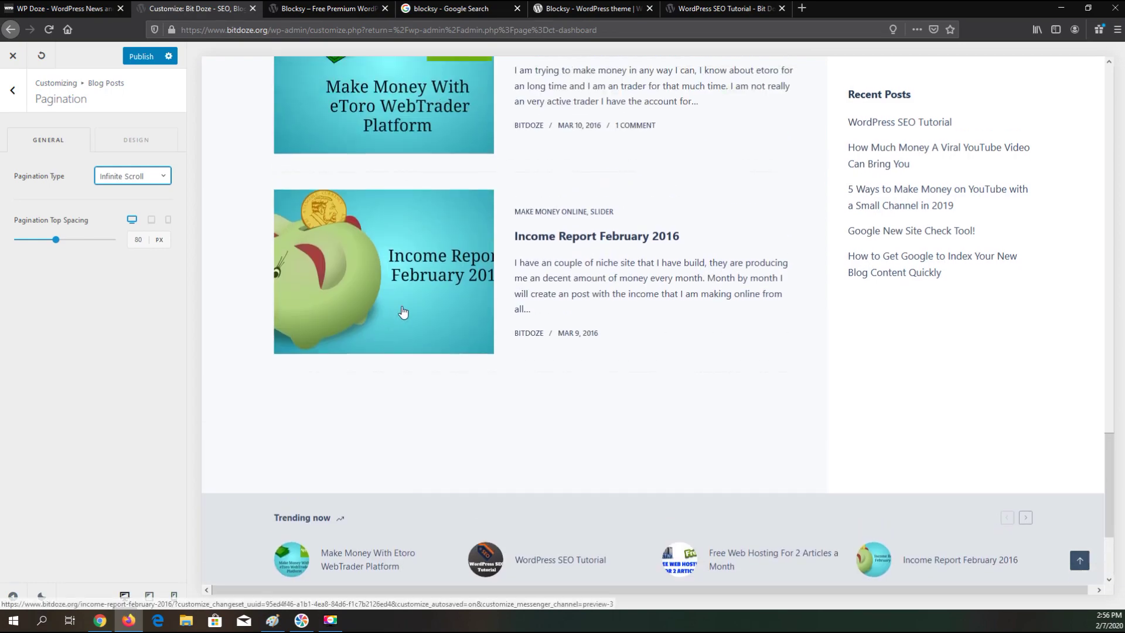
scroll(418, 339, up, 20)
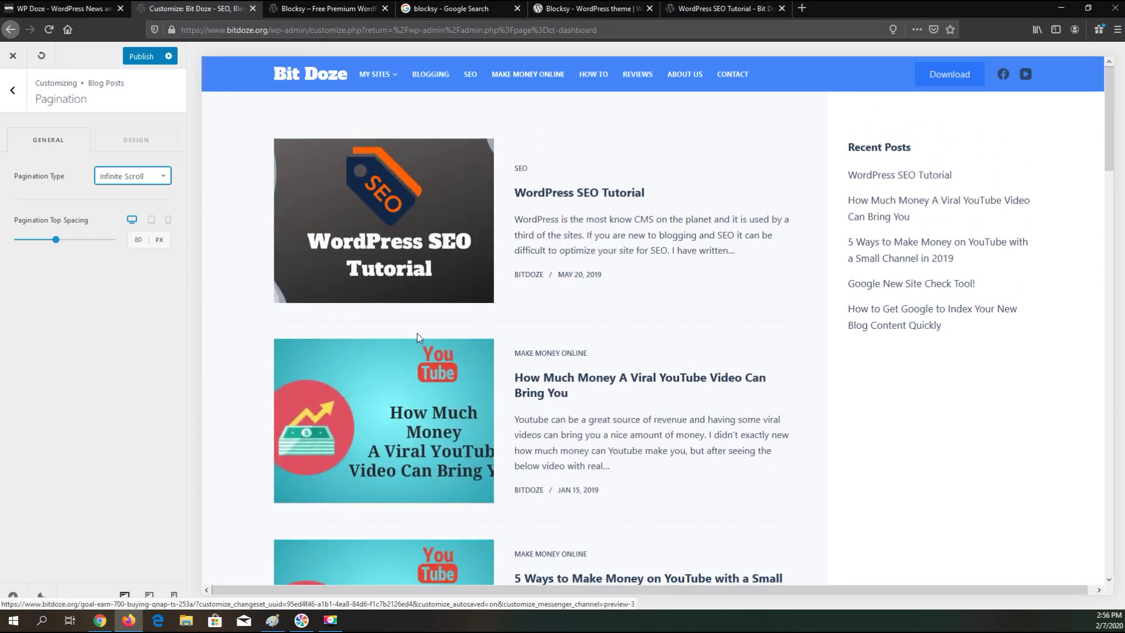
click(12, 90)
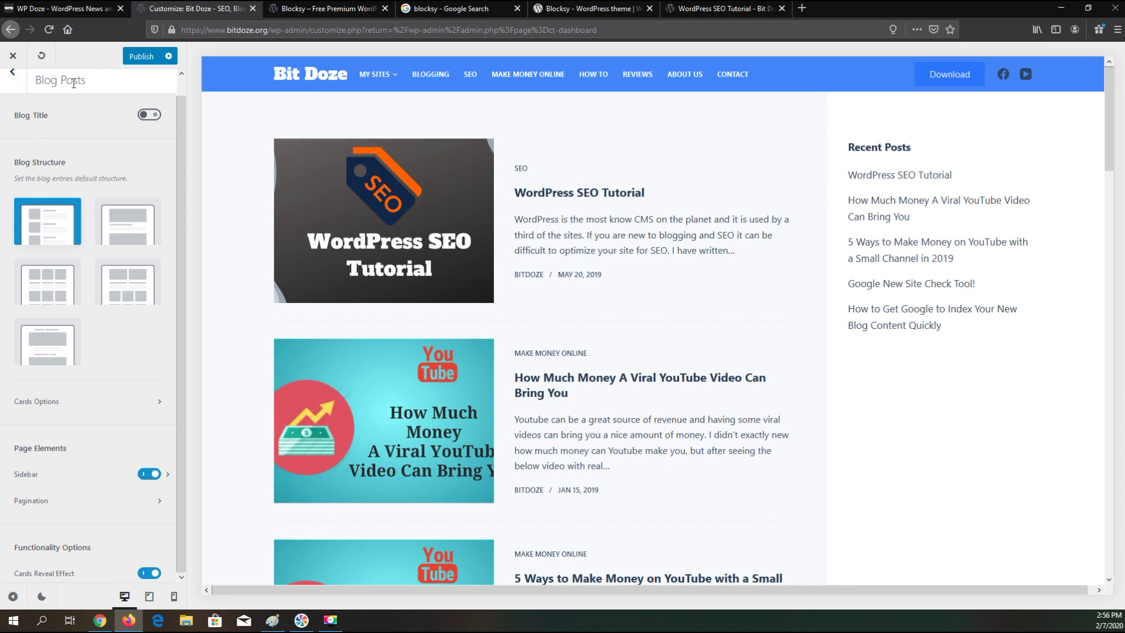
- Open Single Posts settings and load the WordPress SEO Tutorial post in the preview
click(15, 92)
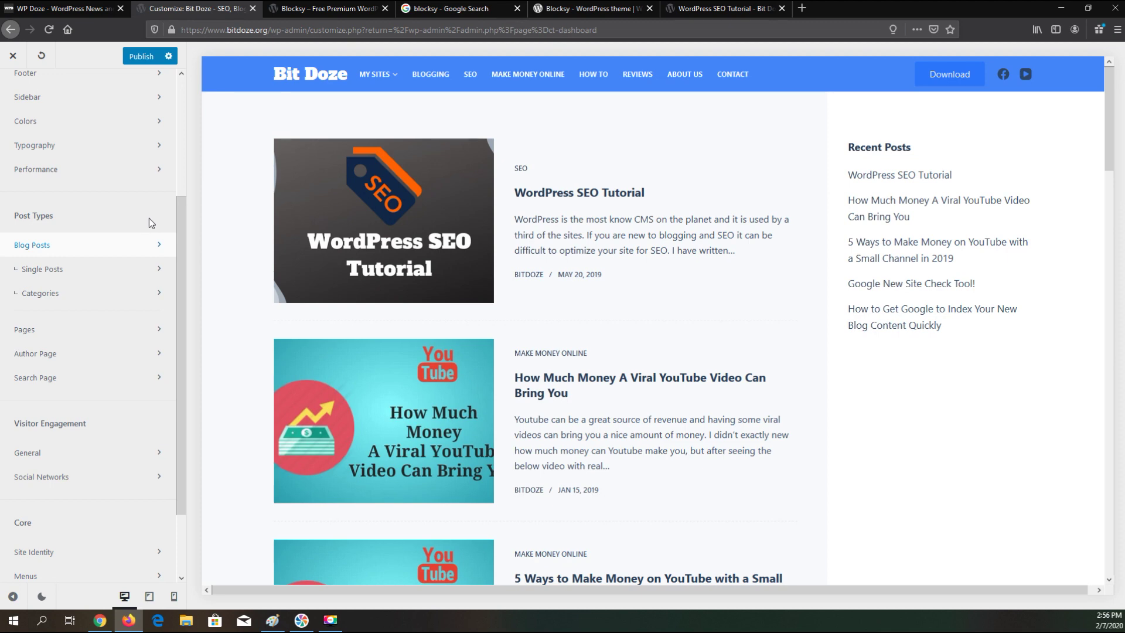
click(60, 273)
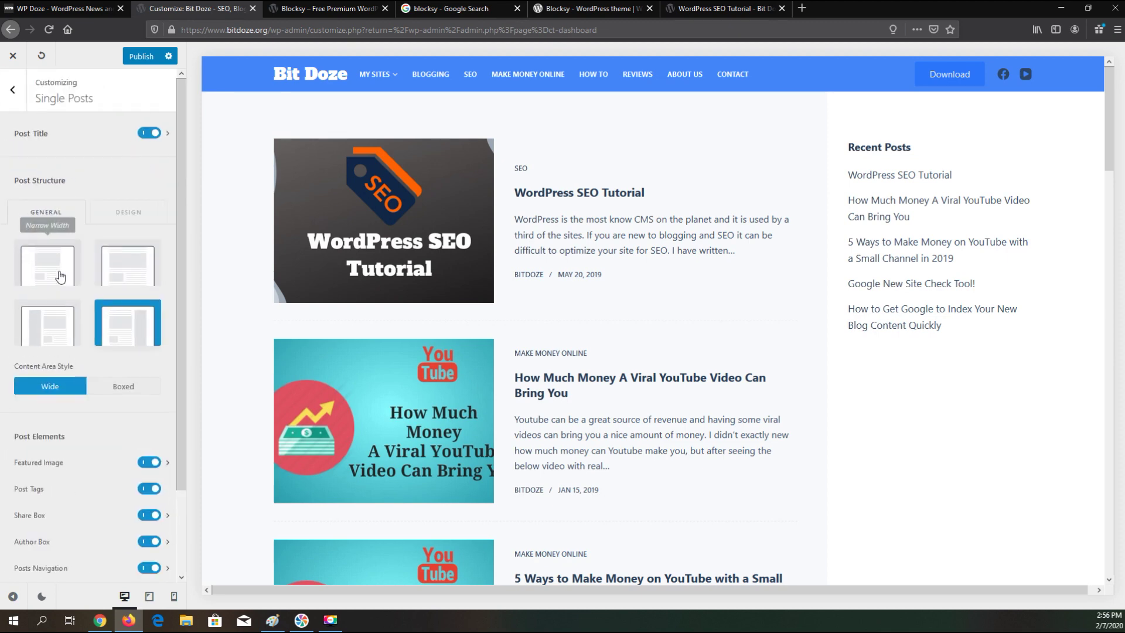
click(576, 197)
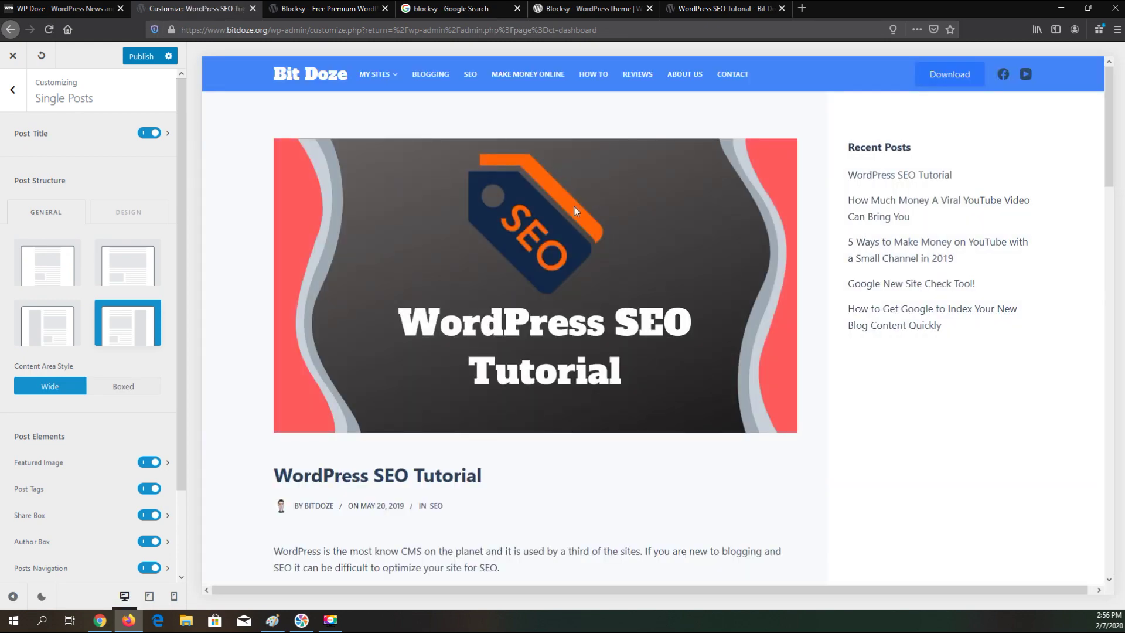
scroll(591, 234, down, 1)
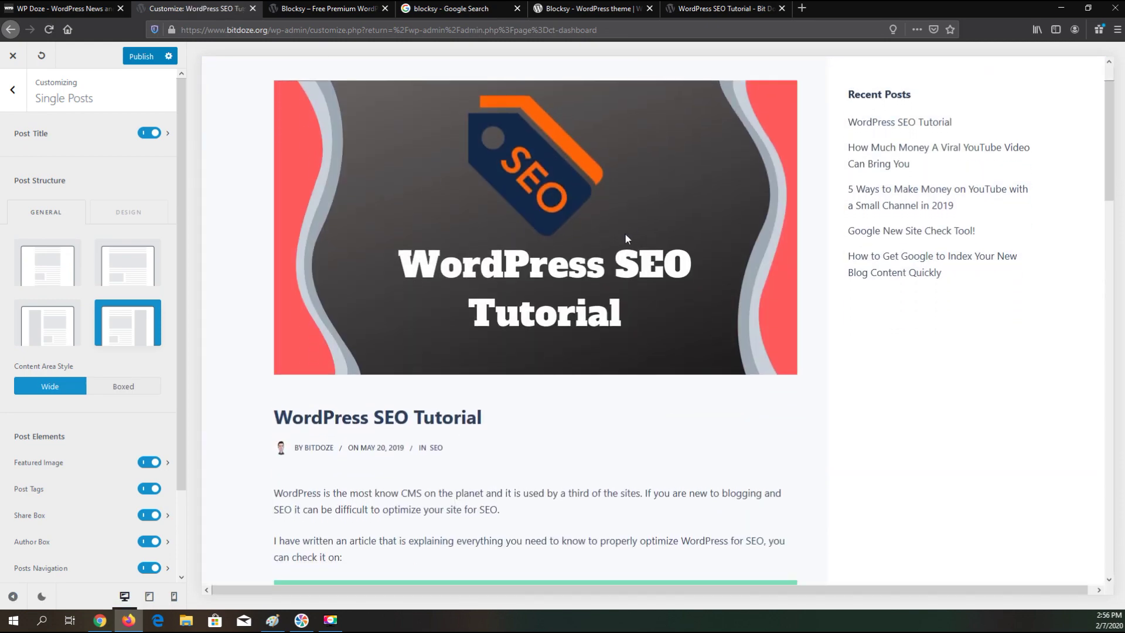
scroll(623, 234, up, 1)
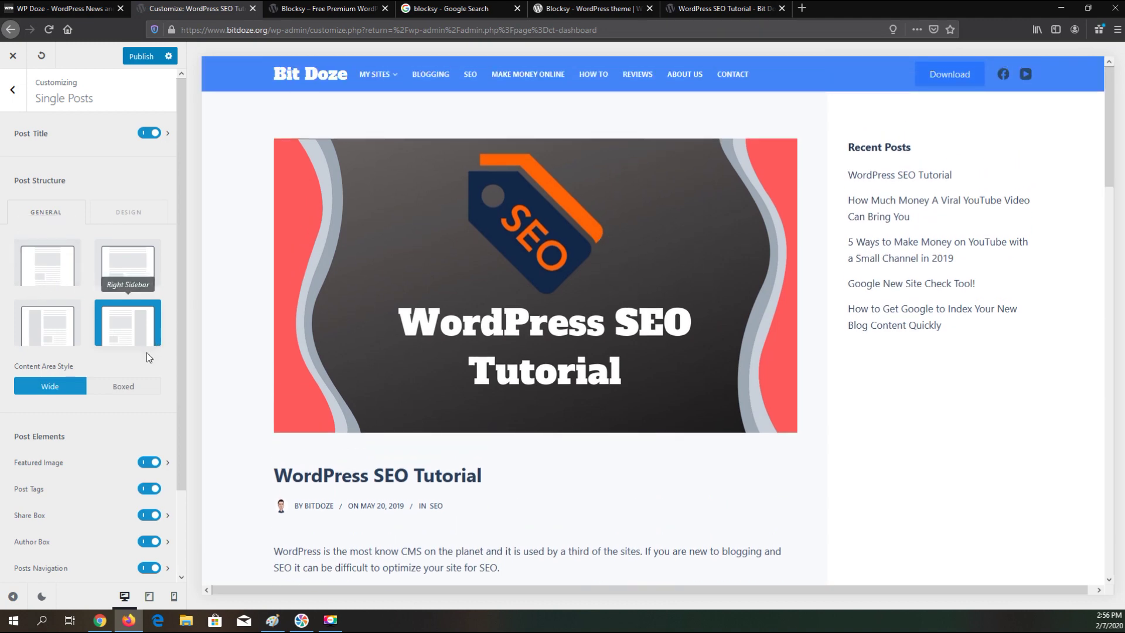
- Try the Normal and Left Sidebar layouts, then restore the Right Sidebar layout
click(133, 272)
scroll(755, 422, down, 5)
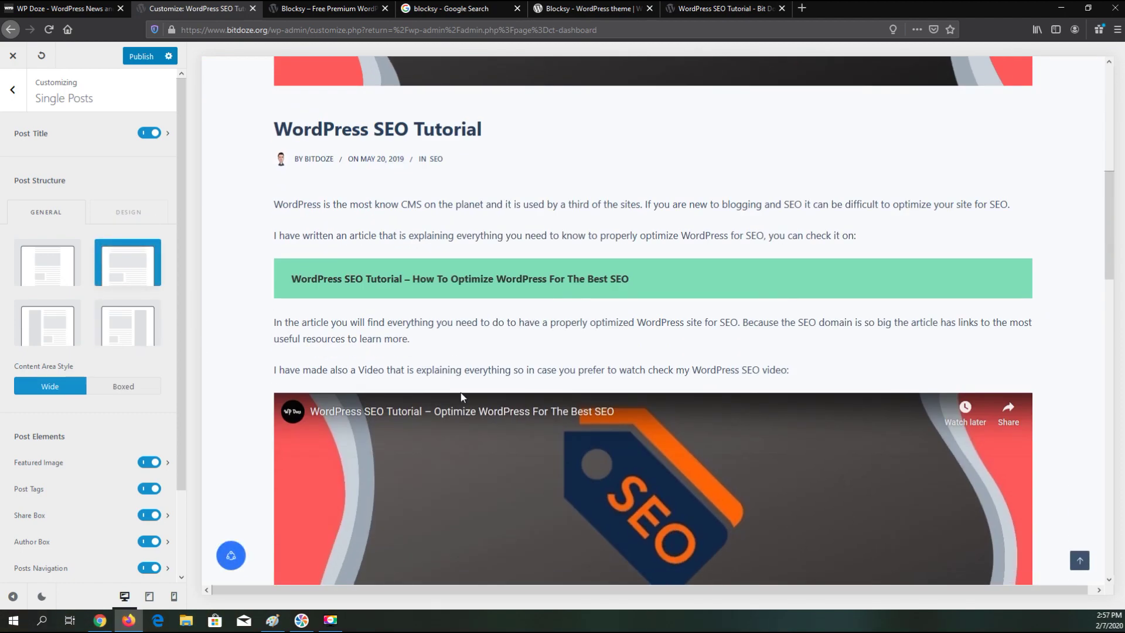
click(42, 318)
scroll(645, 313, up, 8)
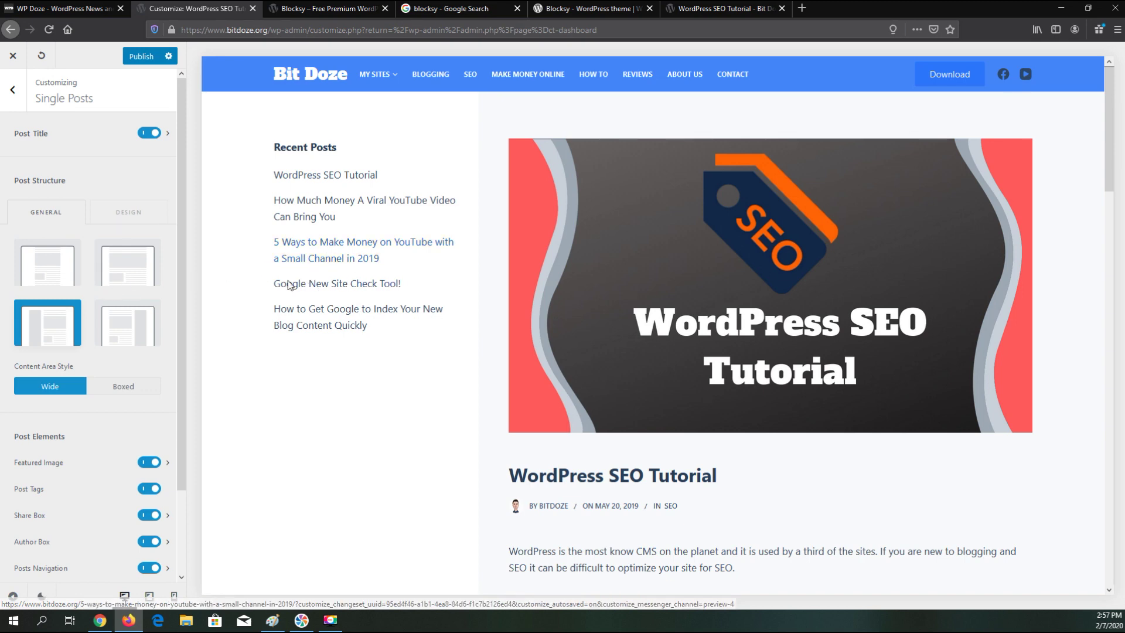
click(138, 333)
- Keep the featured image shown after toggling it, and review the post down to Related Posts
scroll(402, 333, down, 2)
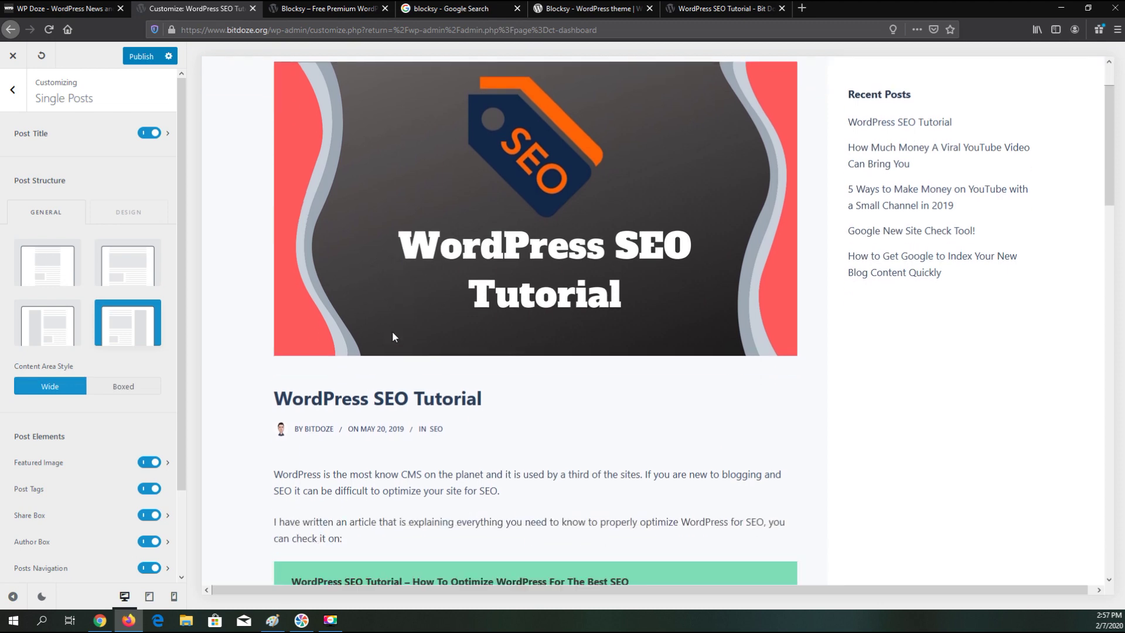
click(146, 465)
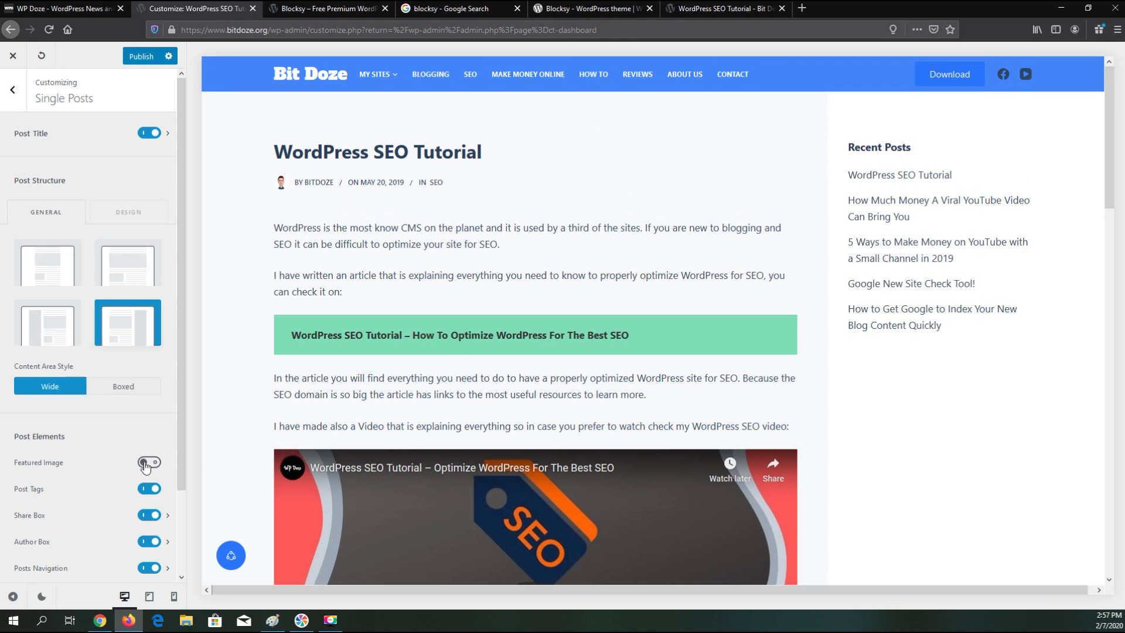
click(146, 464)
scroll(125, 477, down, 3)
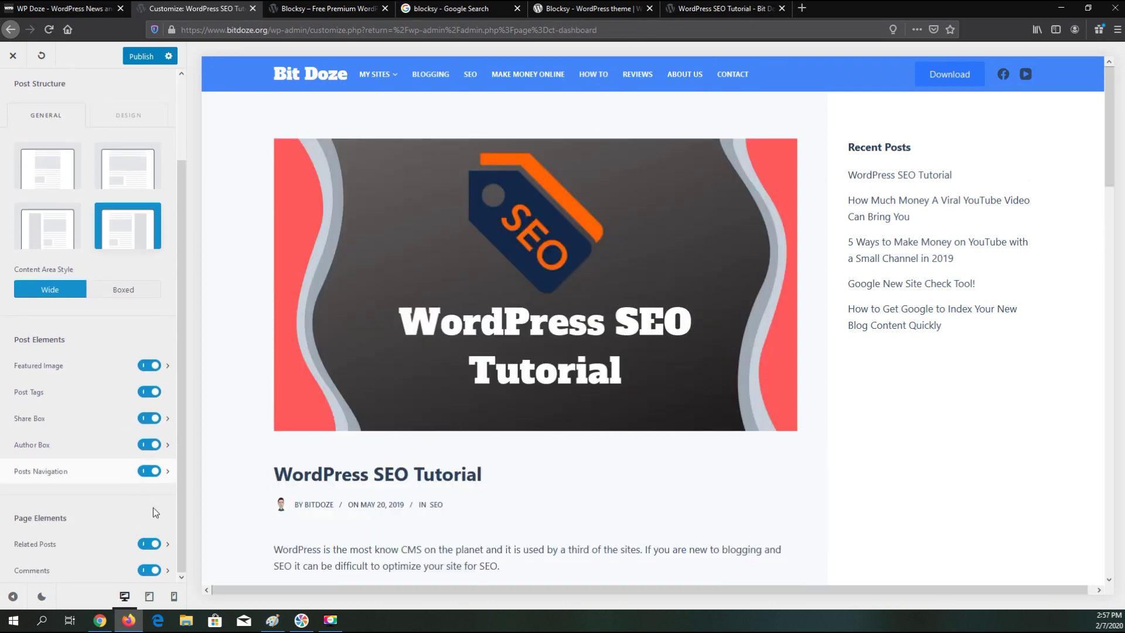
scroll(424, 465, down, 6)
scroll(406, 454, down, 3)
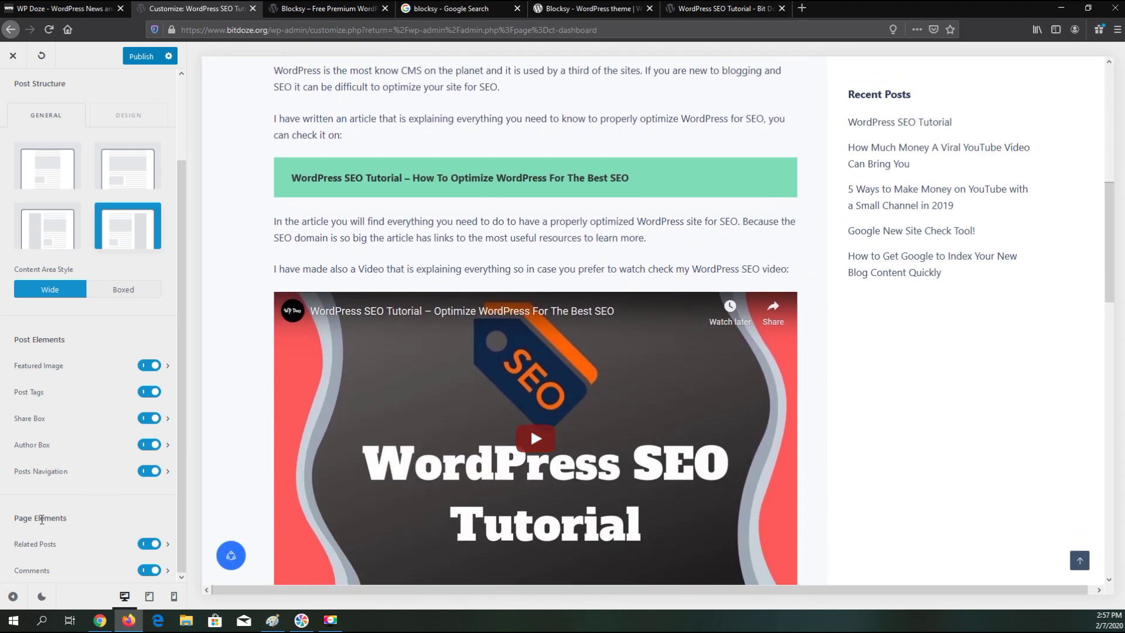
scroll(388, 419, down, 7)
scroll(511, 420, down, 4)
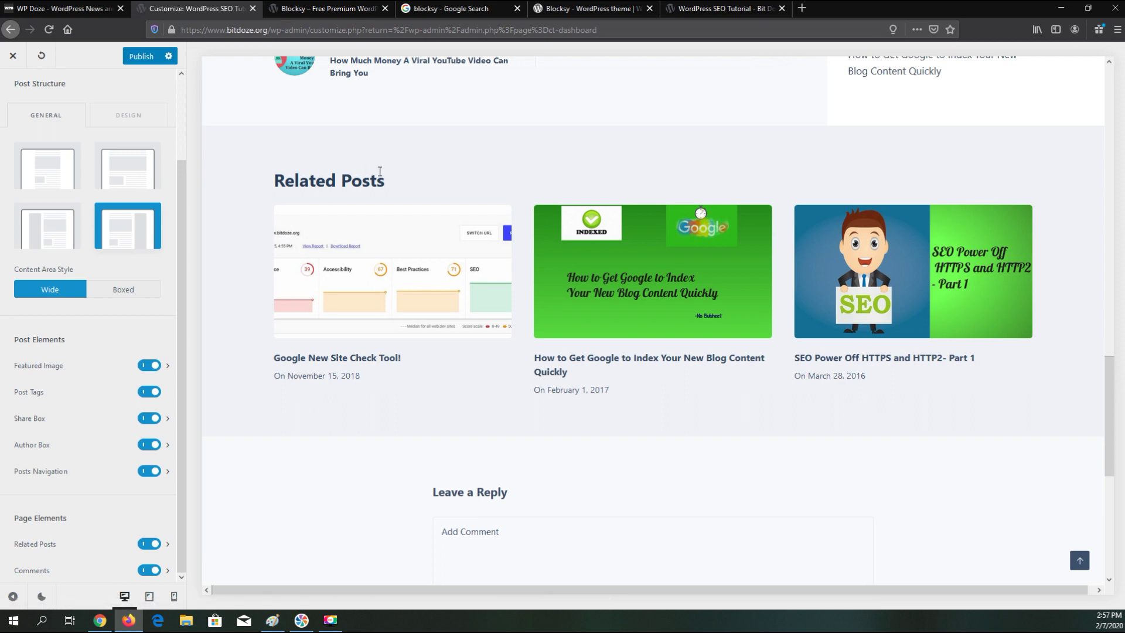
scroll(480, 299, up, 2)
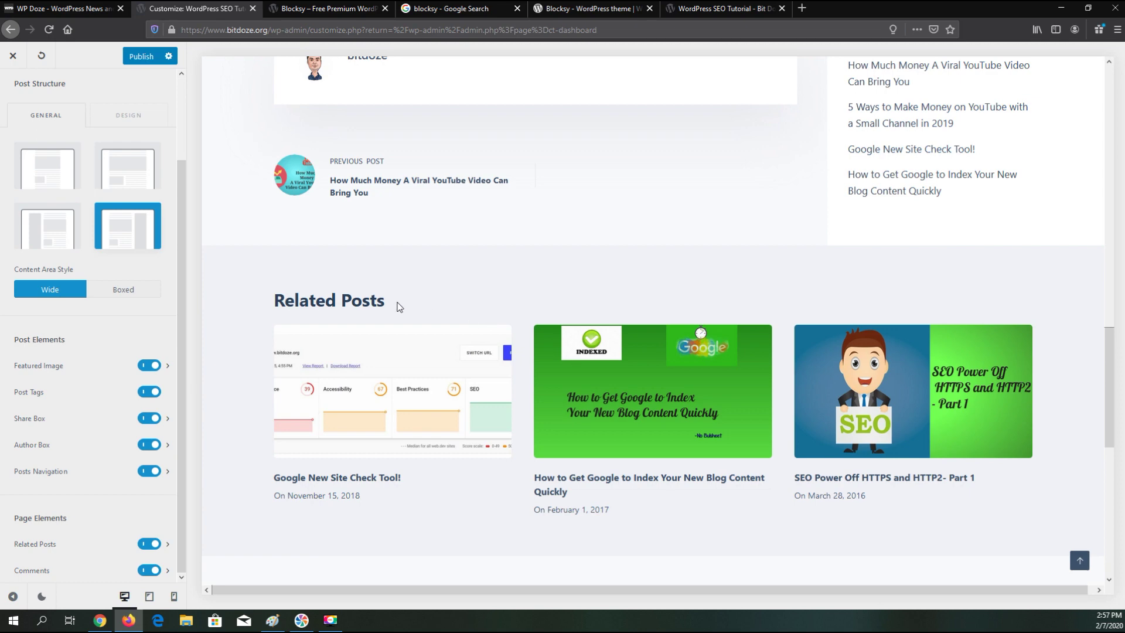
scroll(311, 319, down, 4)
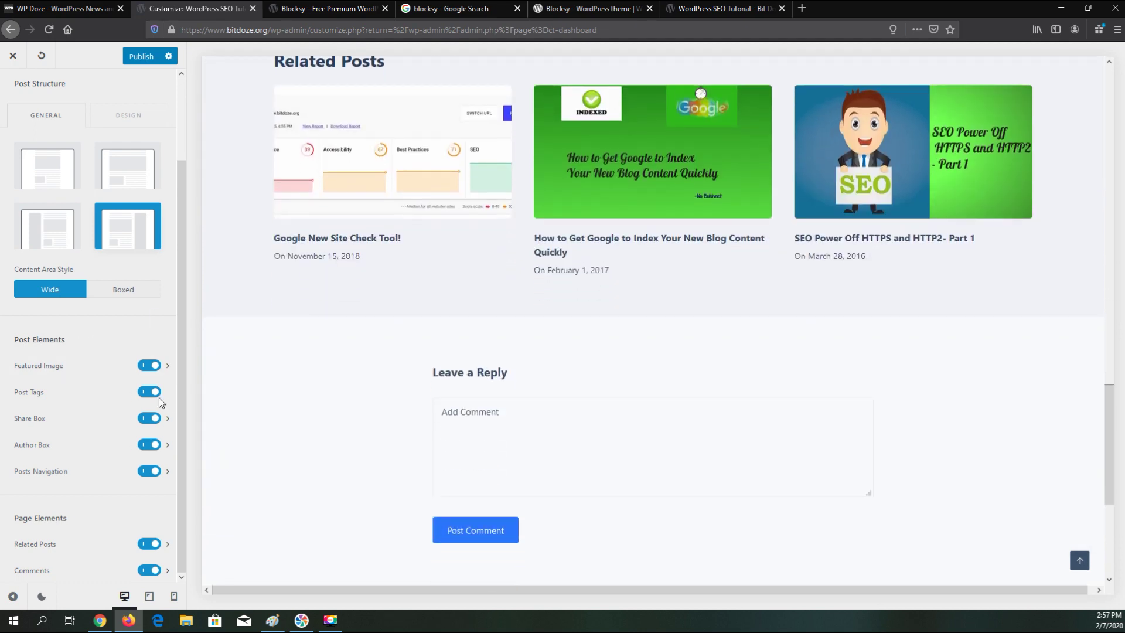
scroll(158, 397, up, 3)
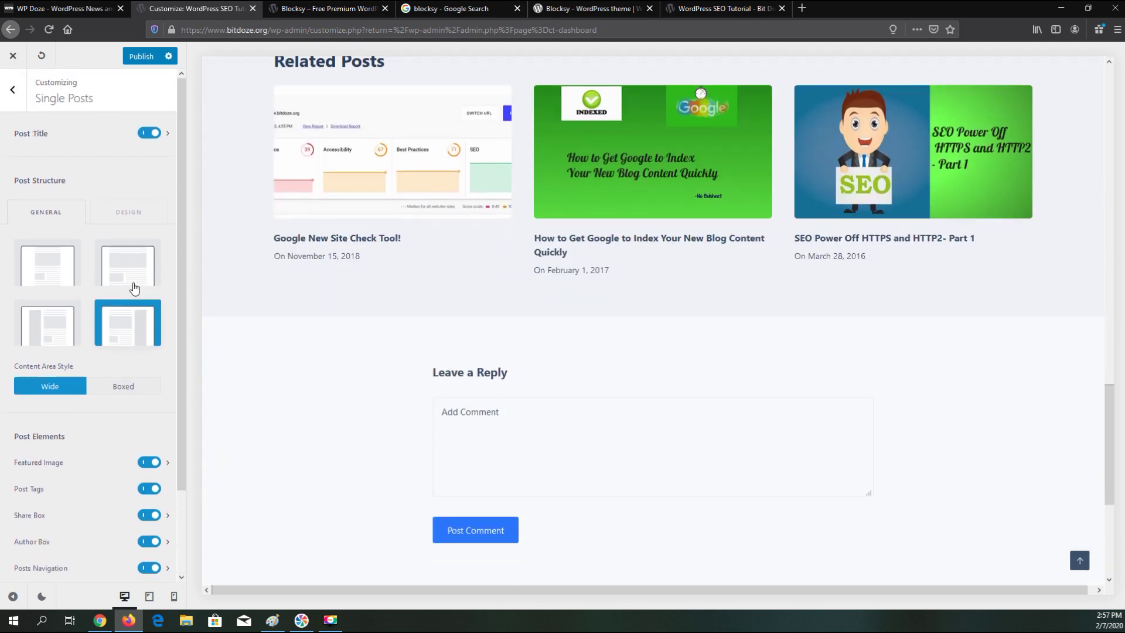
scroll(128, 281, down, 3)
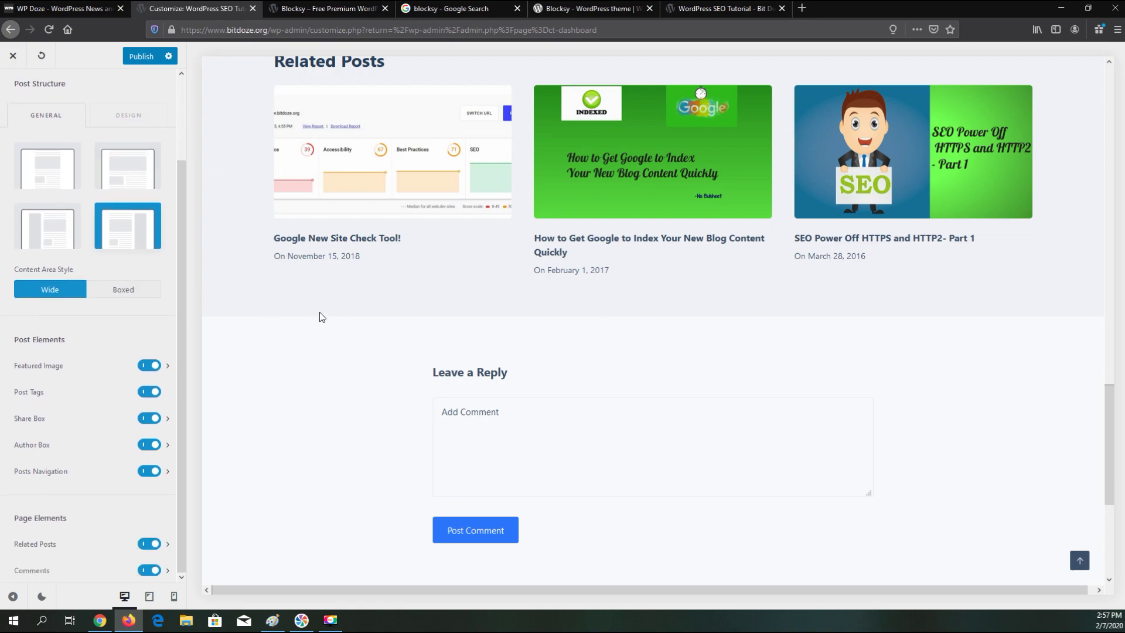
scroll(338, 339, up, 15)
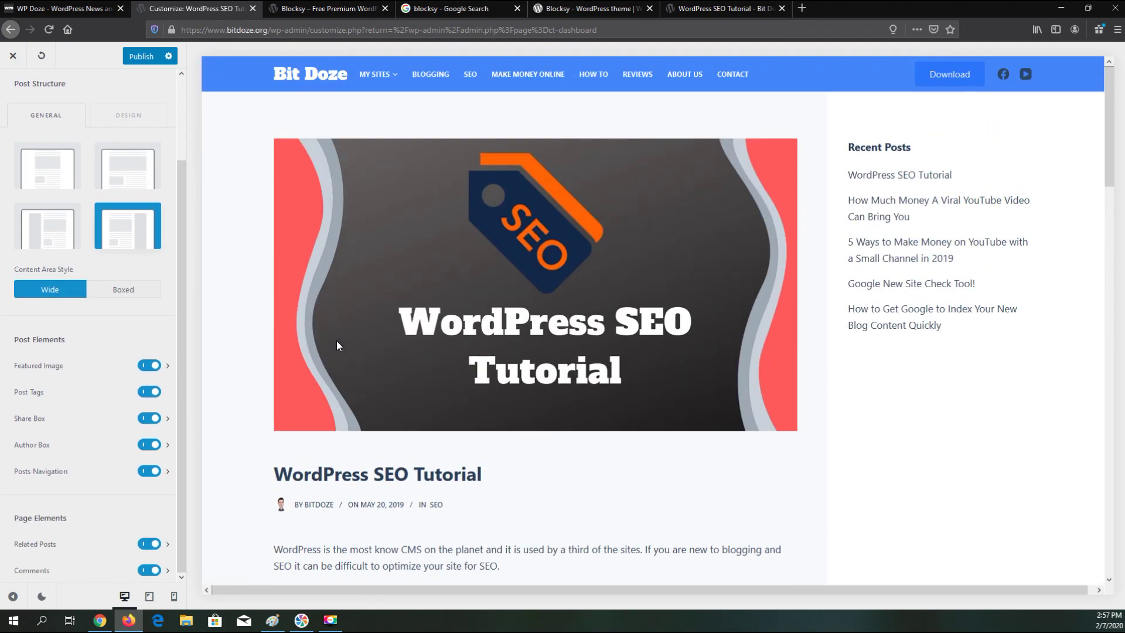
scroll(336, 340, down, 1)
scroll(336, 342, down, 5)
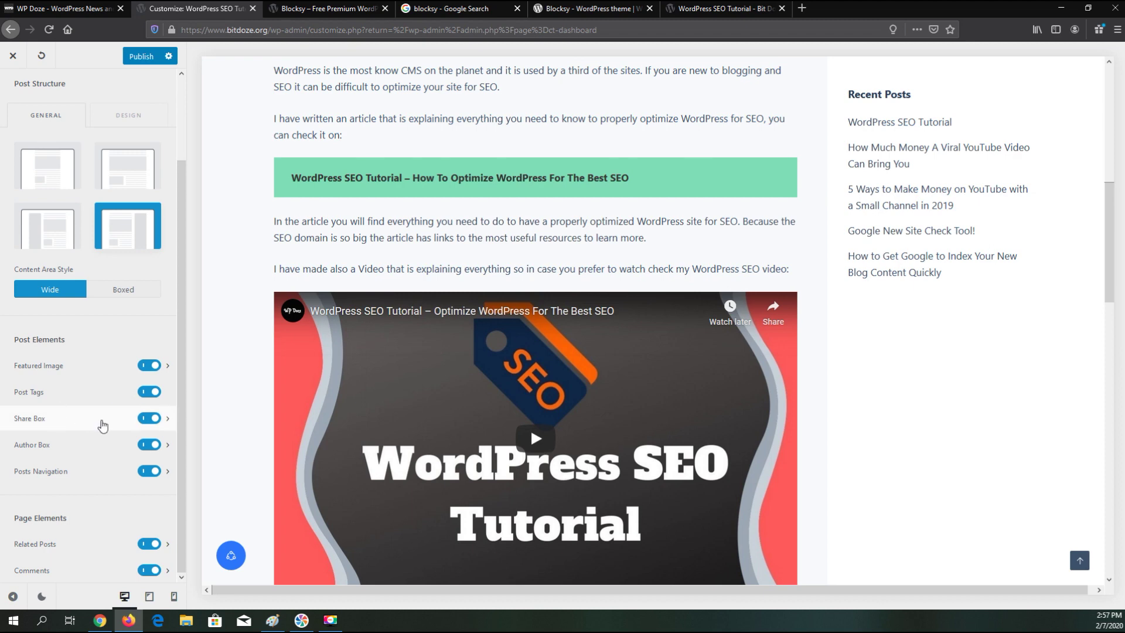
- Re-enable Share Box on single posts and choose its horizontal Type 1 style
click(147, 418)
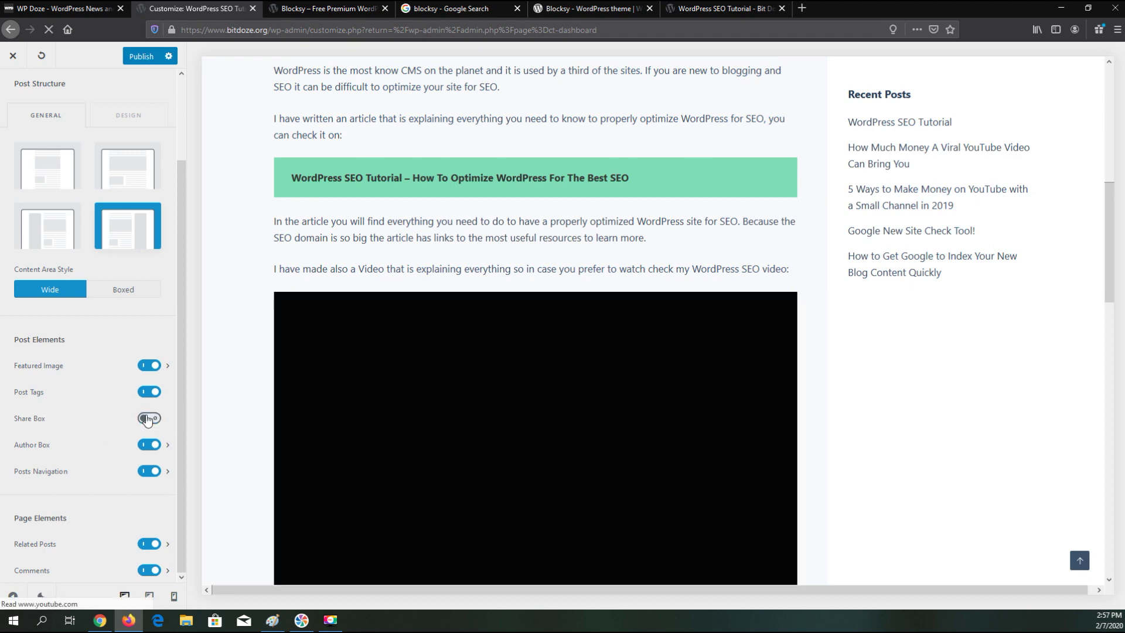
click(147, 419)
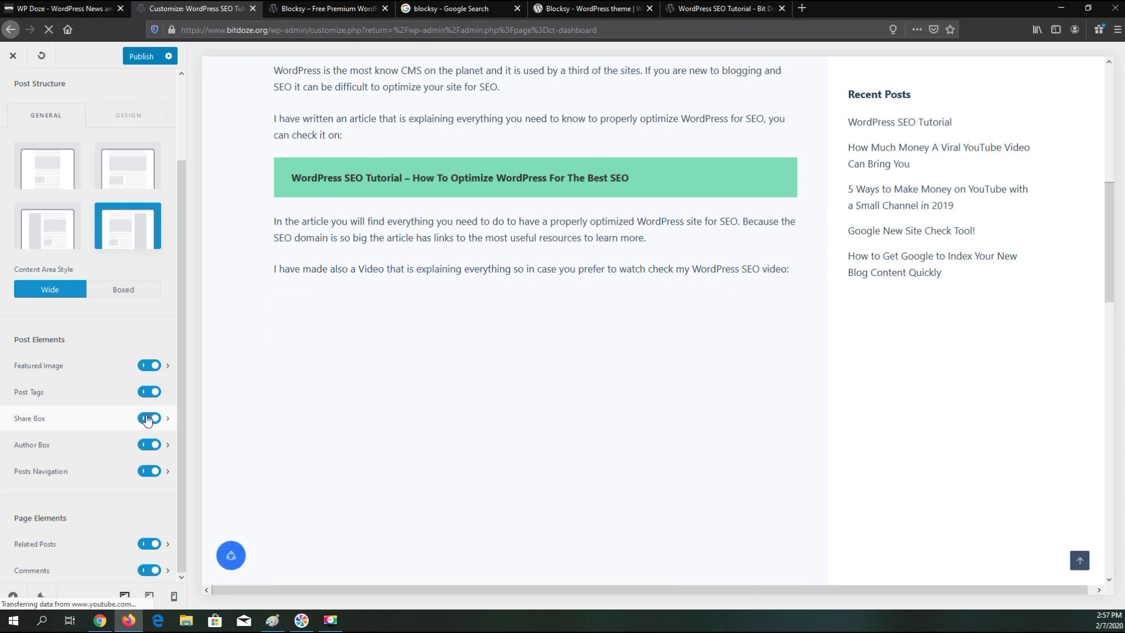
mouse_move(229, 563)
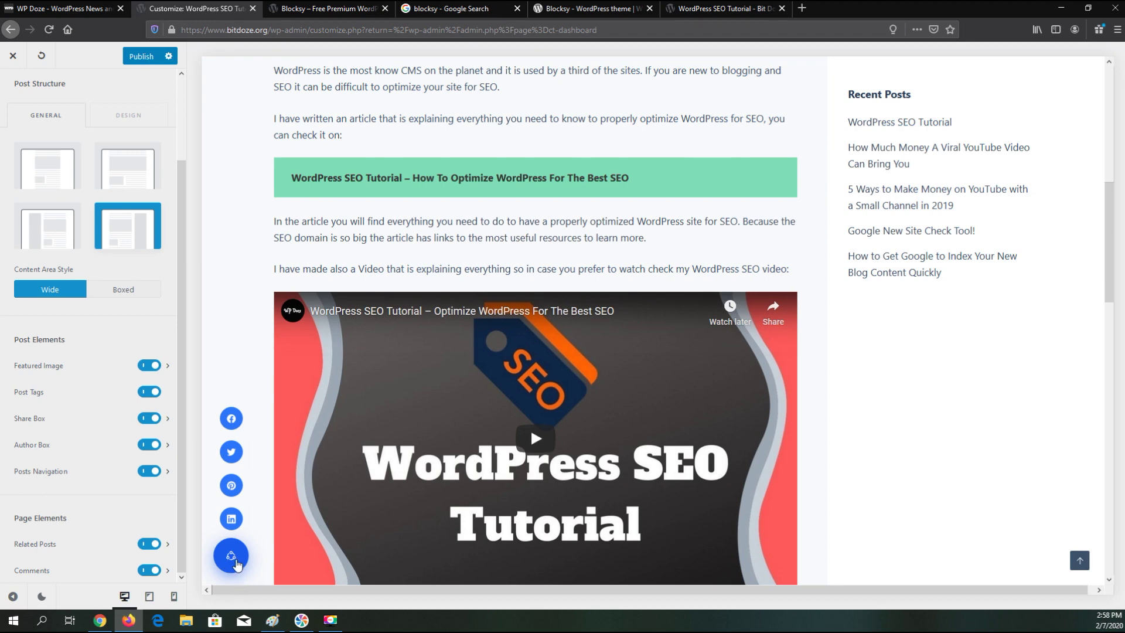
click(80, 418)
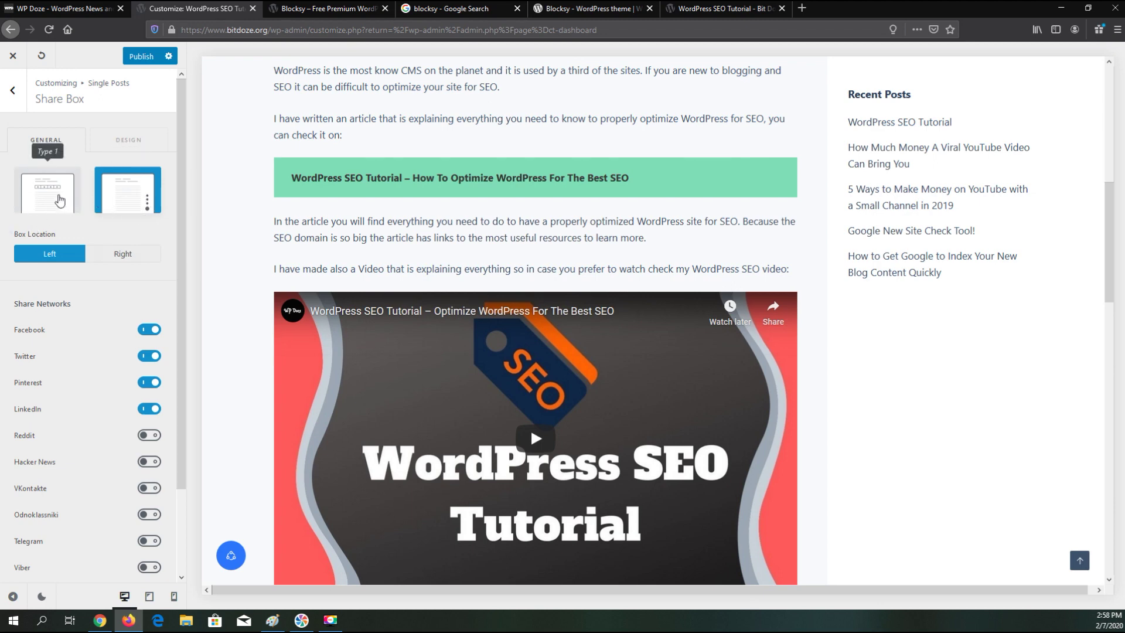
click(58, 200)
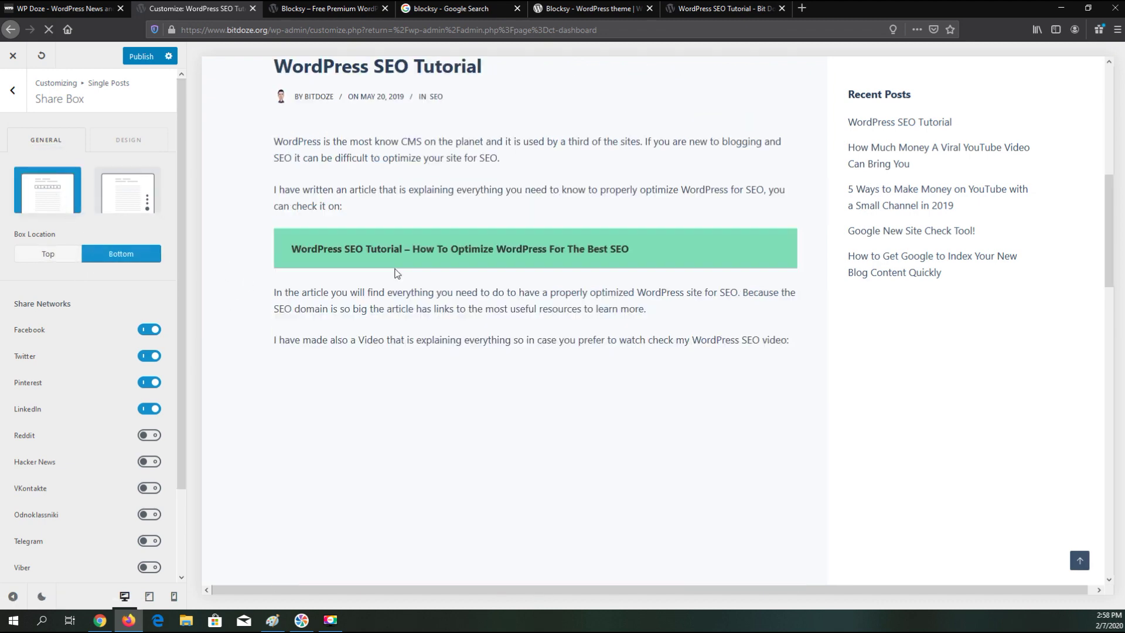
- Look over the share box Design tab, then return to its General options
scroll(487, 243, down, 2)
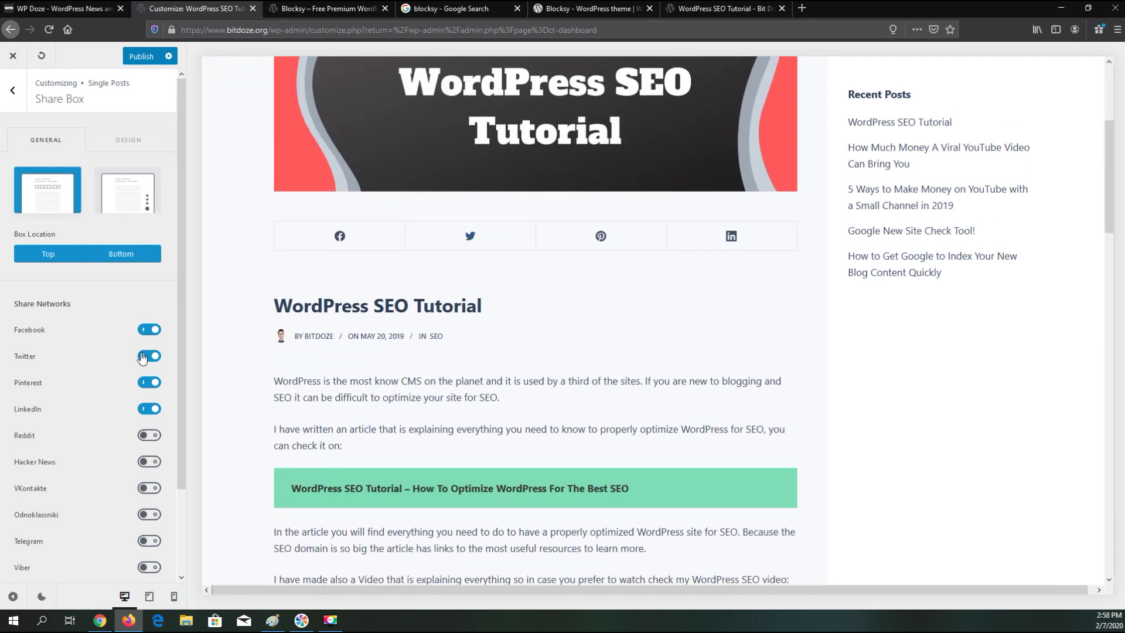
click(128, 140)
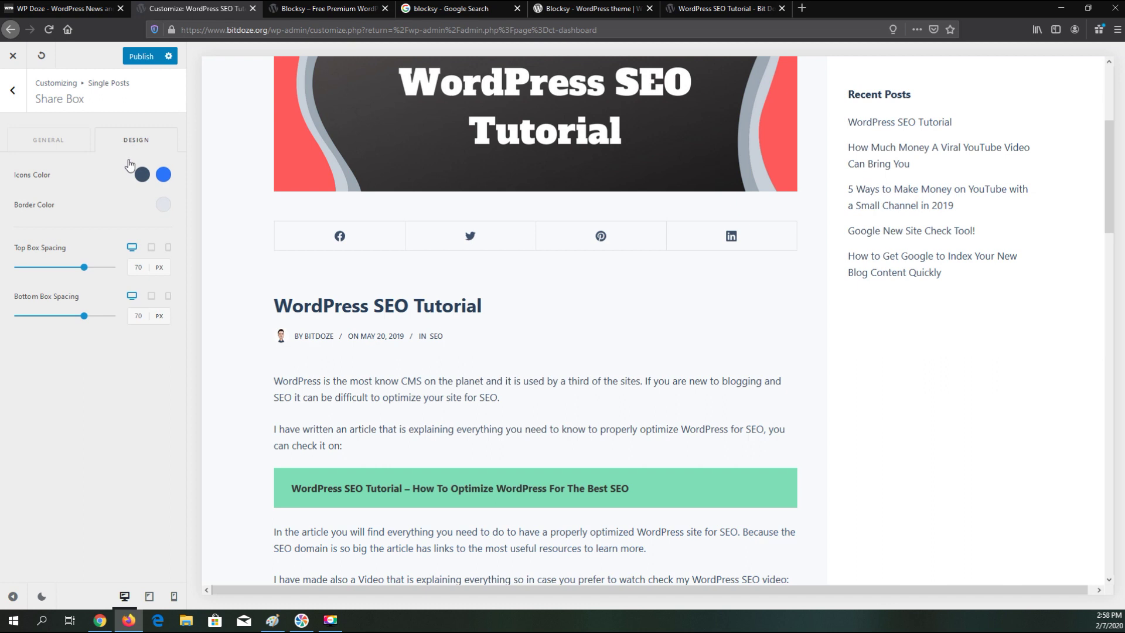
click(44, 142)
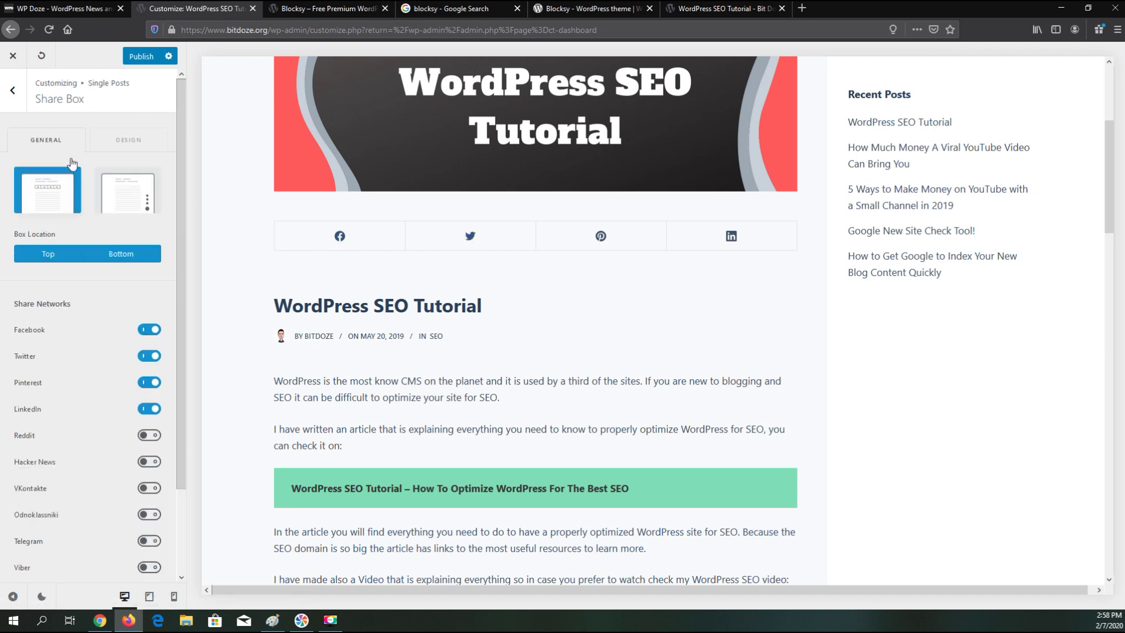
scroll(76, 375, down, 1)
scroll(78, 376, down, 1)
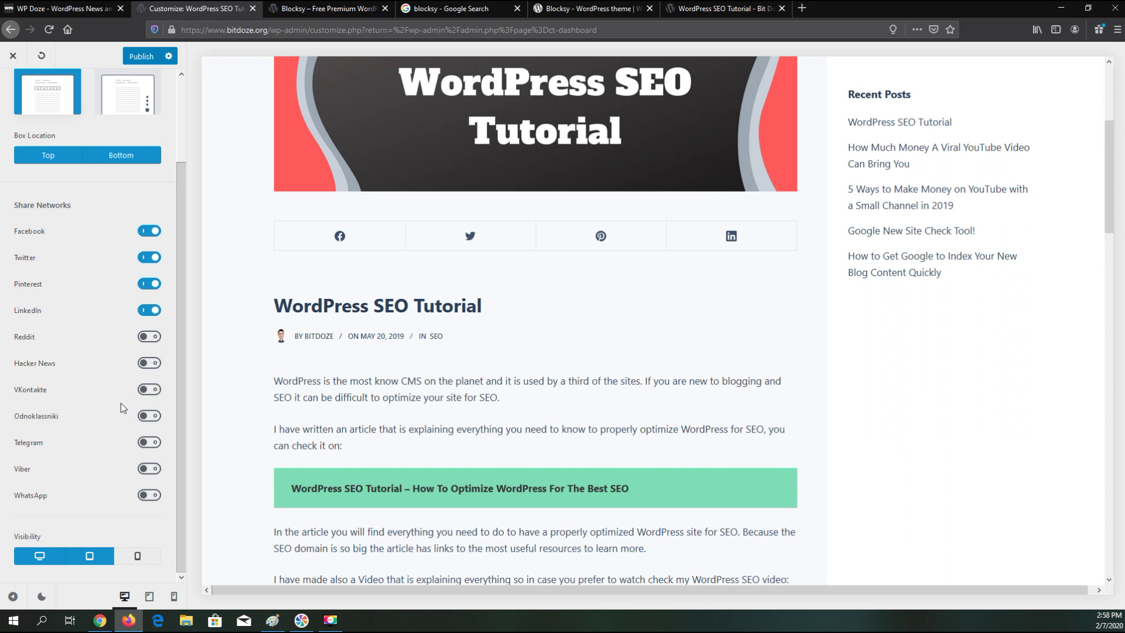
scroll(62, 355, up, 2)
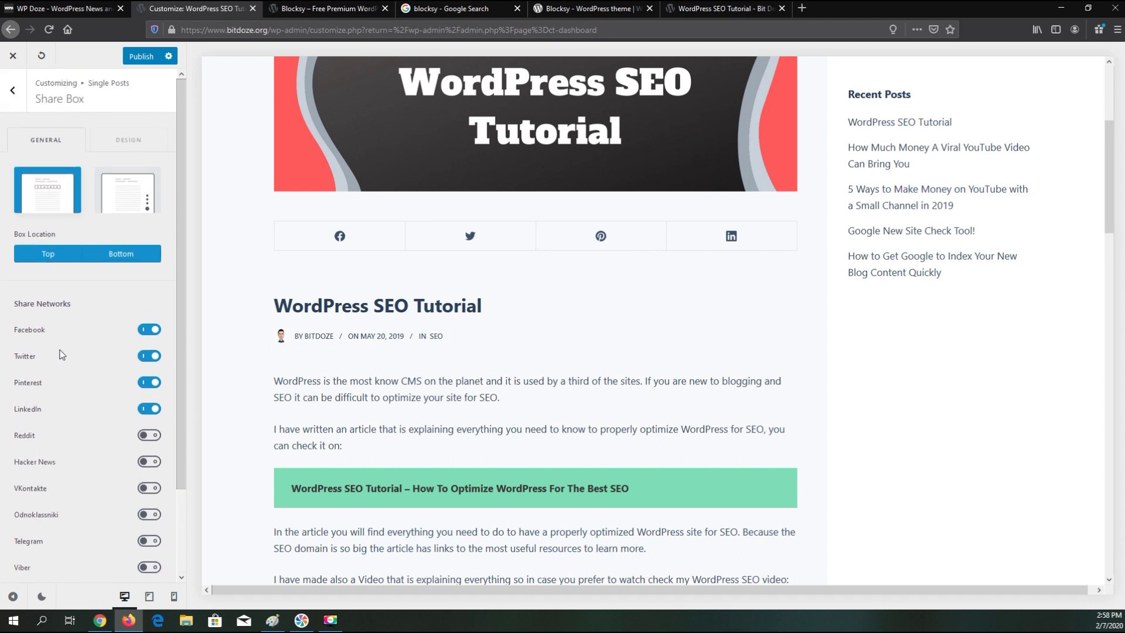
- Back out through Single Posts to the main Customizer list and open the Categories settings
click(13, 97)
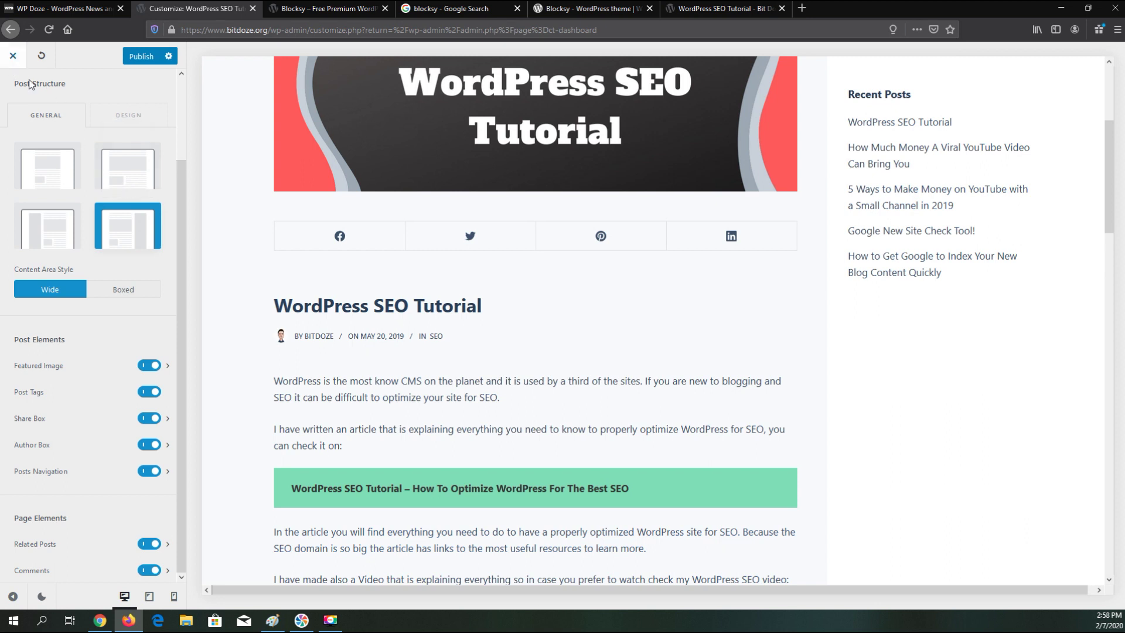
scroll(72, 144, up, 1)
scroll(72, 144, up, 2)
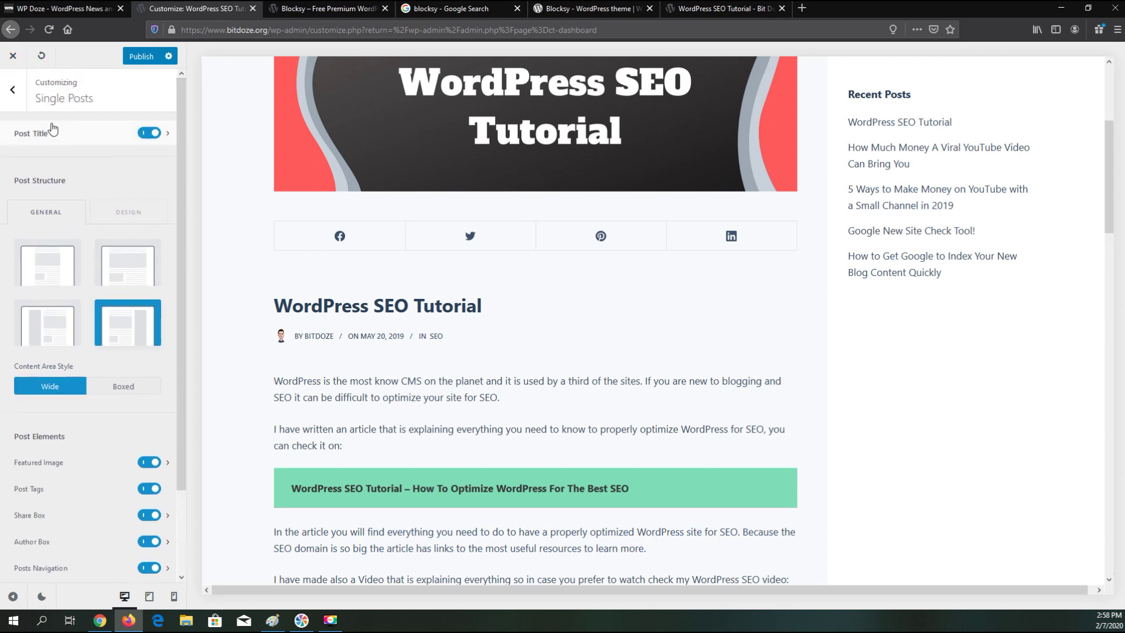
click(13, 84)
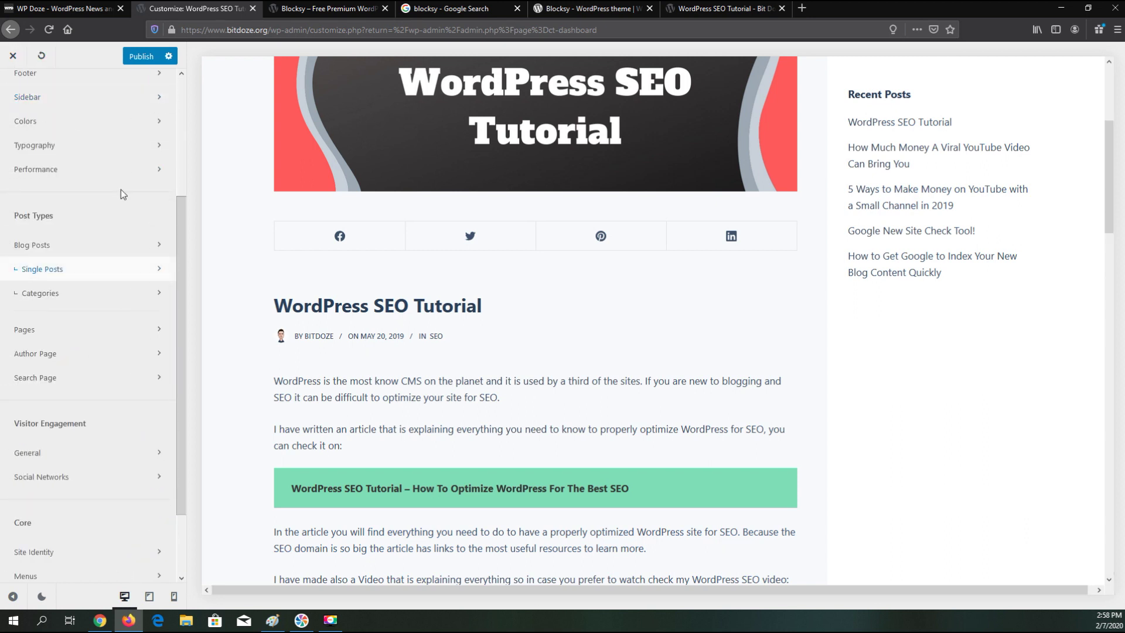
click(53, 294)
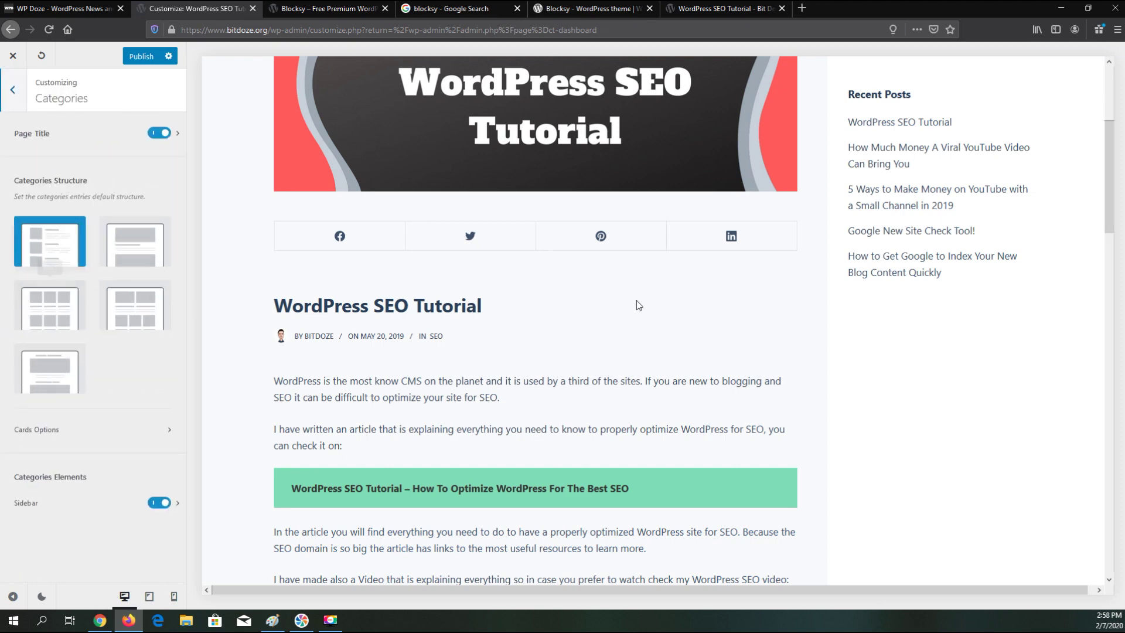
- Preview the Make Money Online category, trying Classic and then a three-column Grid structure
scroll(636, 300, up, 4)
click(527, 79)
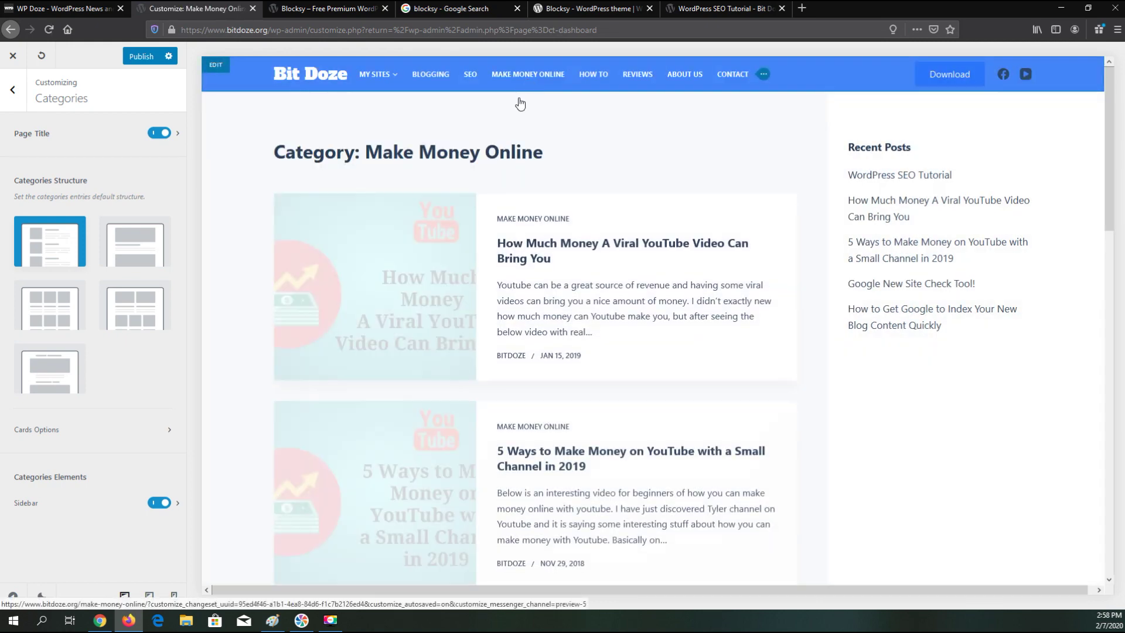
scroll(516, 324, down, 3)
scroll(516, 324, down, 2)
scroll(511, 327, up, 4)
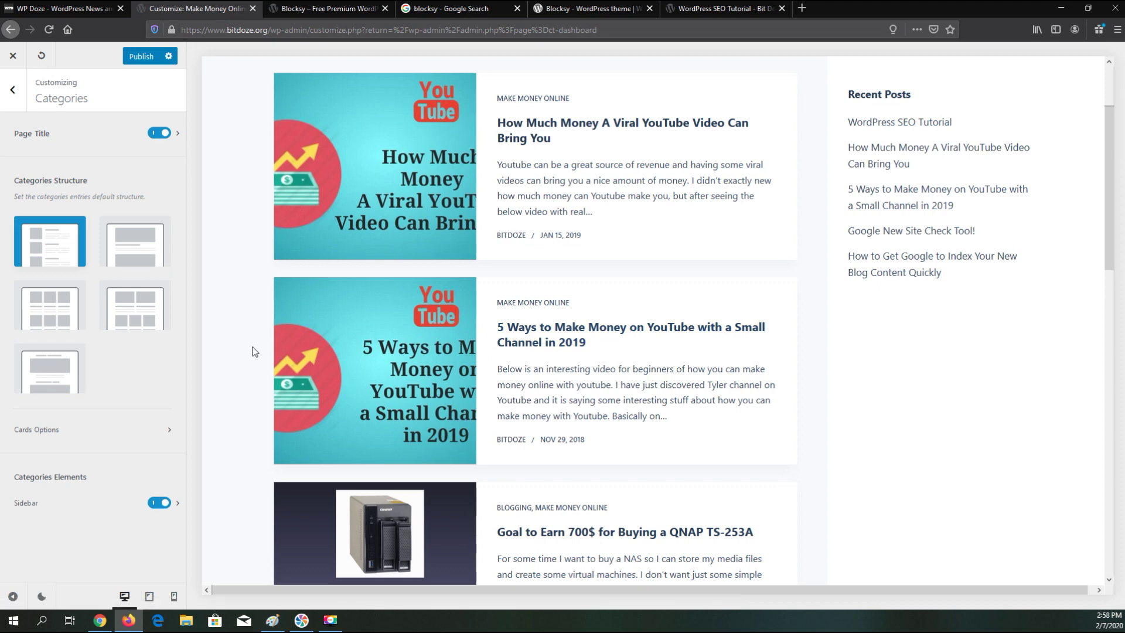
click(126, 260)
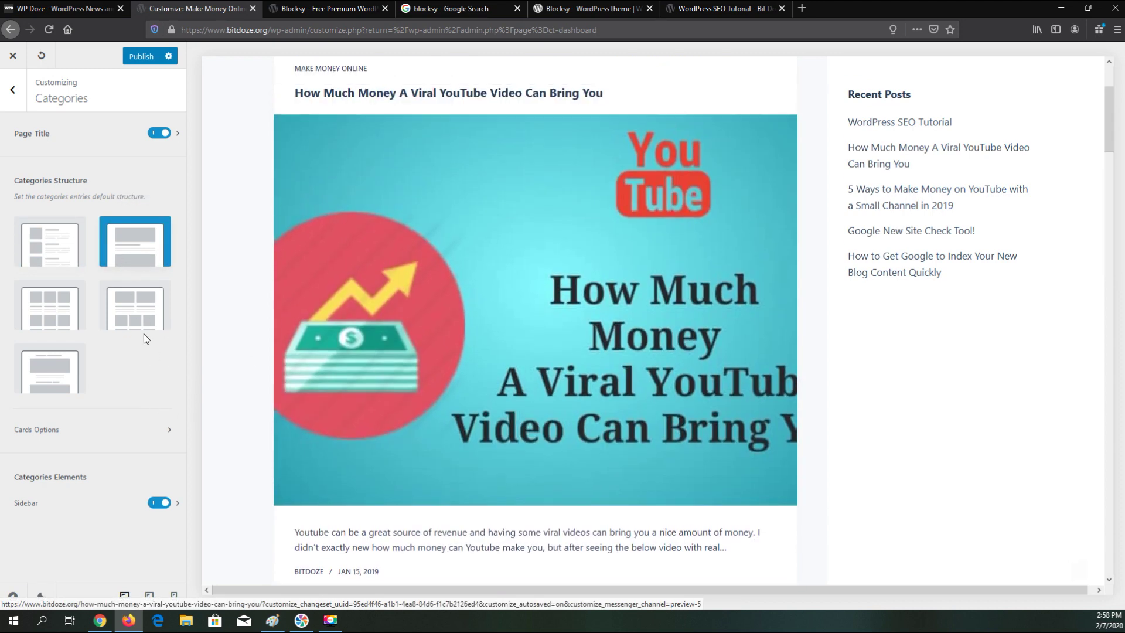
click(49, 302)
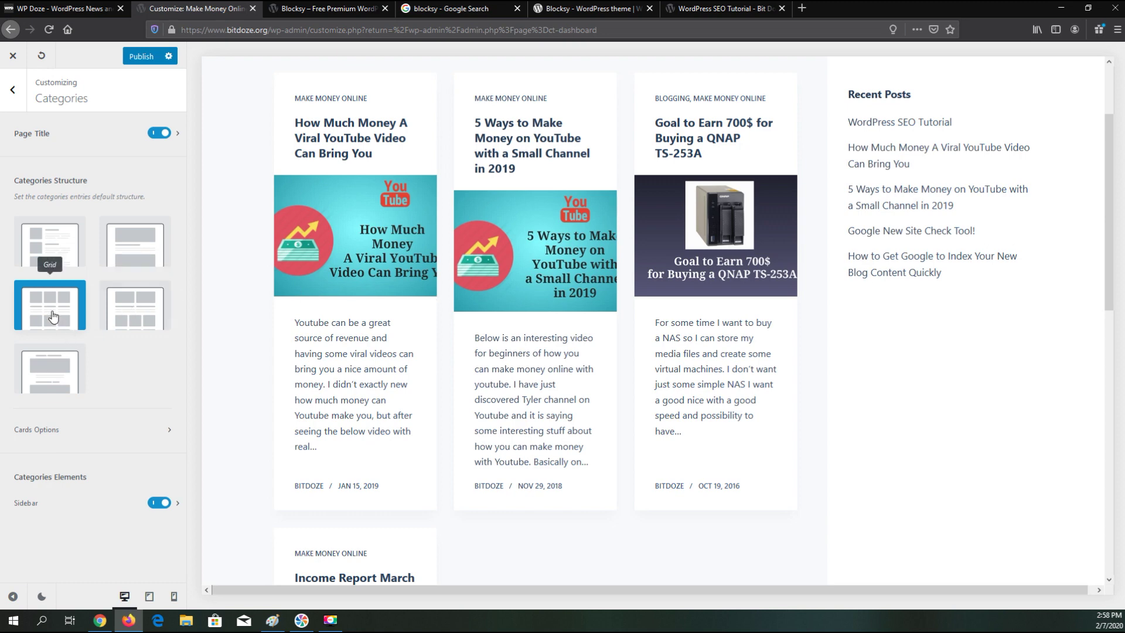
- Look over the Cards Options General and Design tabs, then set category posts to the list layout
click(149, 430)
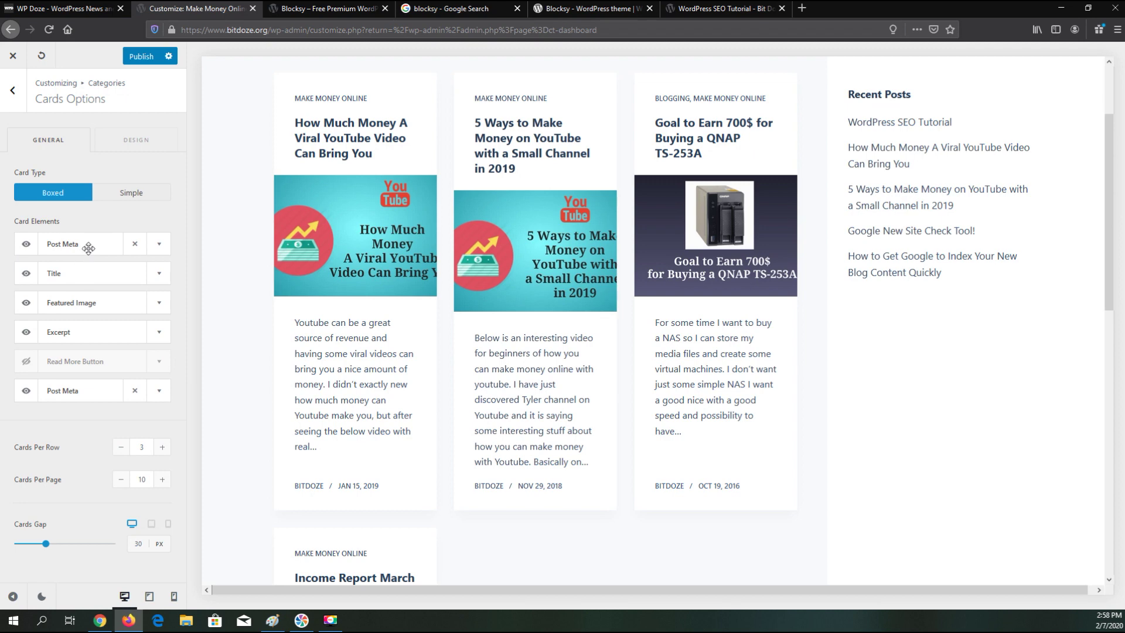
scroll(451, 217, up, 2)
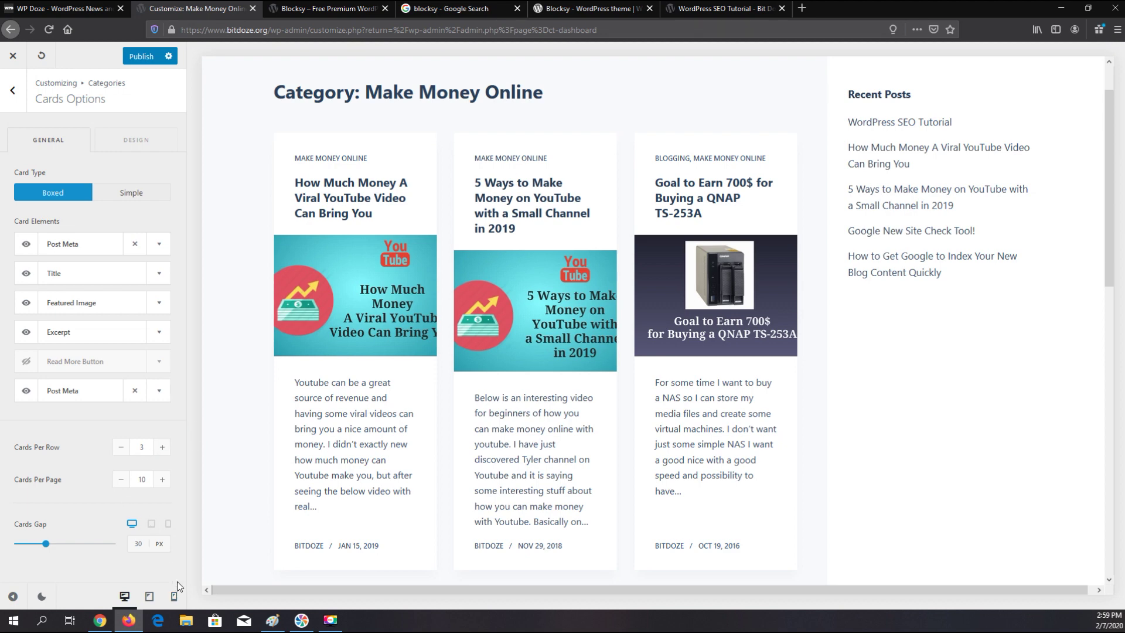
click(141, 141)
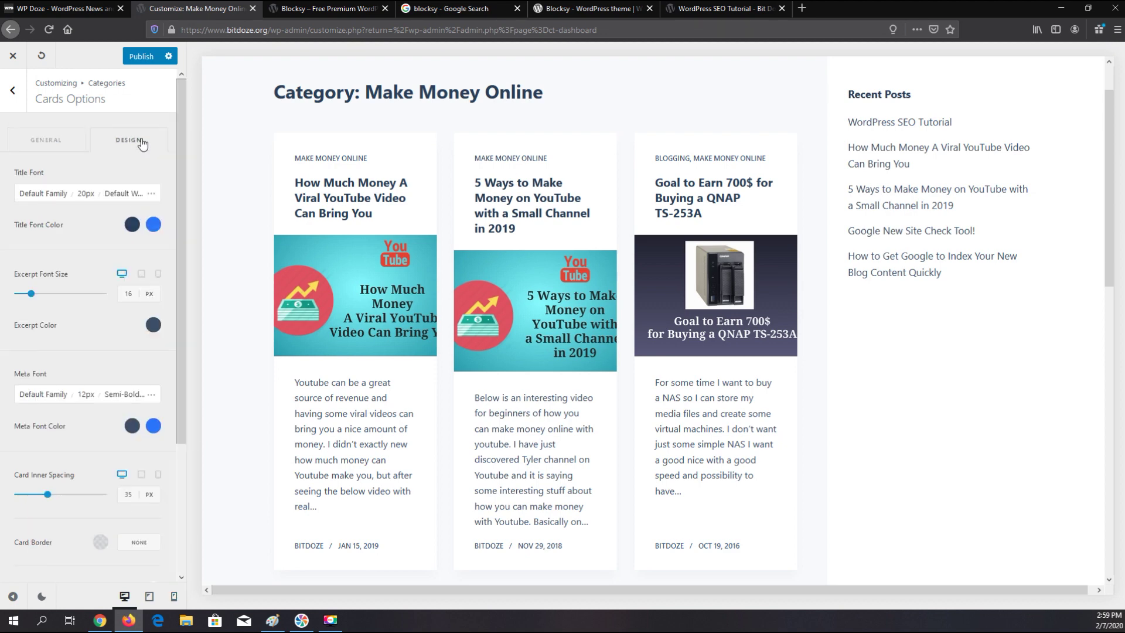
click(11, 92)
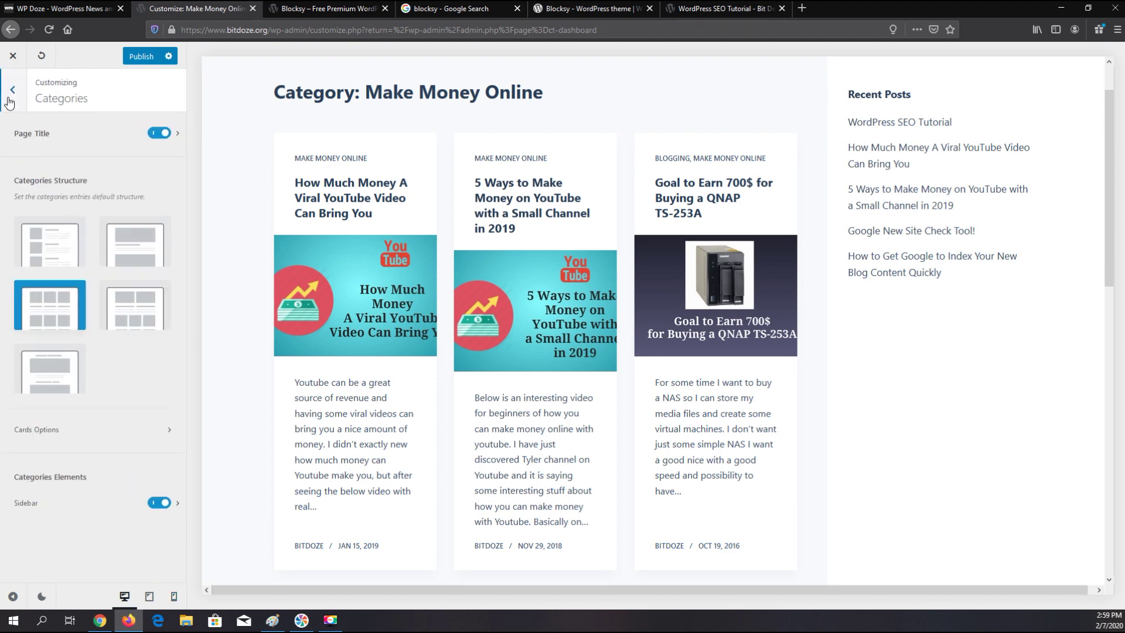
click(84, 229)
- Look through the Pages and Author Page settings from the main Customizer list
click(11, 91)
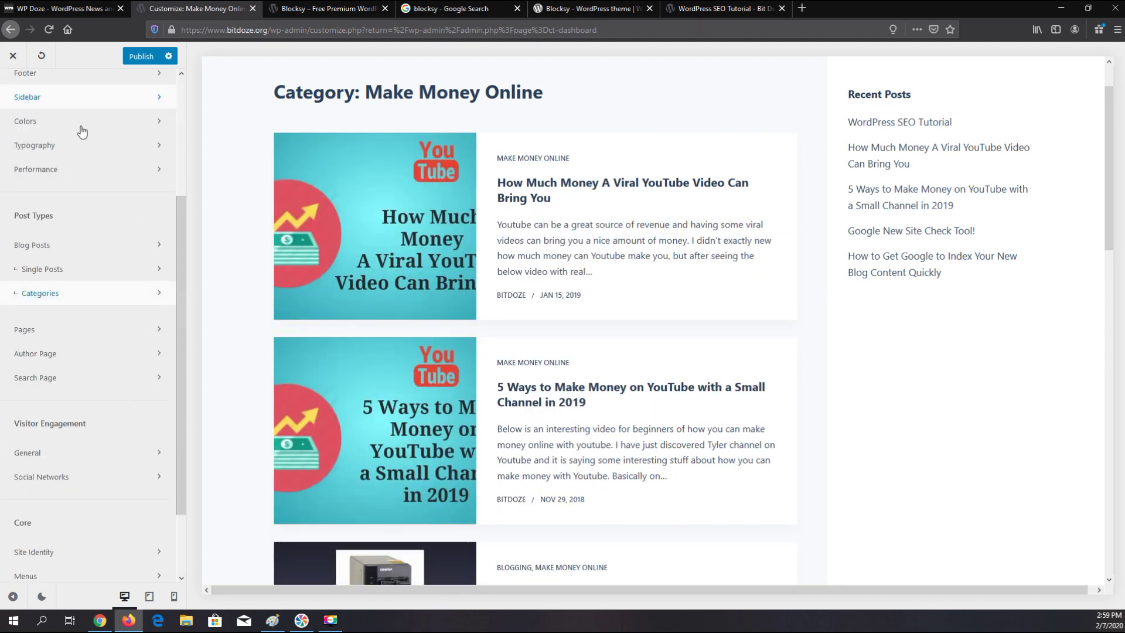
scroll(101, 252, down, 1)
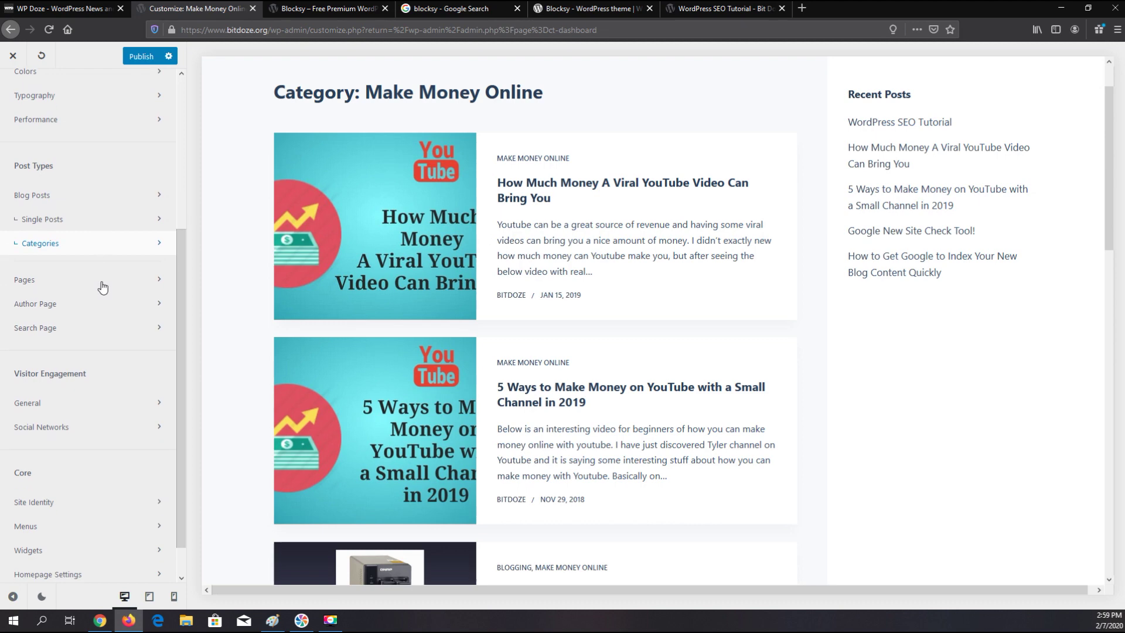
click(63, 275)
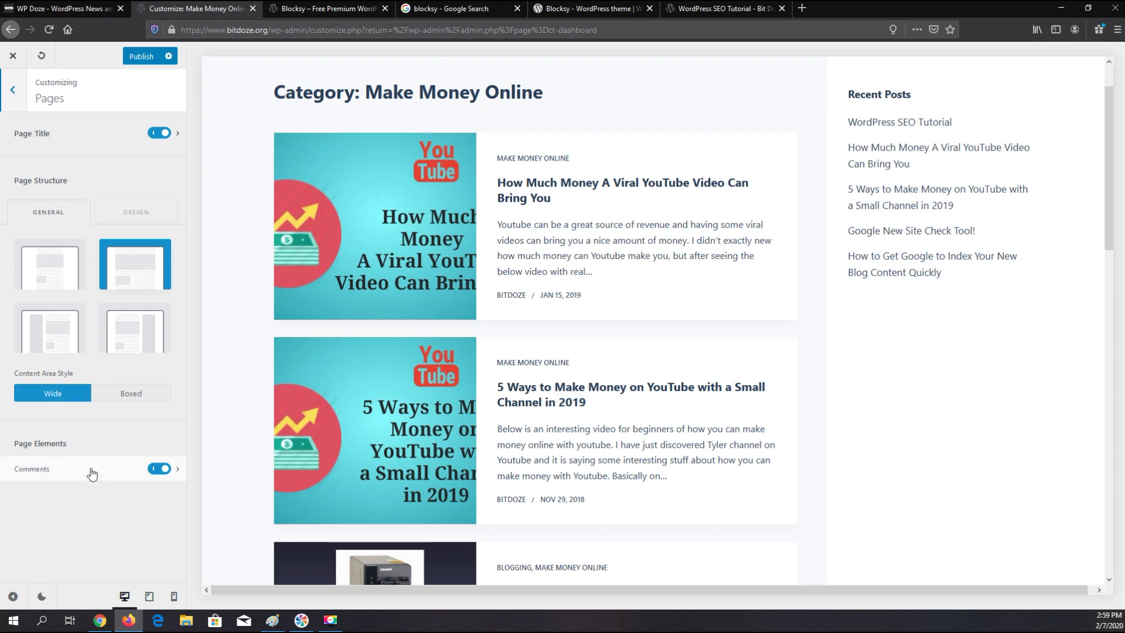
click(12, 92)
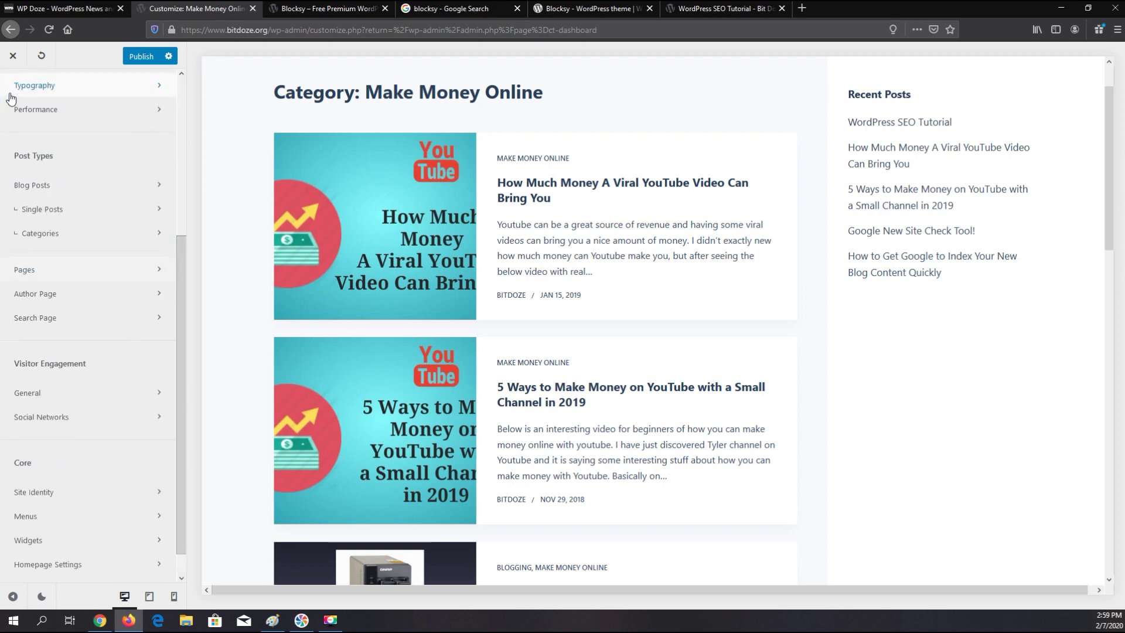
click(59, 295)
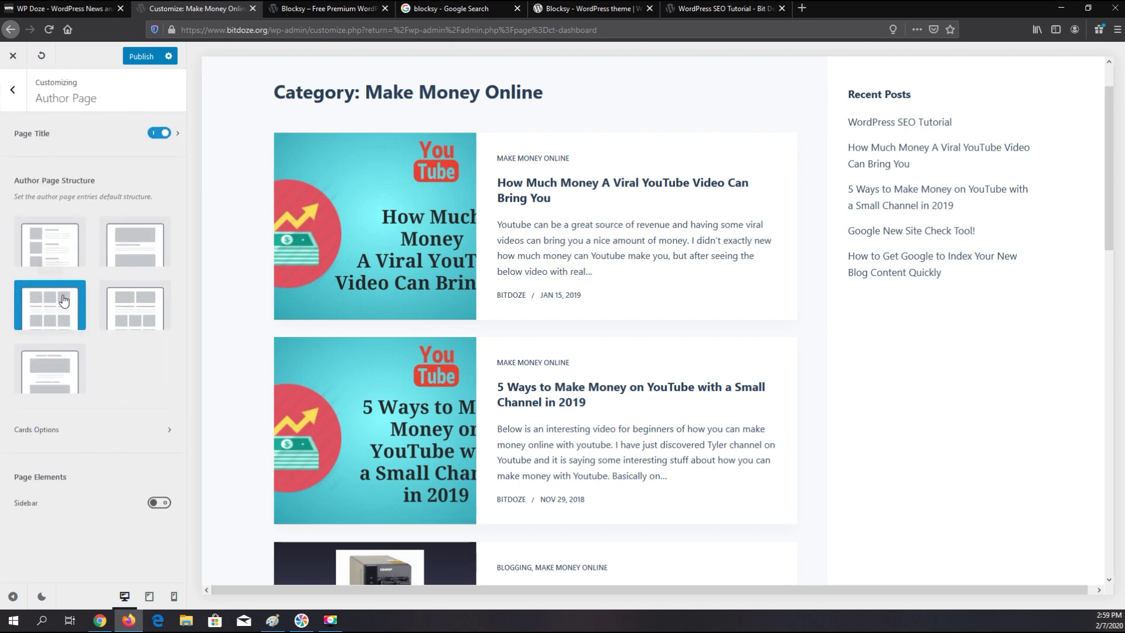
click(12, 94)
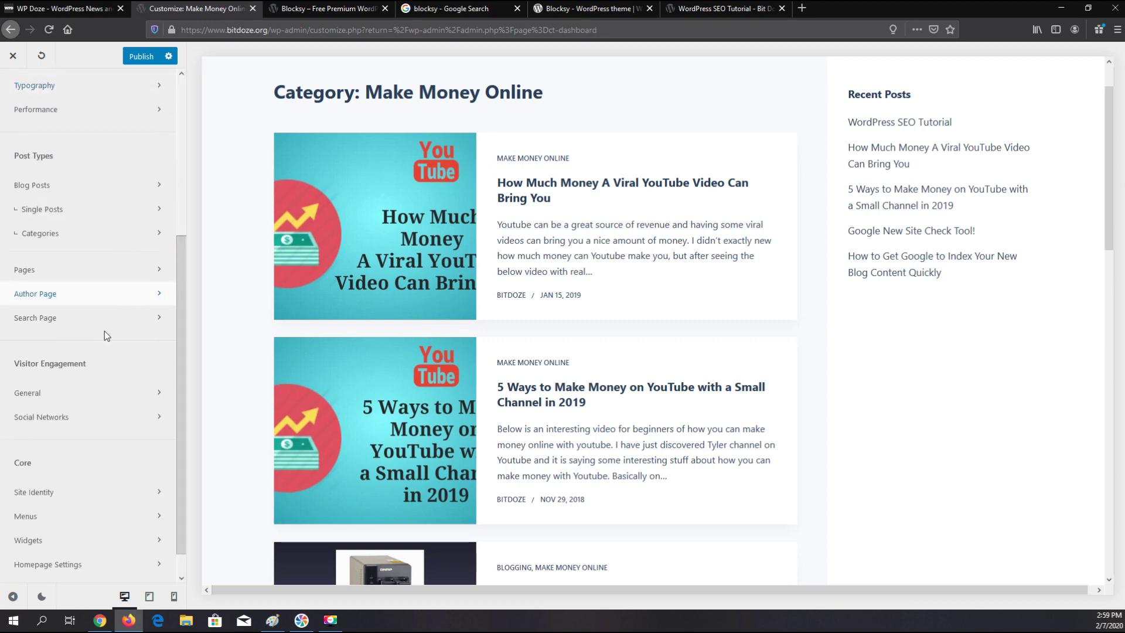
- In Search Page settings, try another layout, then restore Grid for search results
click(86, 326)
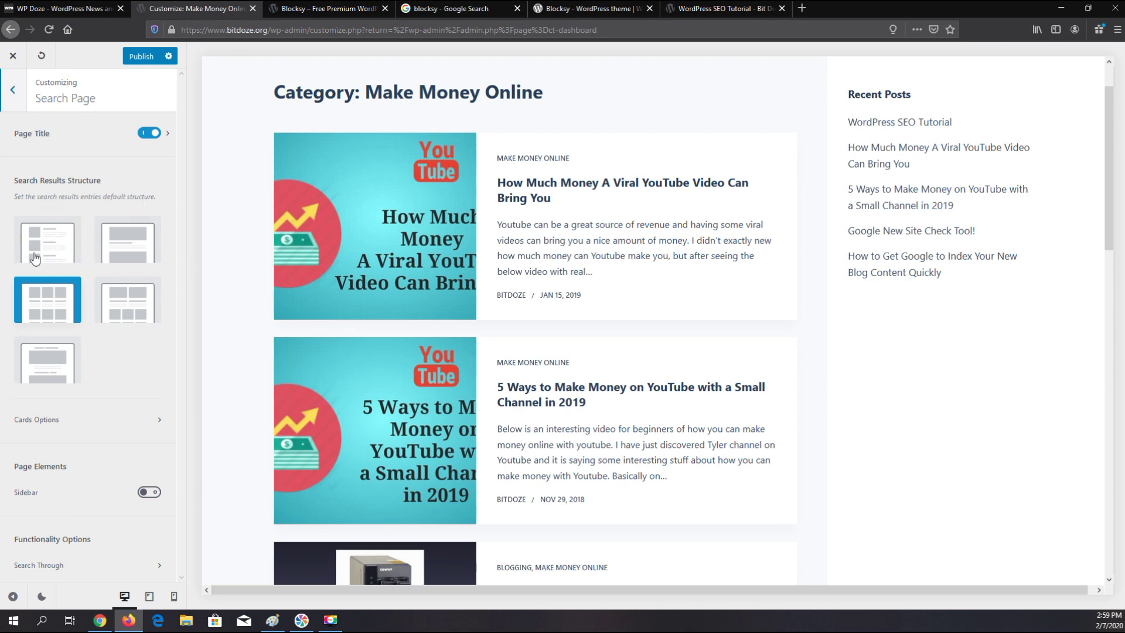
click(127, 310)
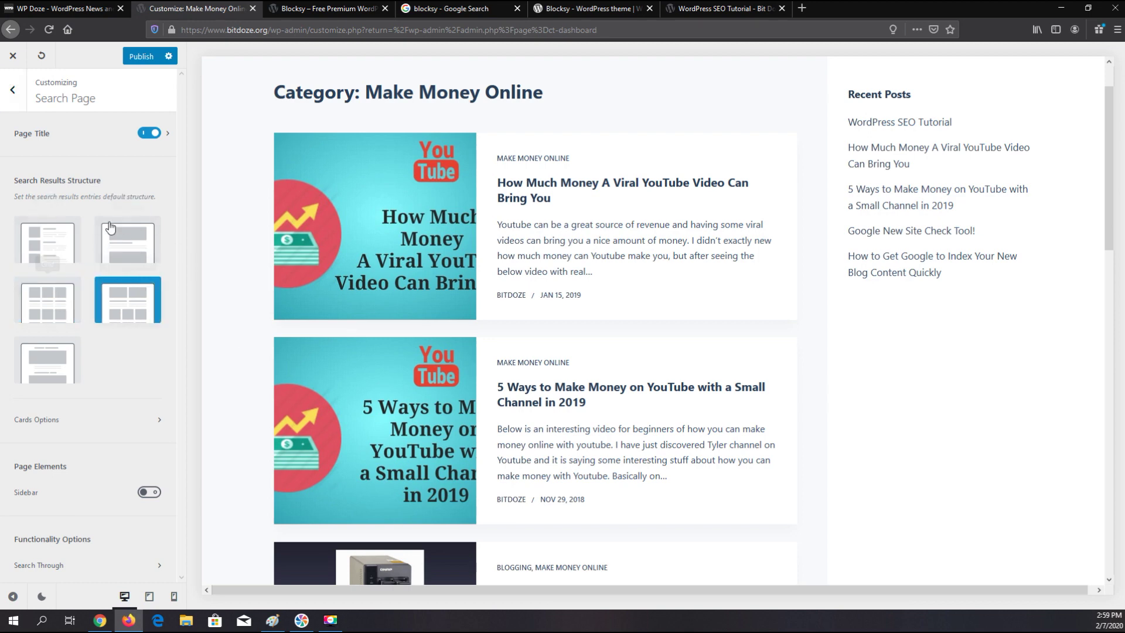
click(53, 315)
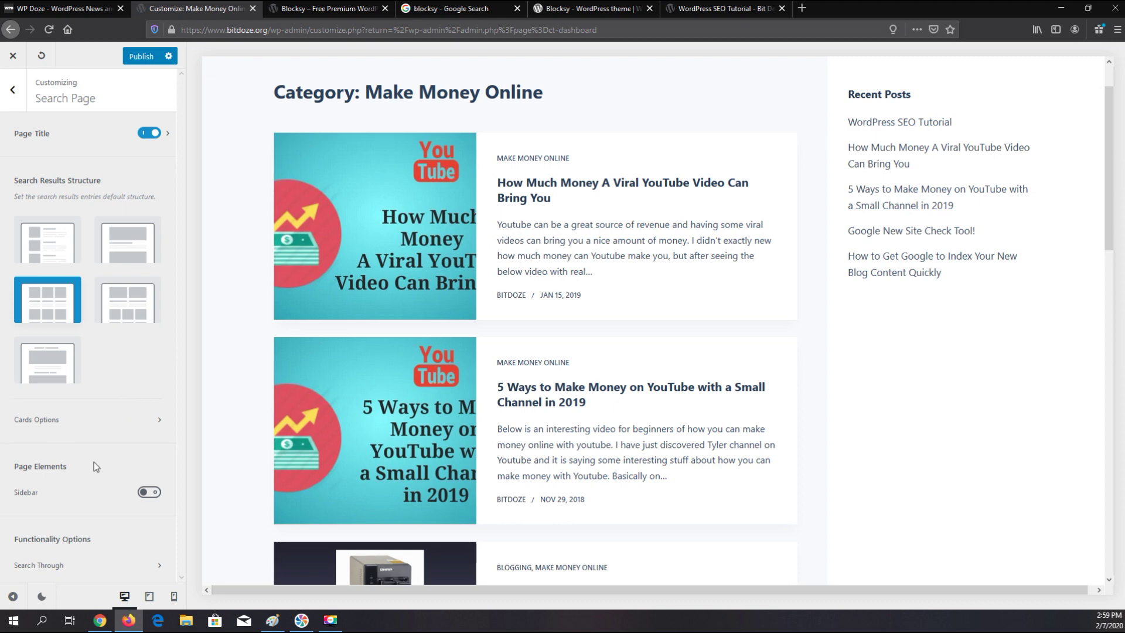
click(17, 92)
scroll(75, 201, down, 1)
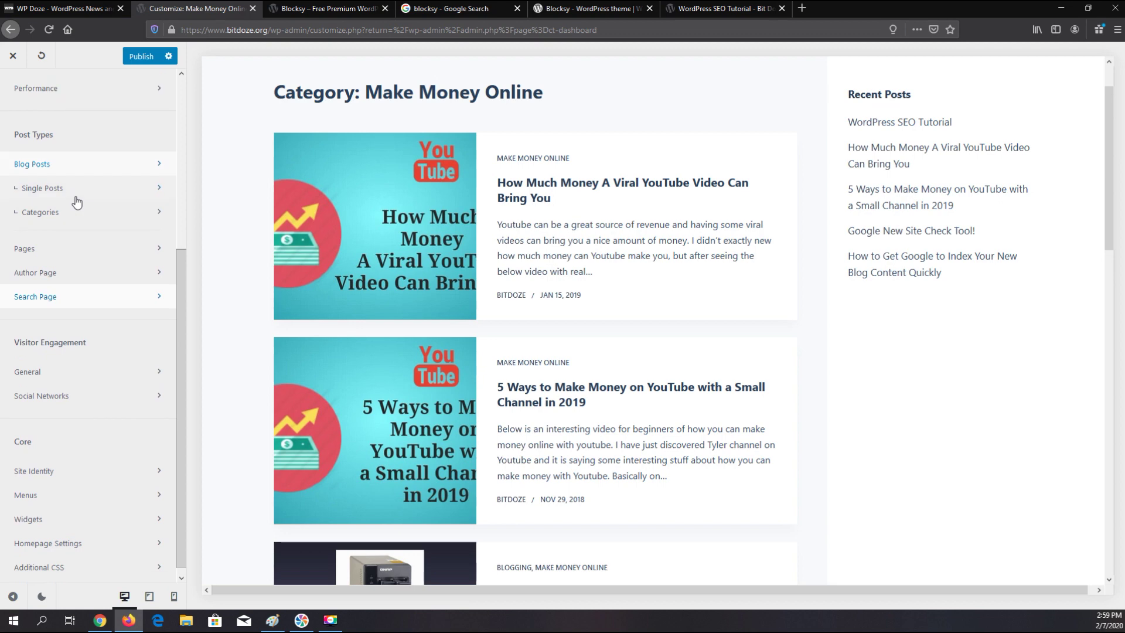
click(85, 371)
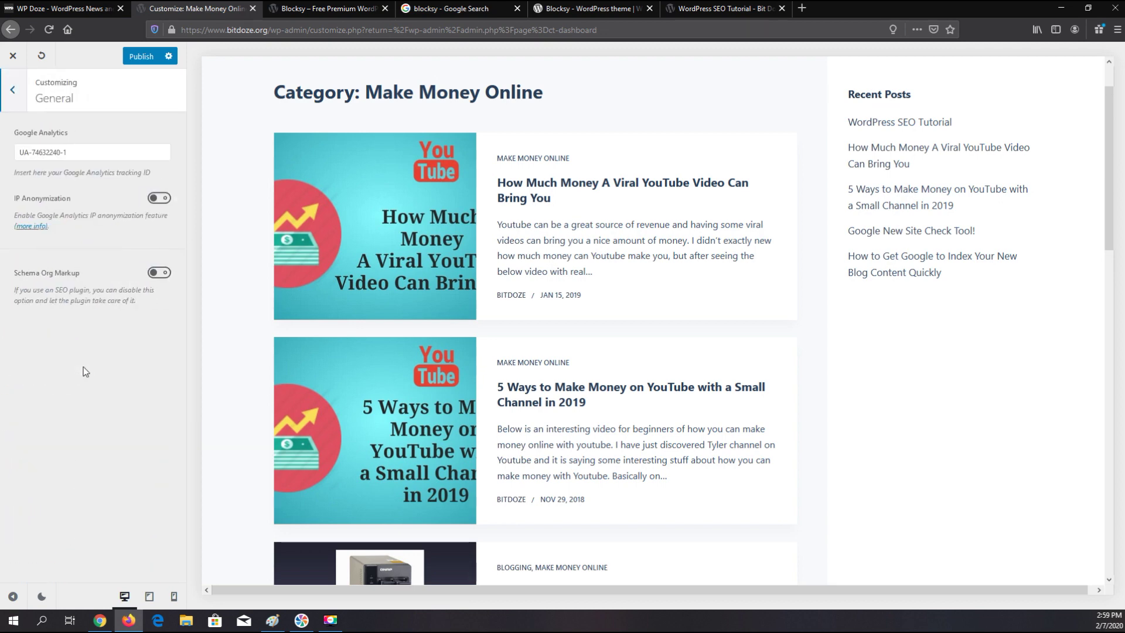
drag(69, 152, 22, 152)
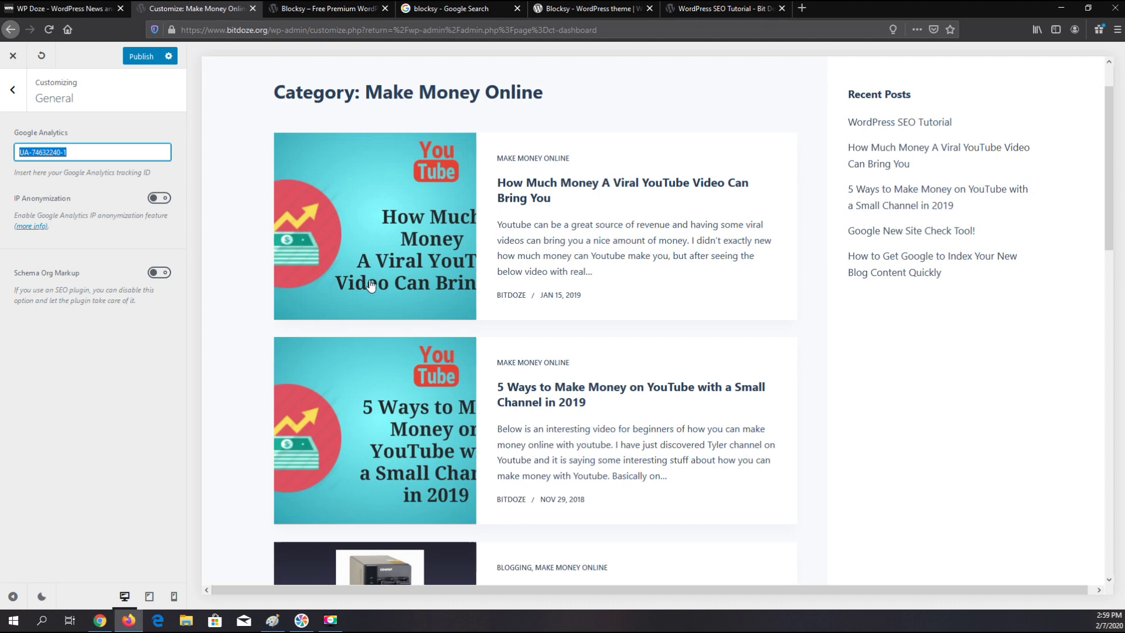
triple_click(104, 156)
click(18, 97)
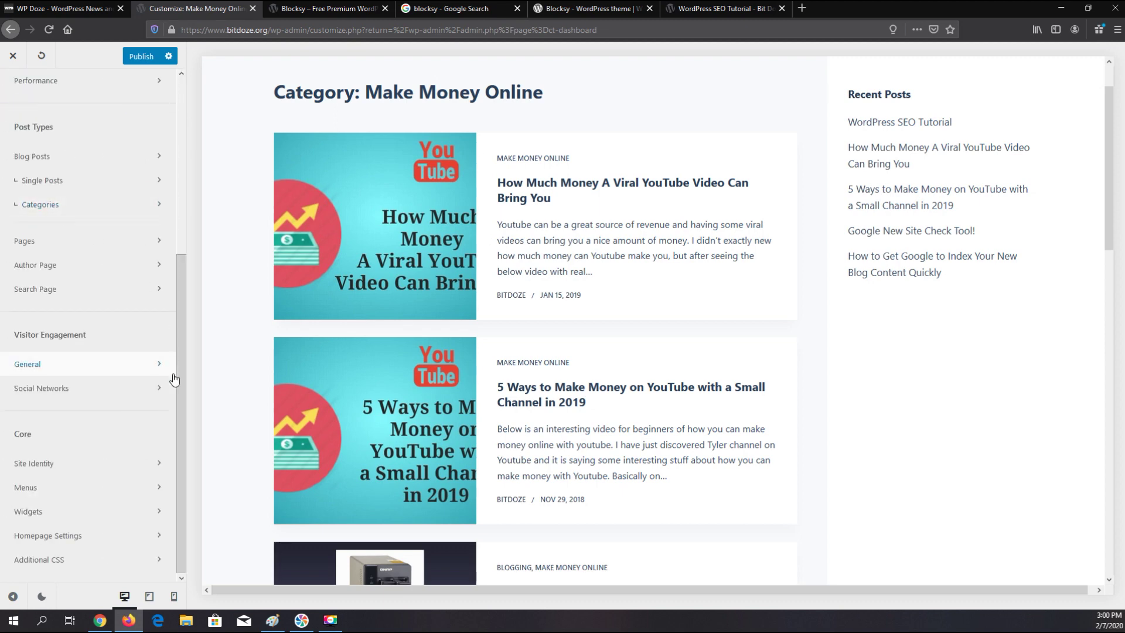
click(77, 388)
click(101, 193)
click(117, 193)
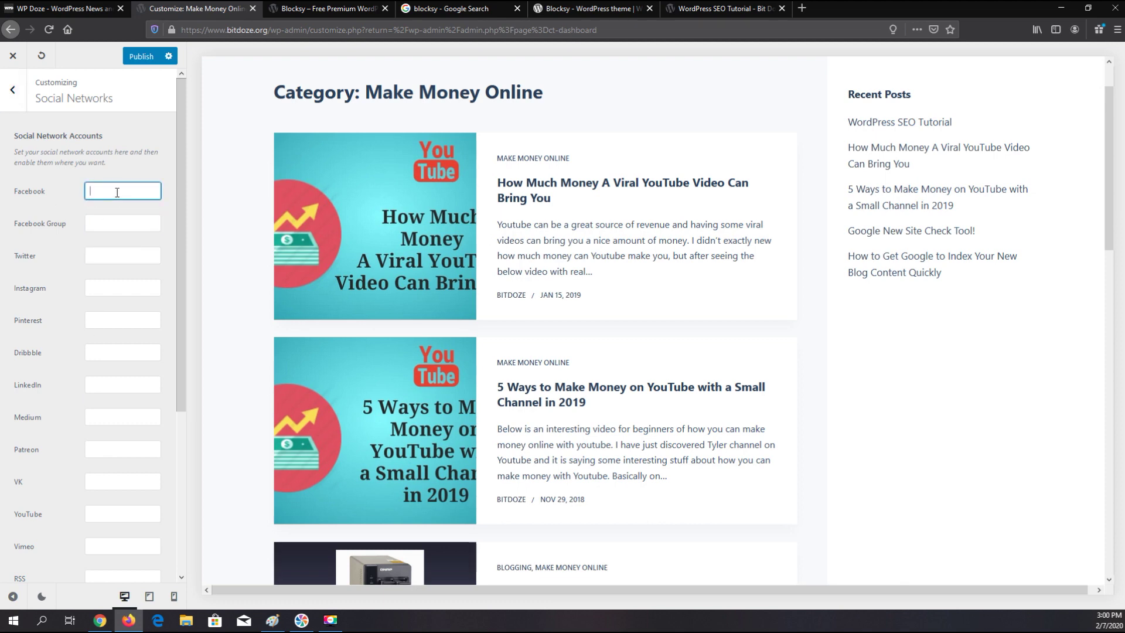
scroll(94, 387, down, 2)
click(101, 398)
scroll(655, 370, up, 2)
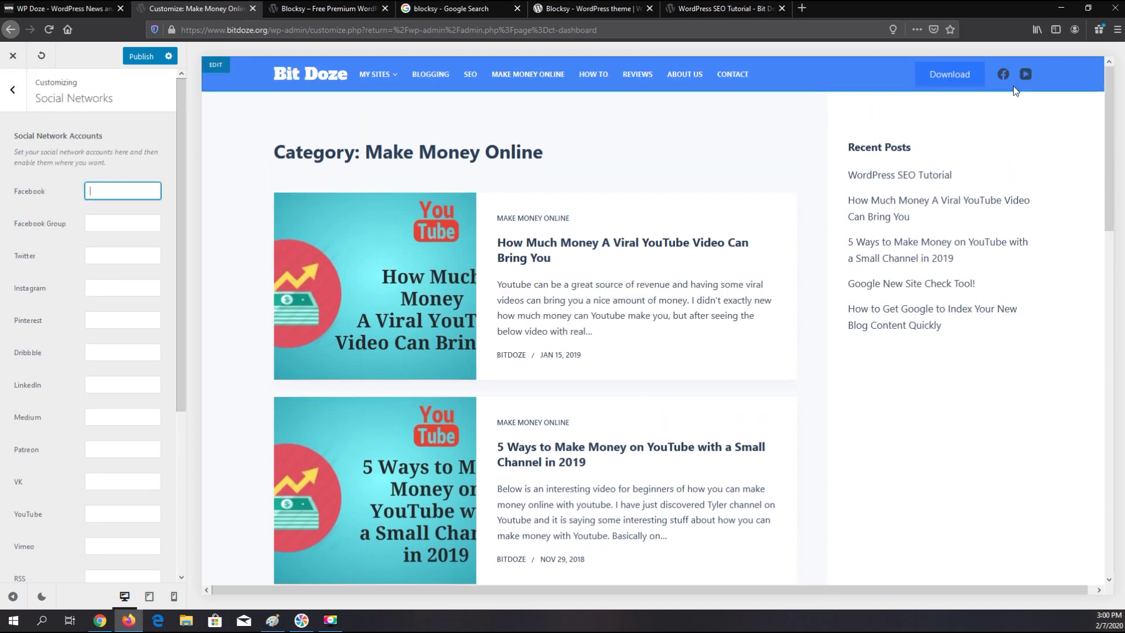
scroll(586, 322, down, 10)
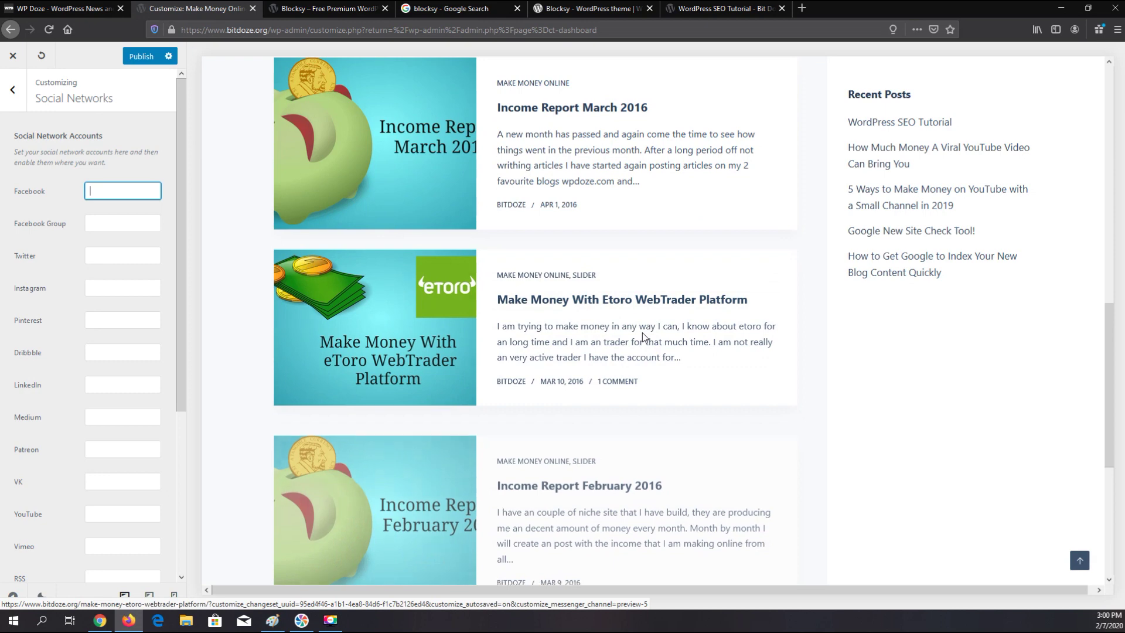
click(12, 90)
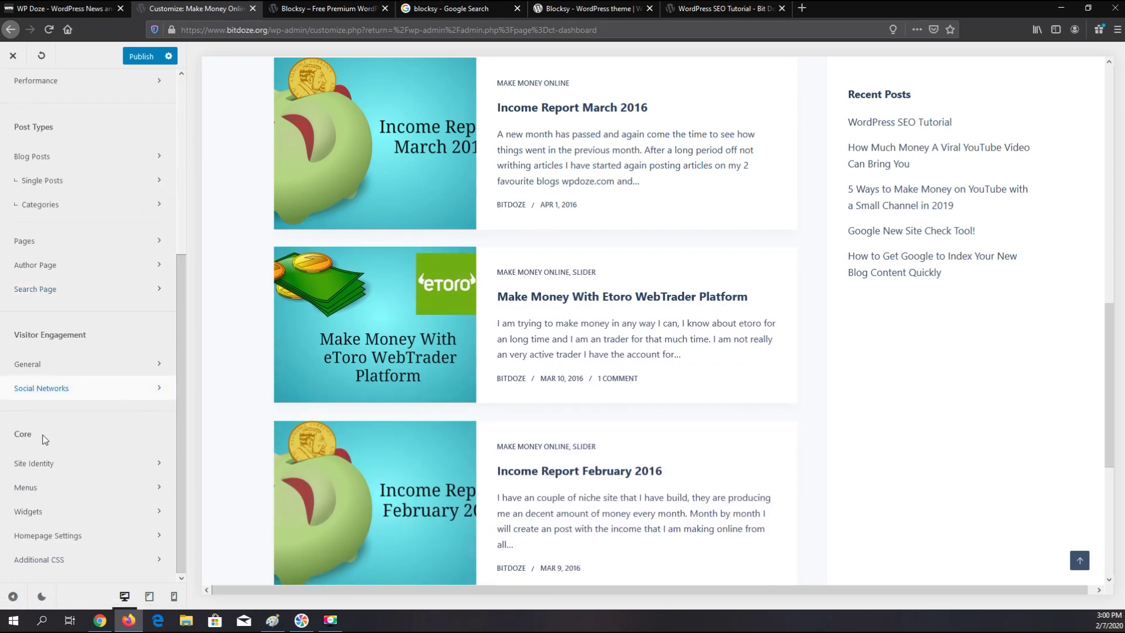
- Open Site Identity and select the site title Bit Doze
click(59, 466)
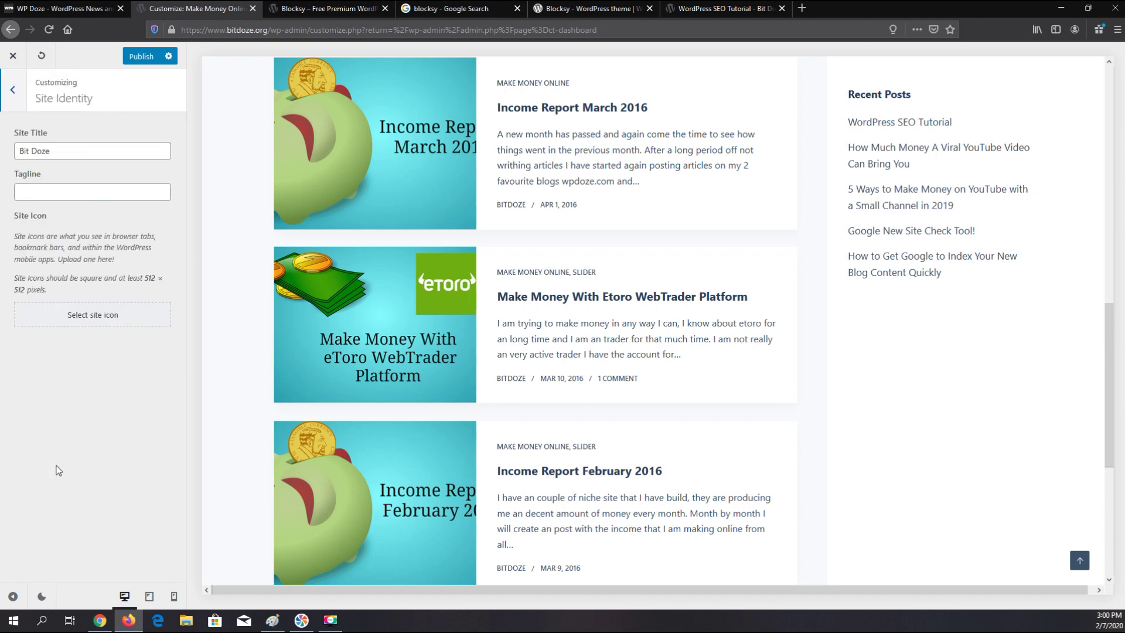
triple_click(68, 151)
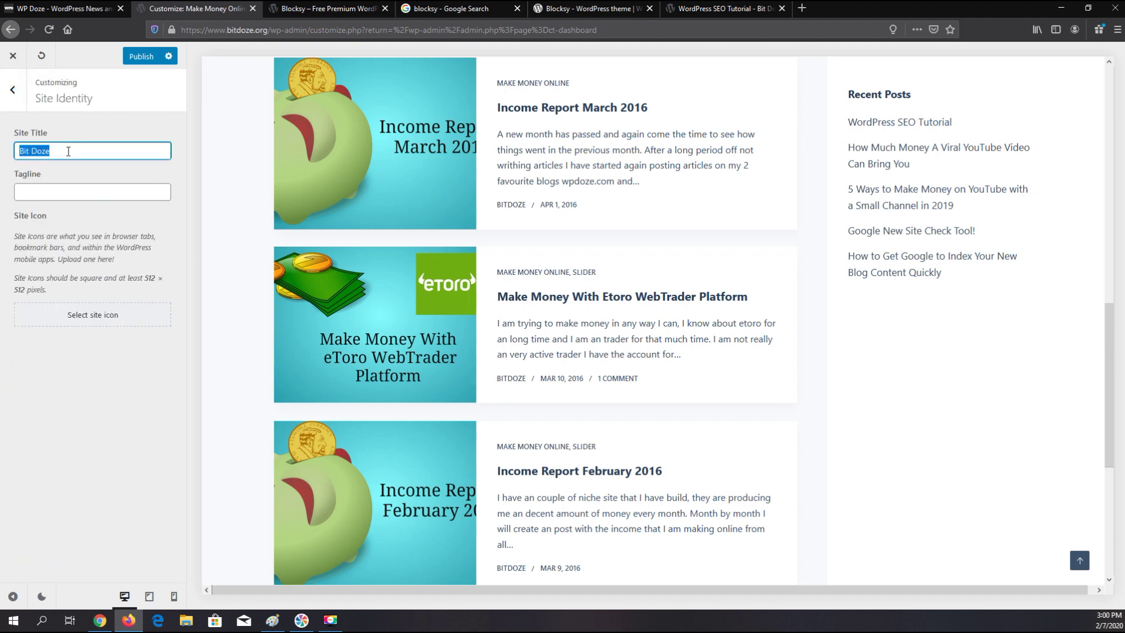
scroll(344, 179, up, 15)
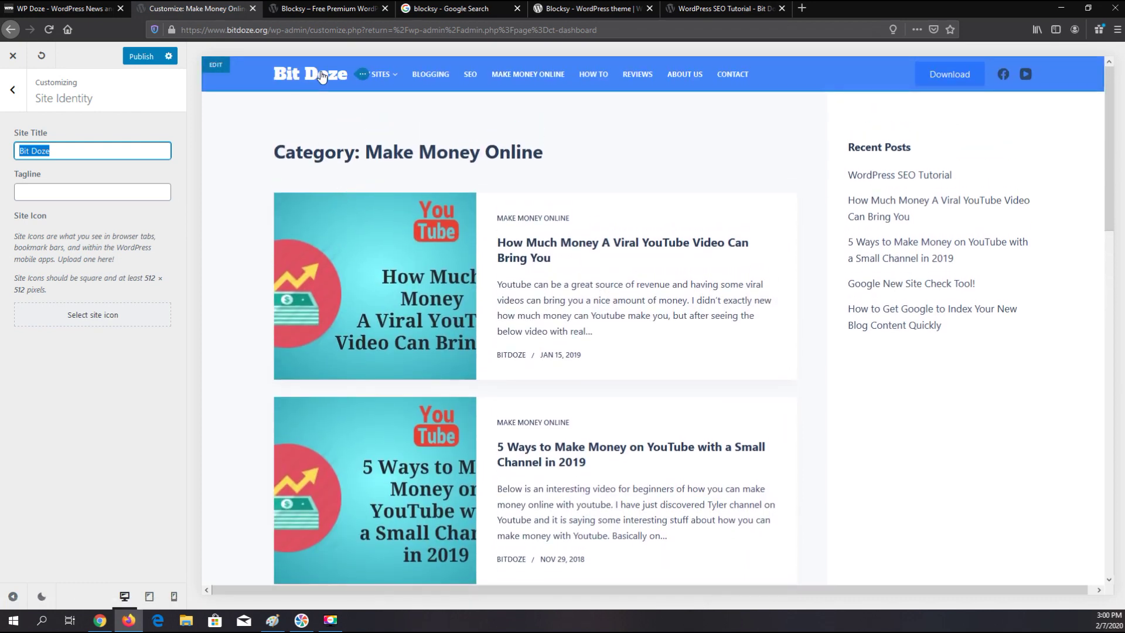
- Inspect the header logo's General and Design options, then leave the header builder
click(363, 75)
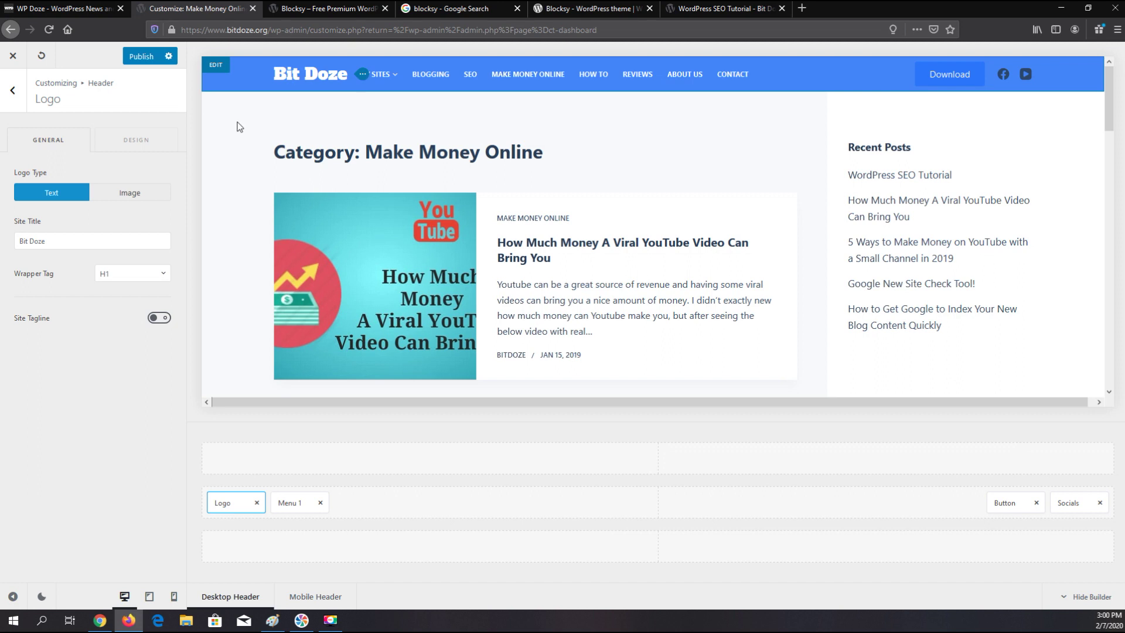
click(135, 140)
click(79, 147)
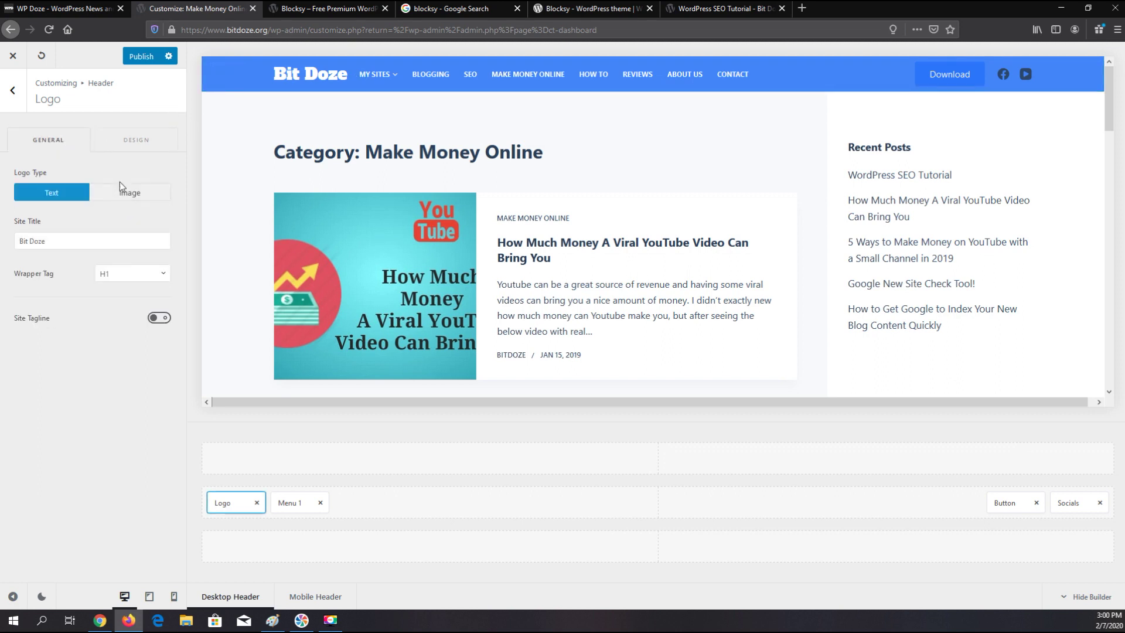
click(12, 91)
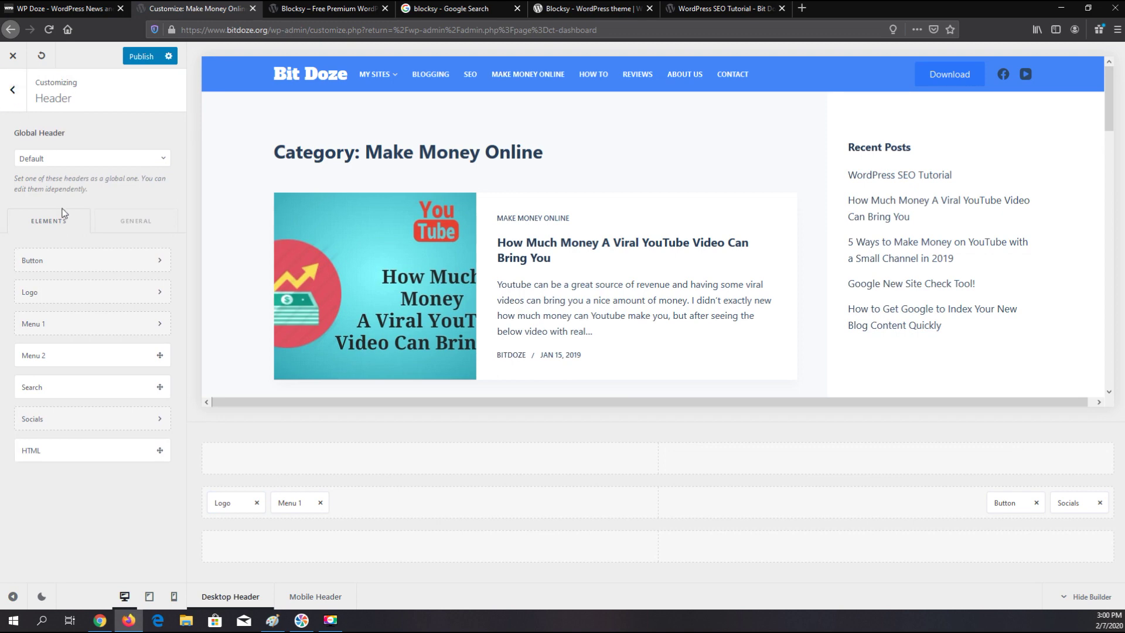
click(14, 96)
- Reopen Site Identity, click into the Bit Doze title field, and return to the main list
scroll(47, 205, up, 2)
scroll(82, 271, down, 2)
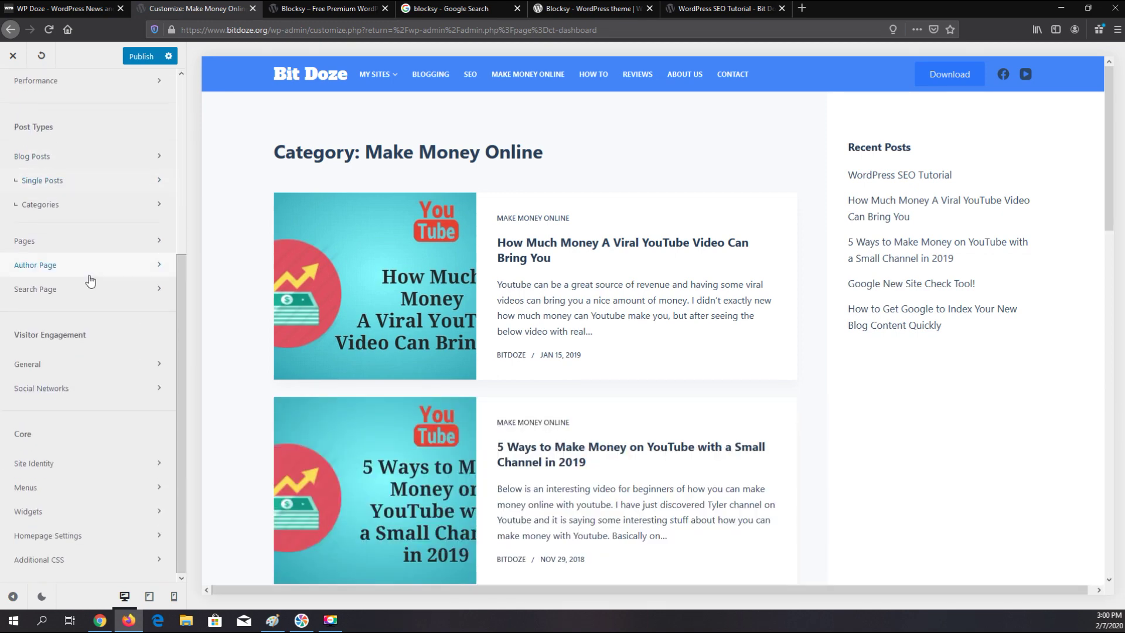
click(39, 462)
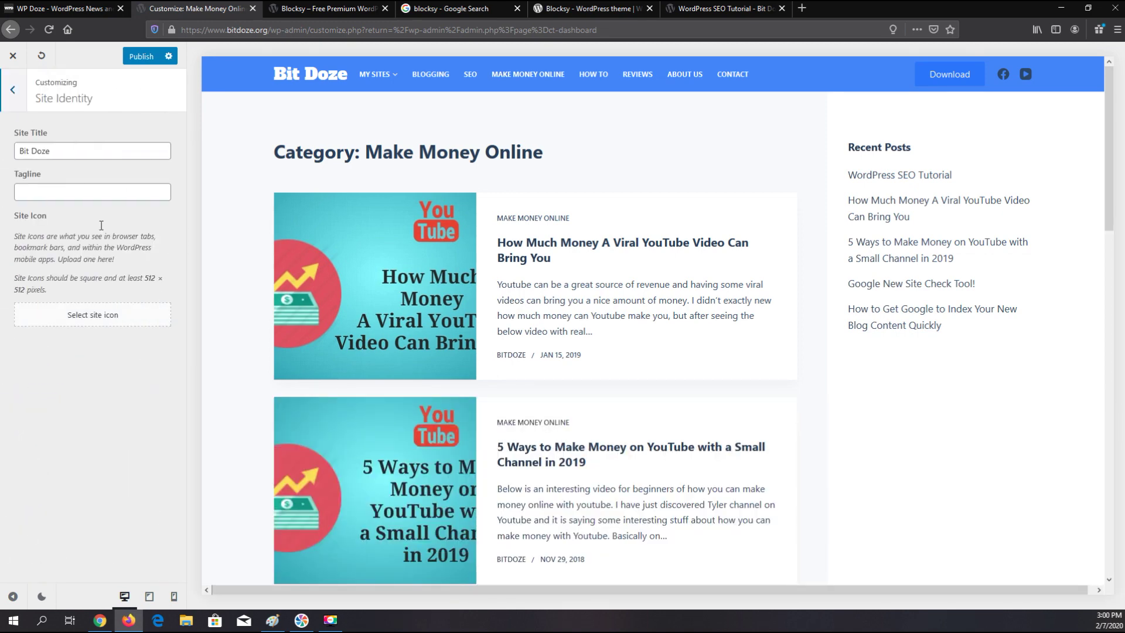
click(63, 150)
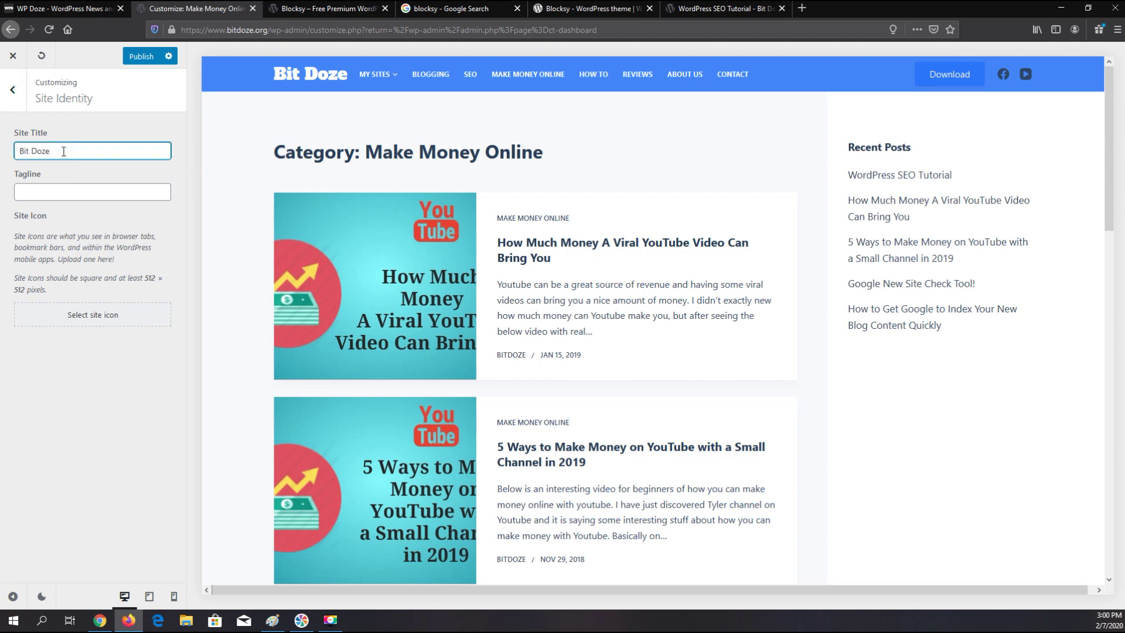
click(22, 111)
- Browse the Menus, Widgets and Homepage Settings panels in turn, ending at the top of the section list
click(64, 492)
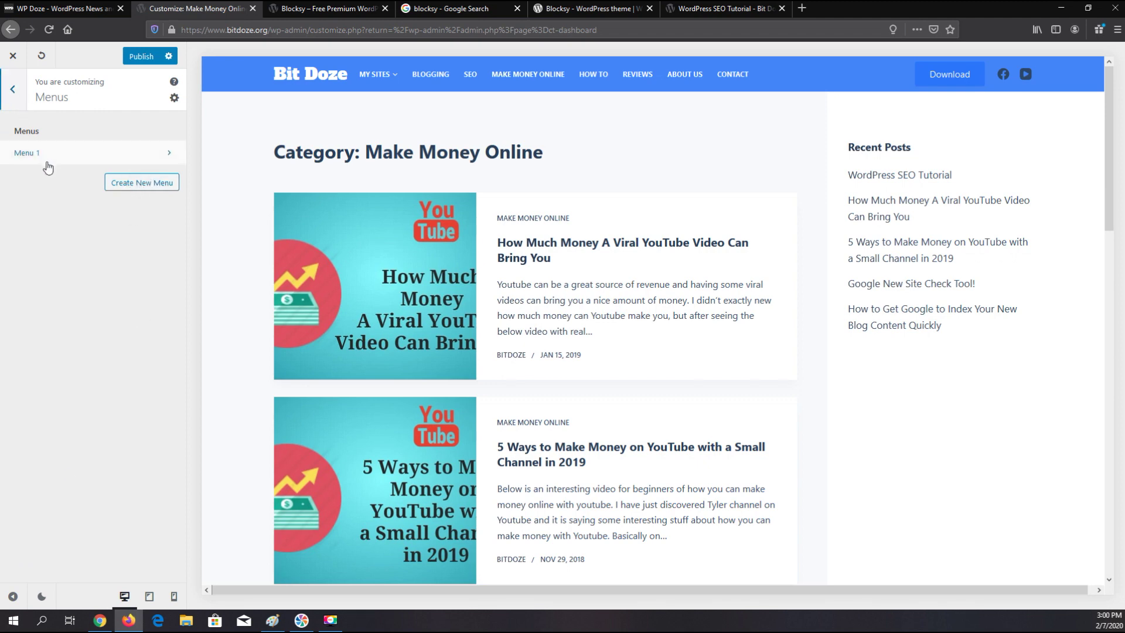
click(13, 91)
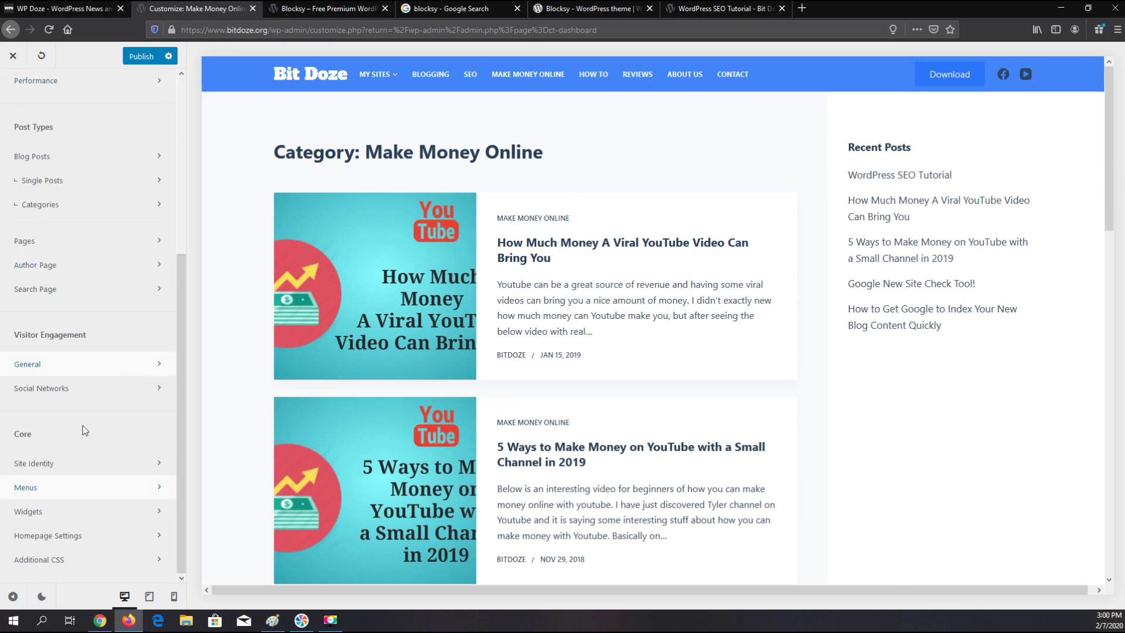
click(42, 519)
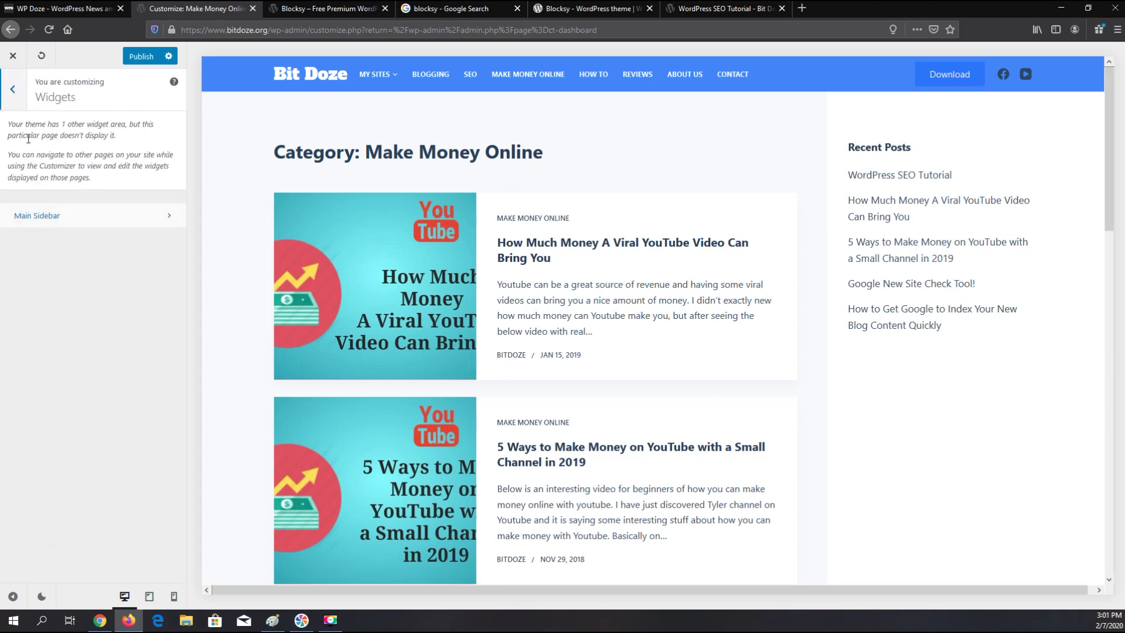
click(10, 102)
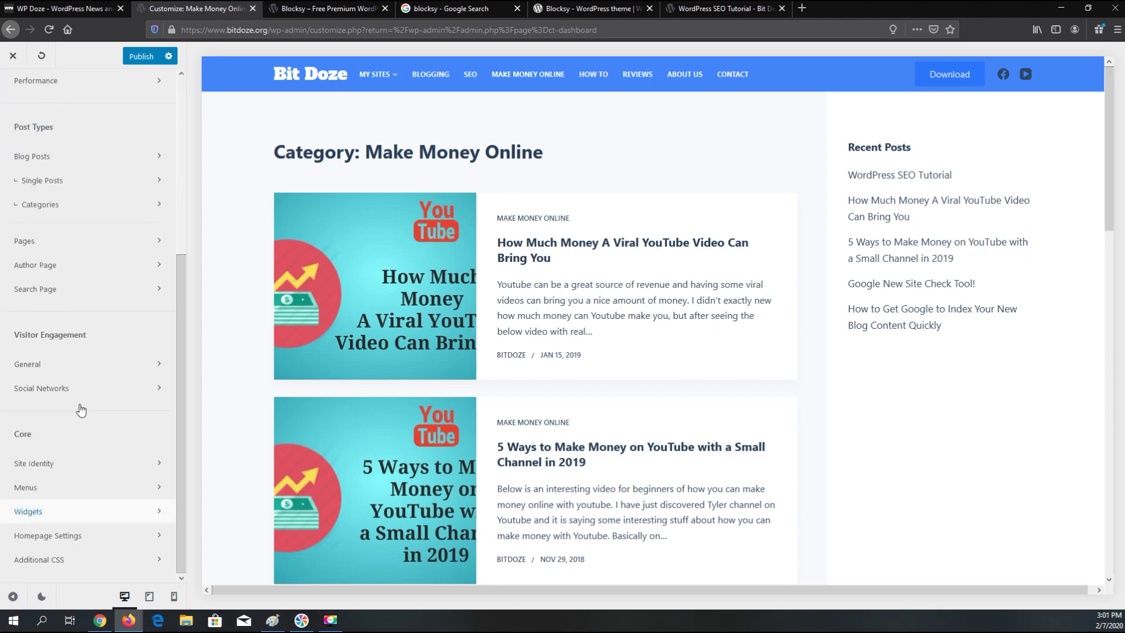
click(90, 540)
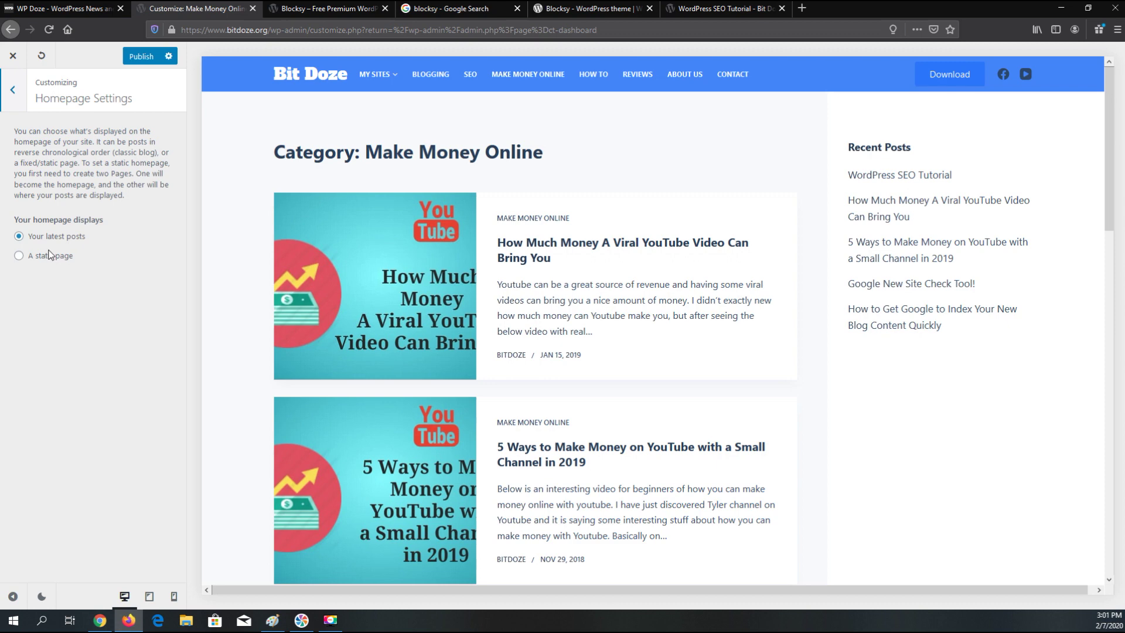
click(13, 92)
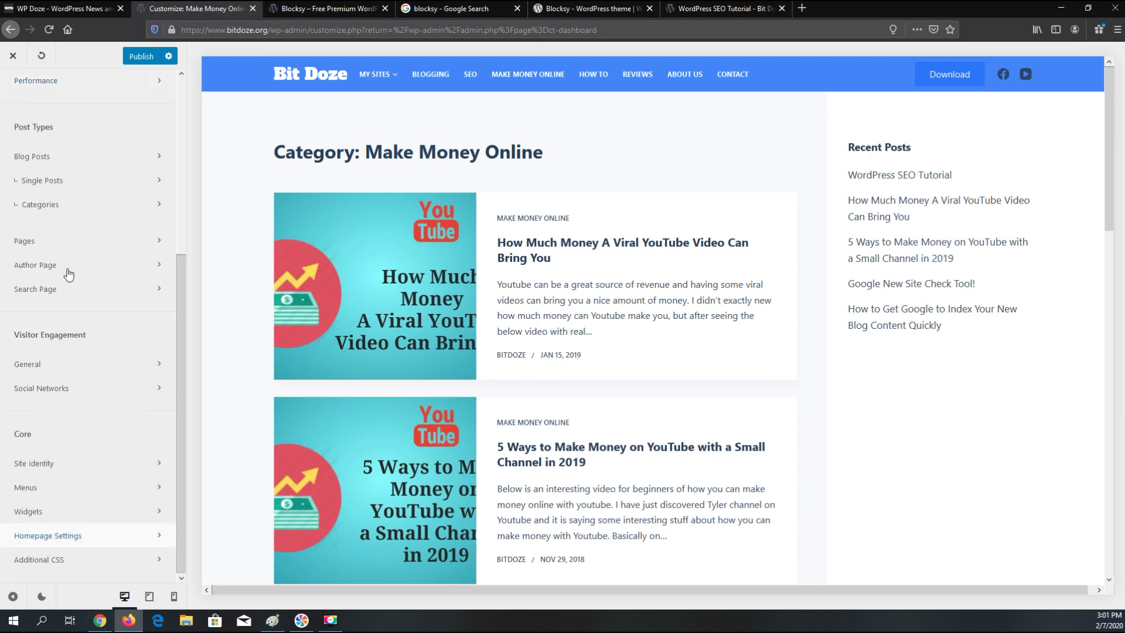
scroll(73, 449, up, 2)
scroll(75, 447, down, 1)
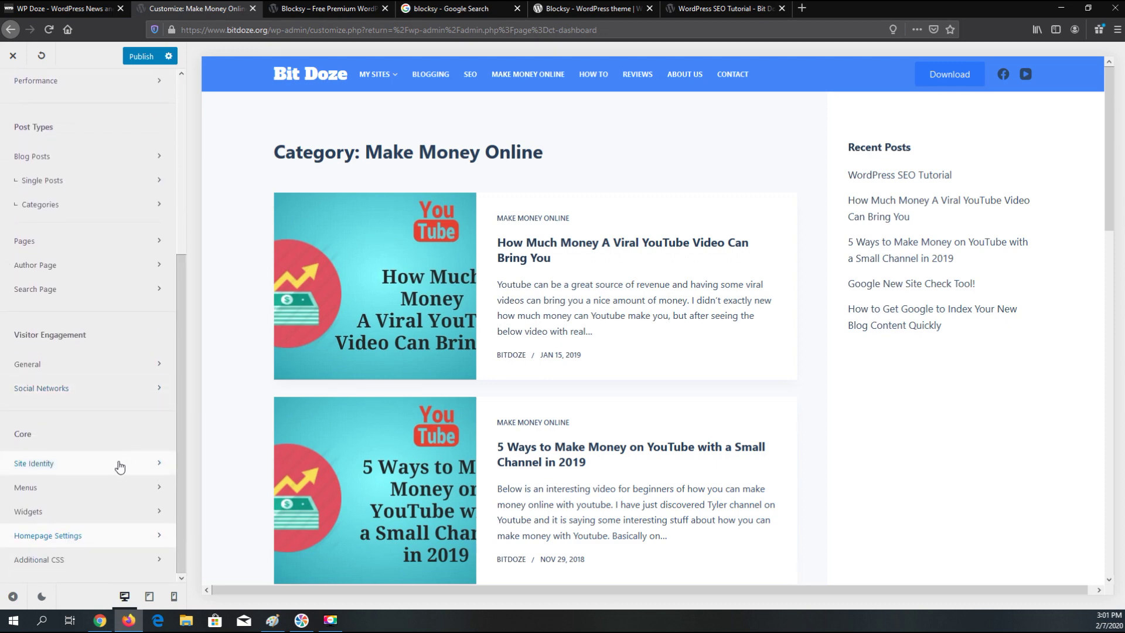
scroll(86, 426, up, 5)
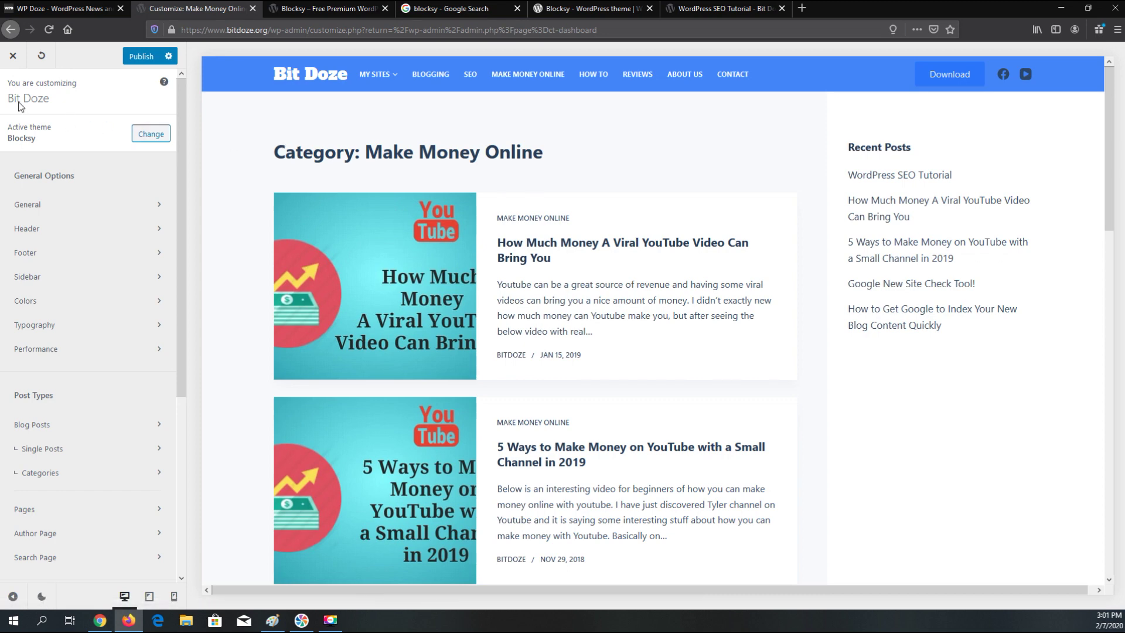
- Close the Customizer without saving and copy the site's domain from the address bar
click(13, 57)
click(598, 275)
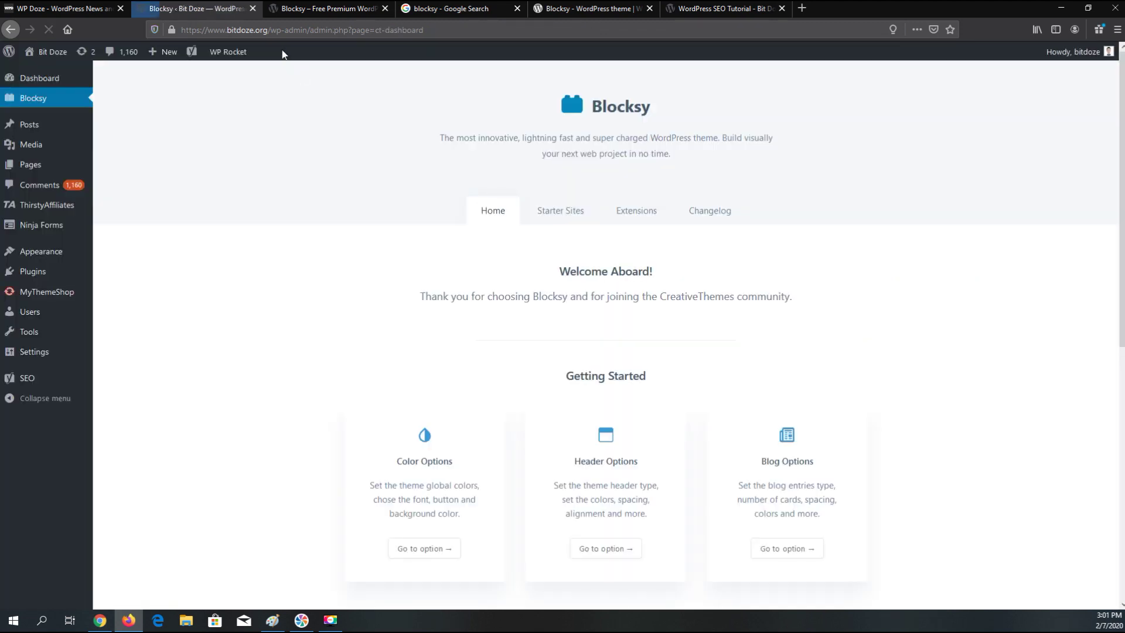
drag(272, 33, 167, 32)
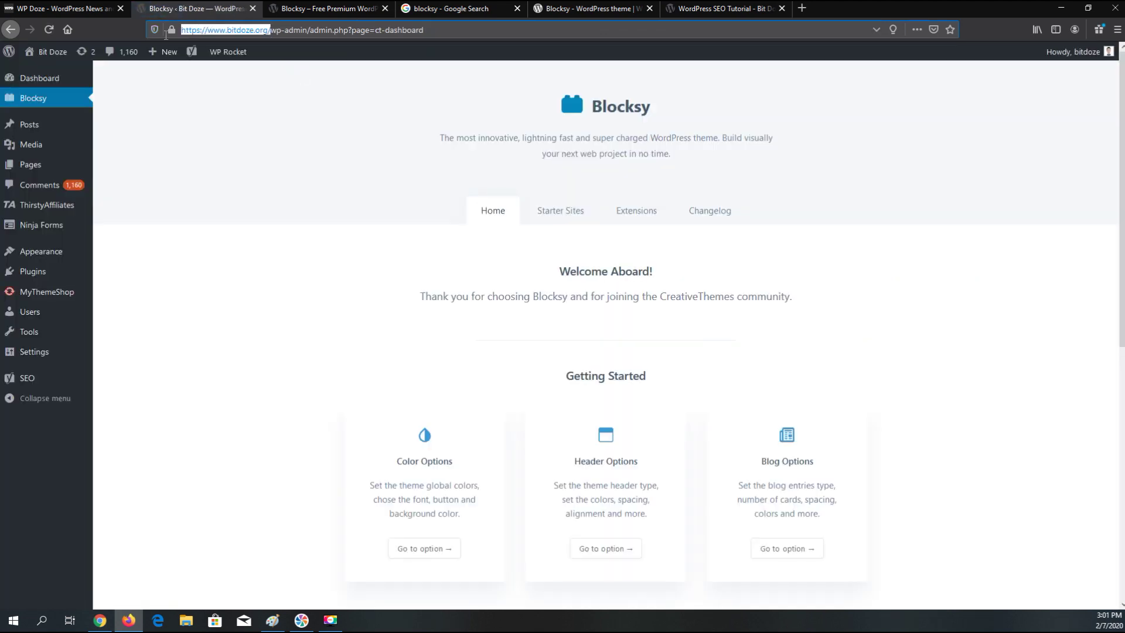
right_click(228, 33)
click(253, 64)
- Load bitdoze.org in the blog tab and copy its home page address
click(741, 15)
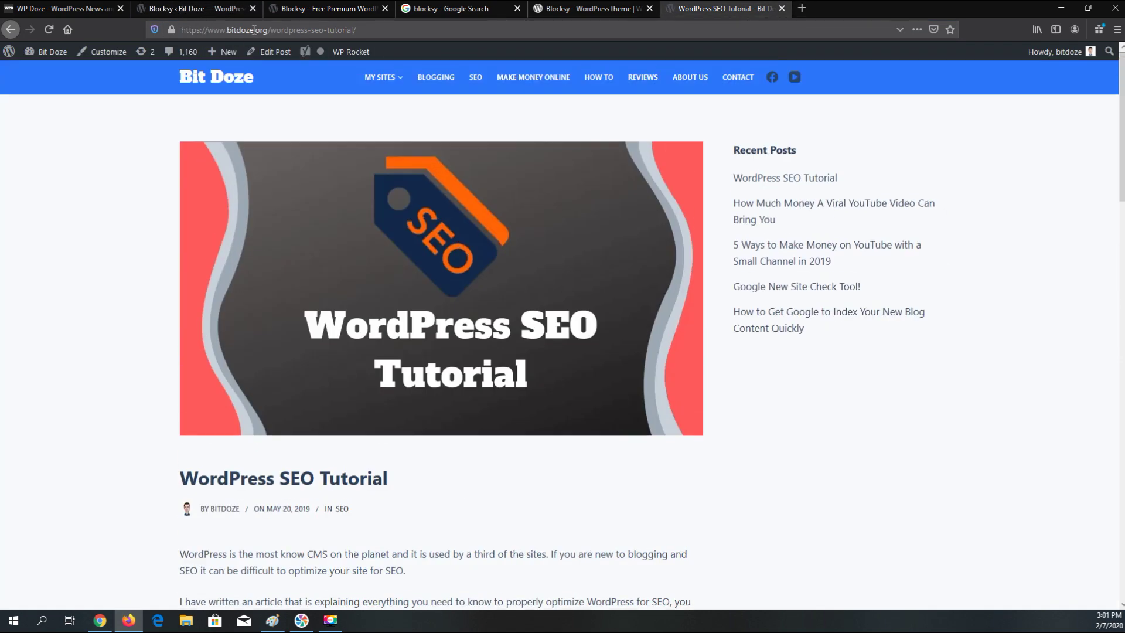
click(253, 30)
key(ctrl+v)
key(Return)
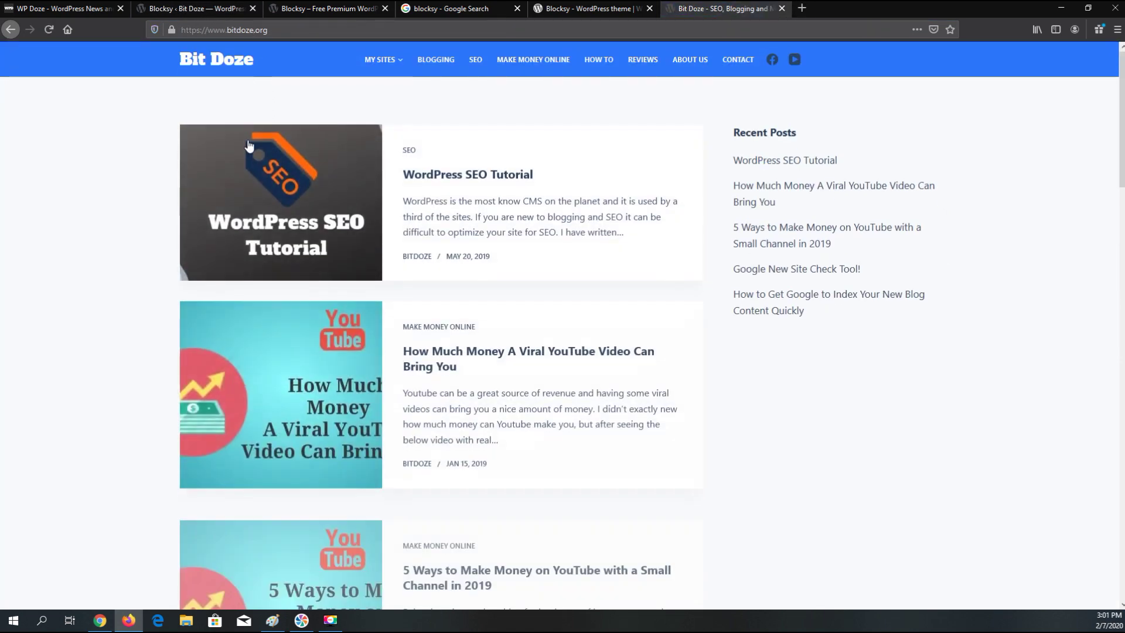
click(283, 29)
right_click(284, 30)
click(325, 64)
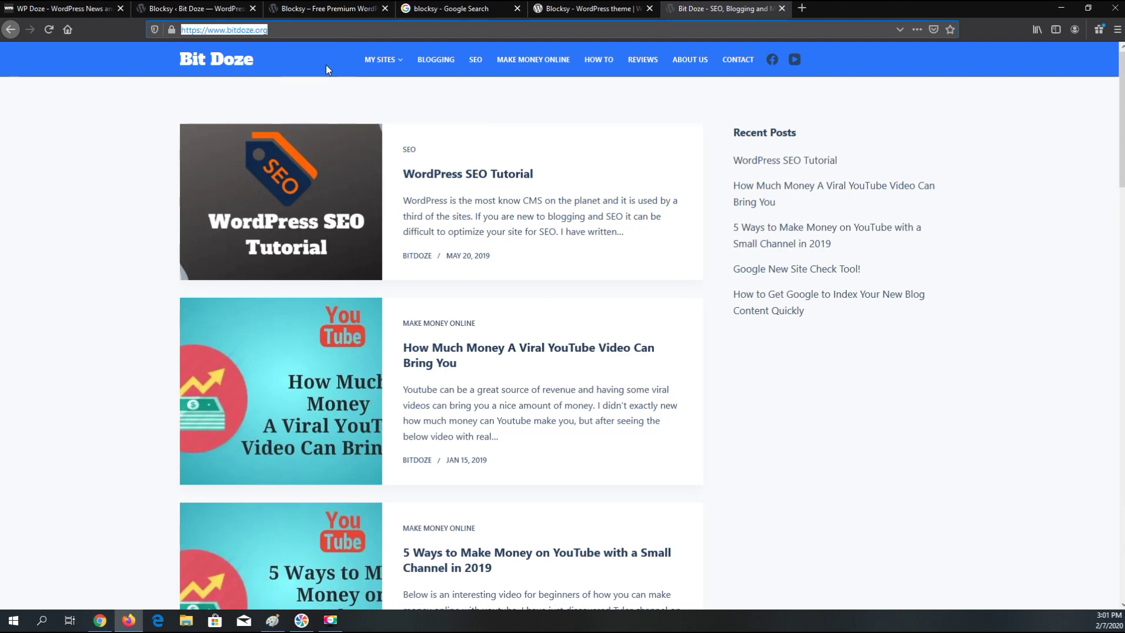
click(803, 14)
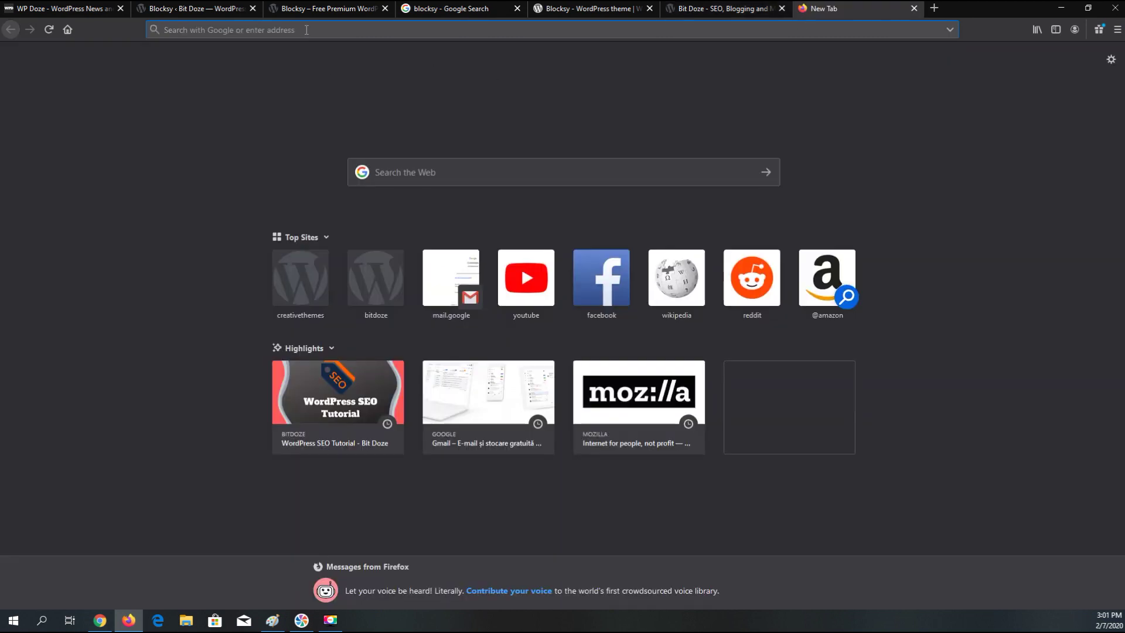
text(gtm)
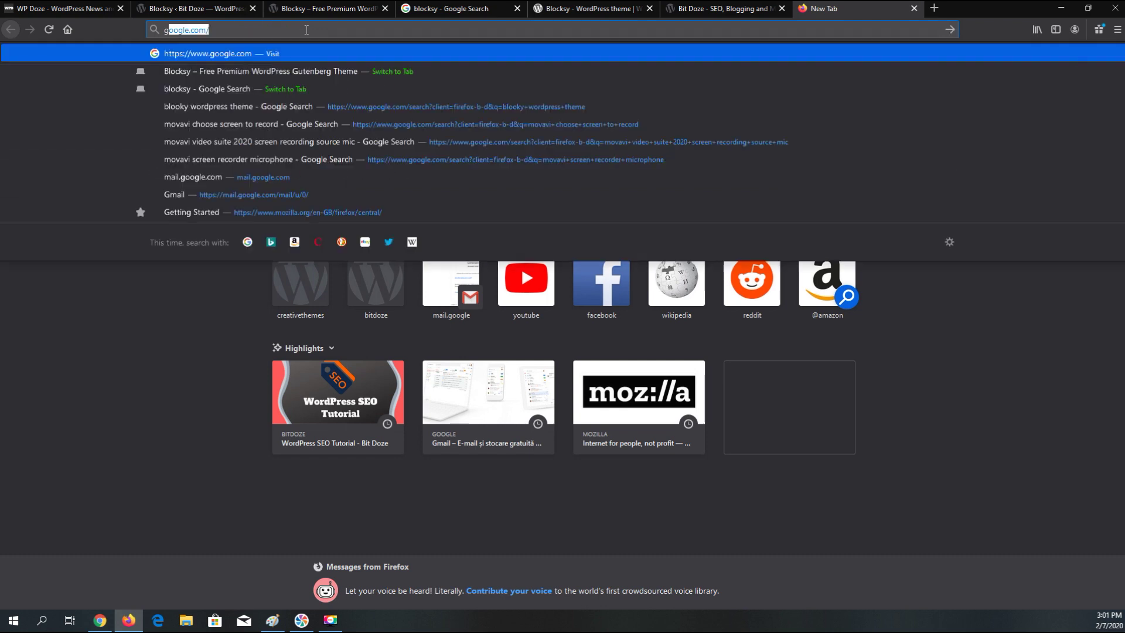
text(etrix)
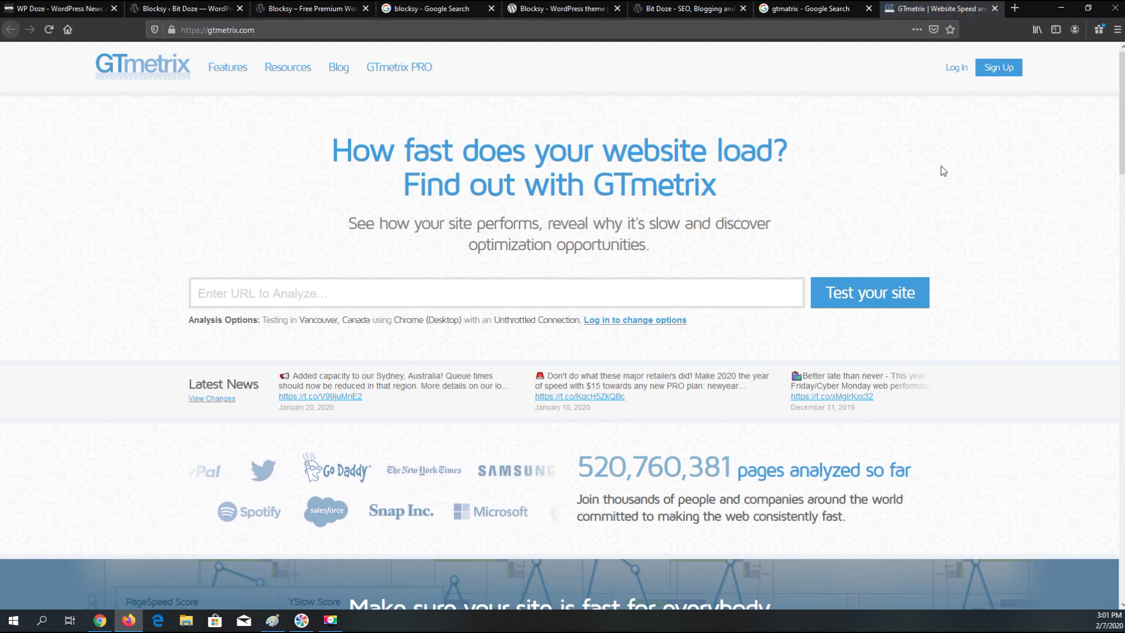
right_click(531, 293)
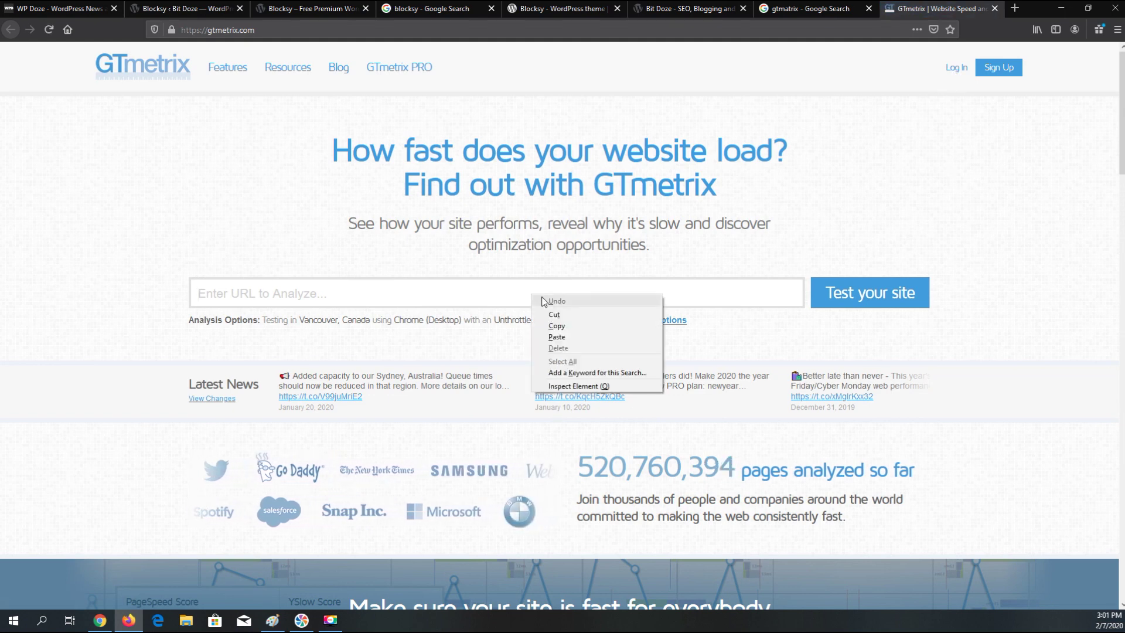
click(564, 333)
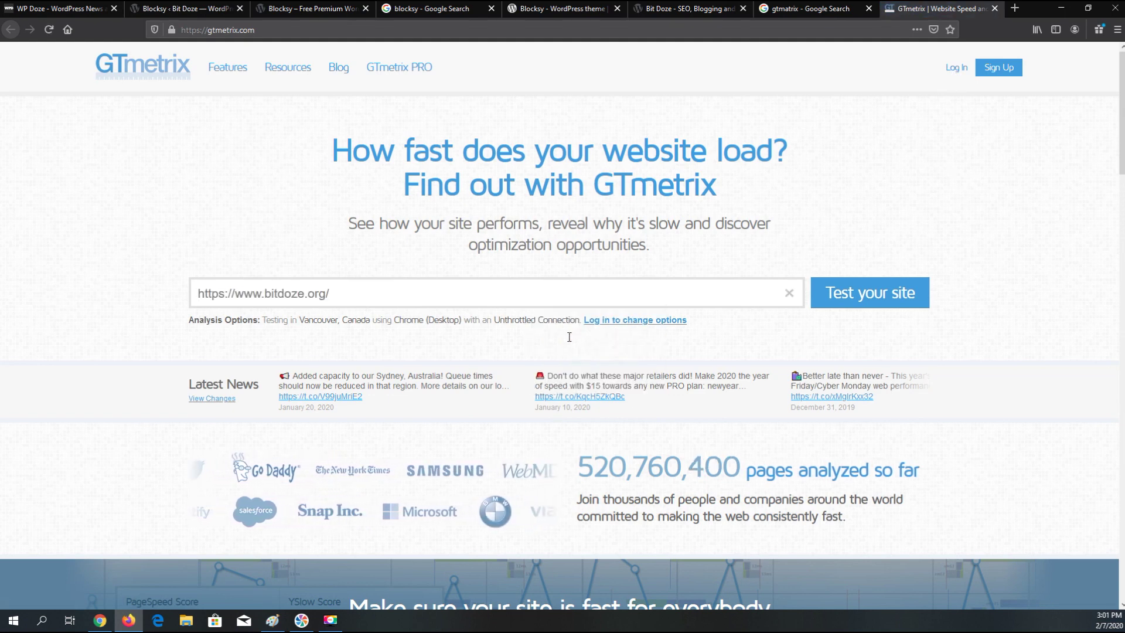
click(841, 300)
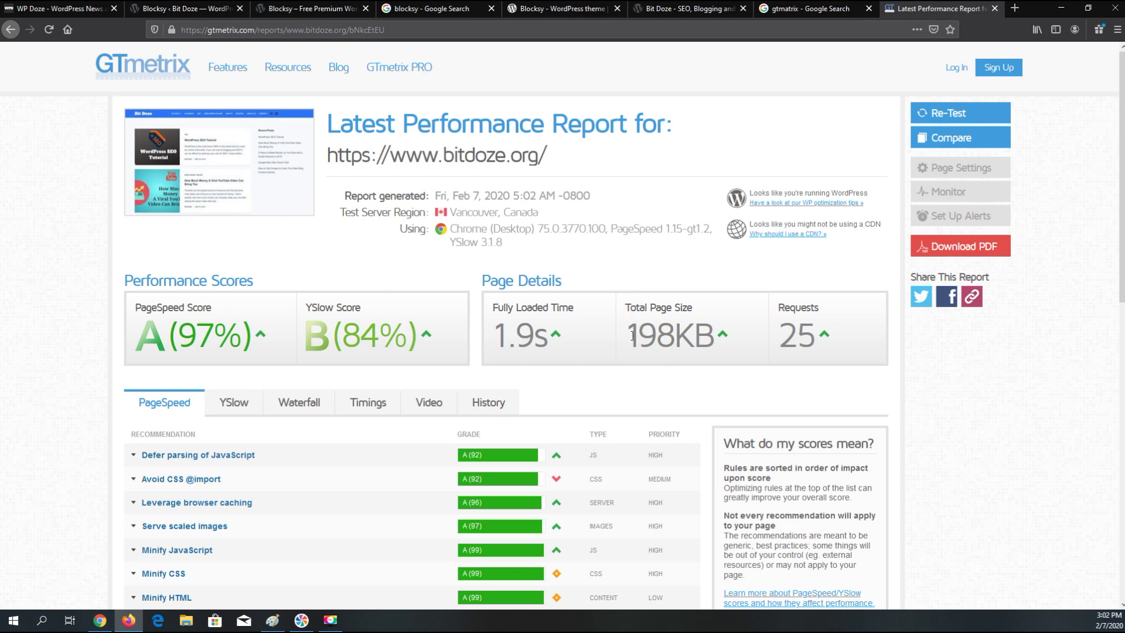
- Highlight the 198KB total page size in the GTmetrix report and scroll through the results
drag(632, 335, 693, 337)
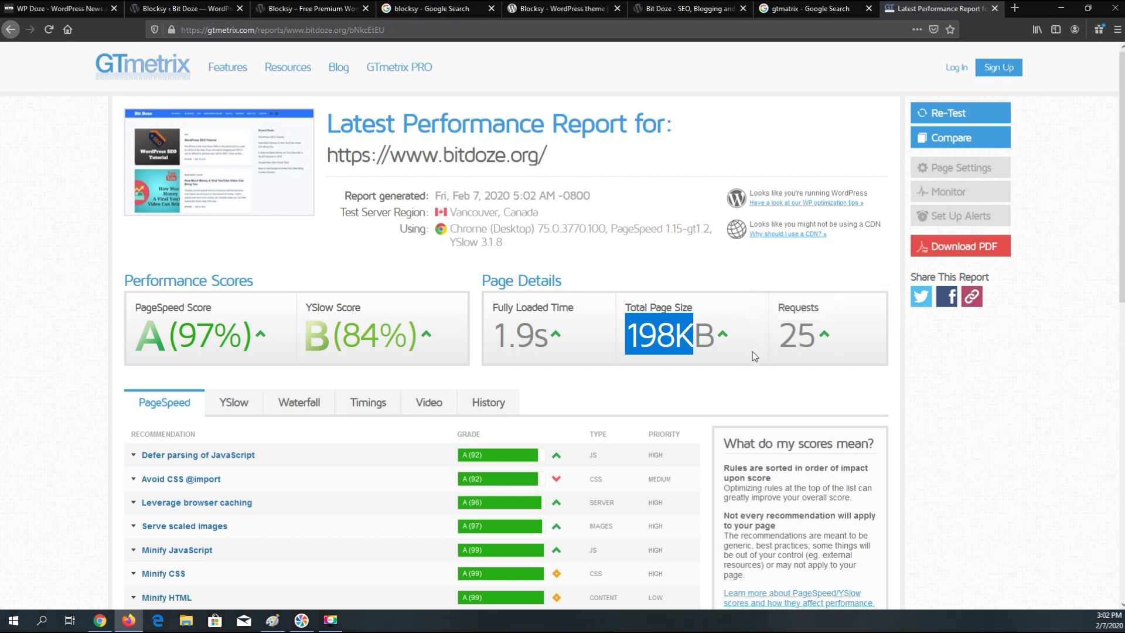
scroll(752, 352, down, 1)
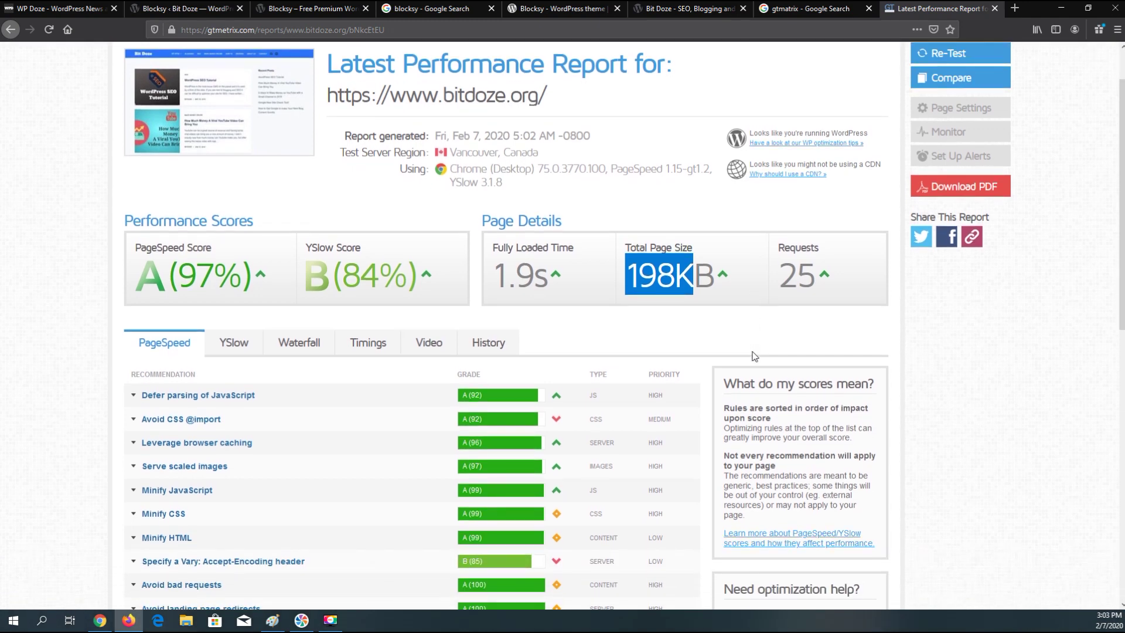
scroll(755, 356, up, 1)
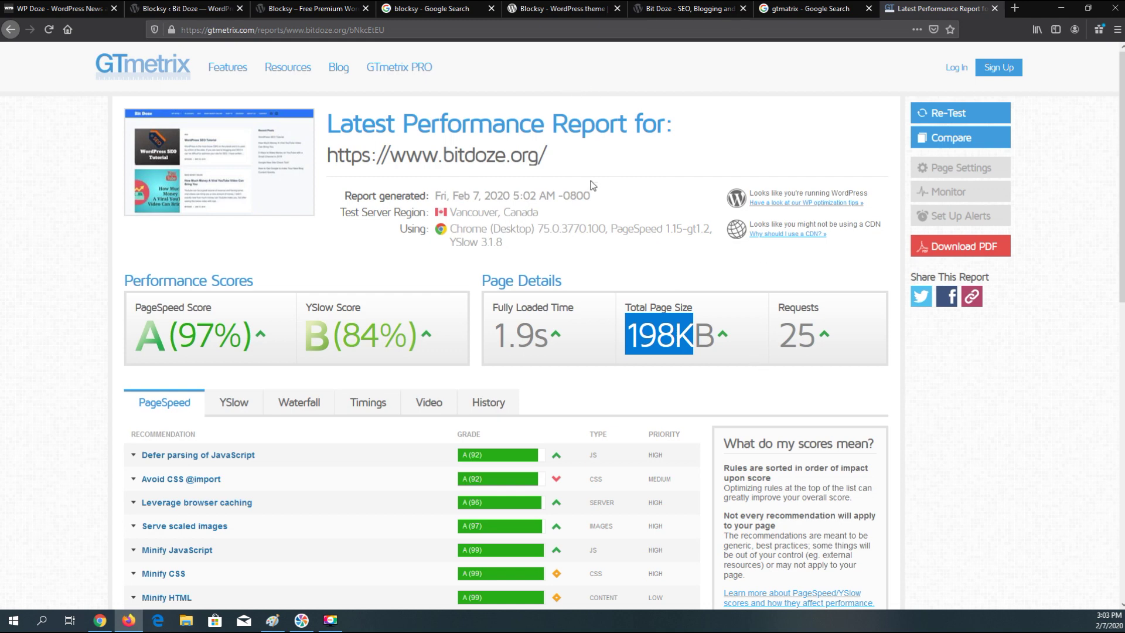
click(546, 10)
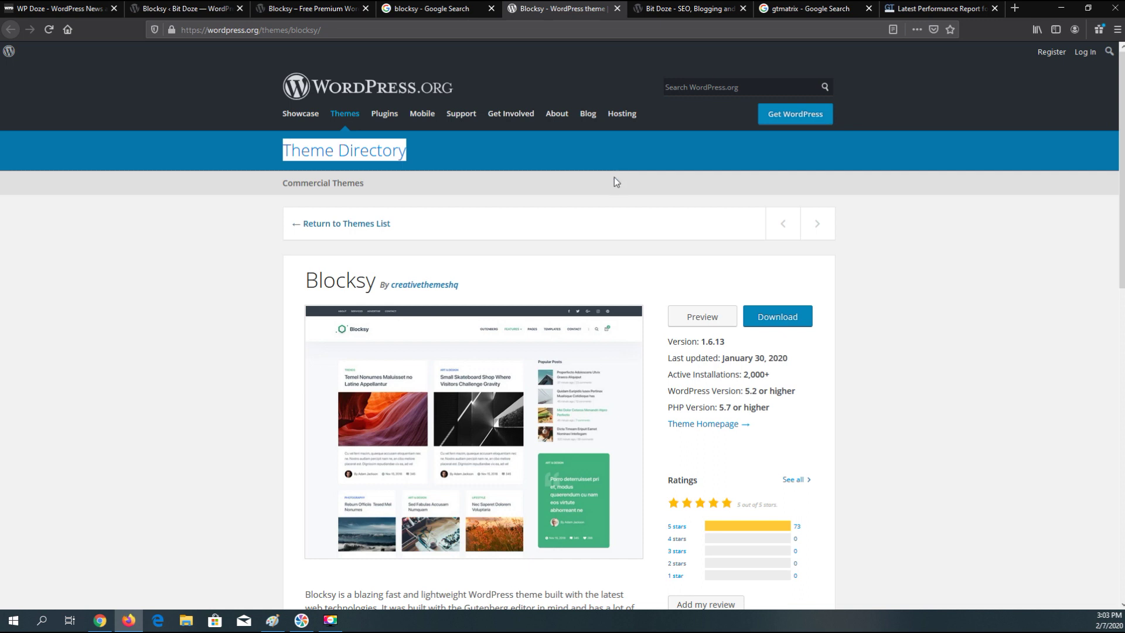
- Scroll down the Blocksy version 1.6.13 theme page on WordPress.org
scroll(614, 177, down, 2)
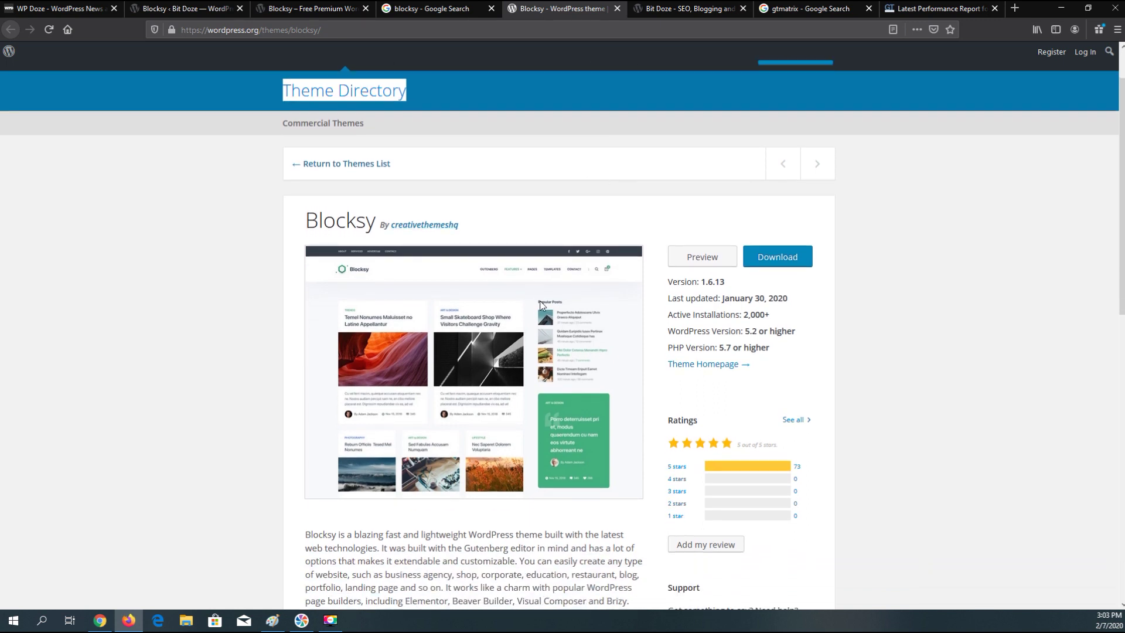